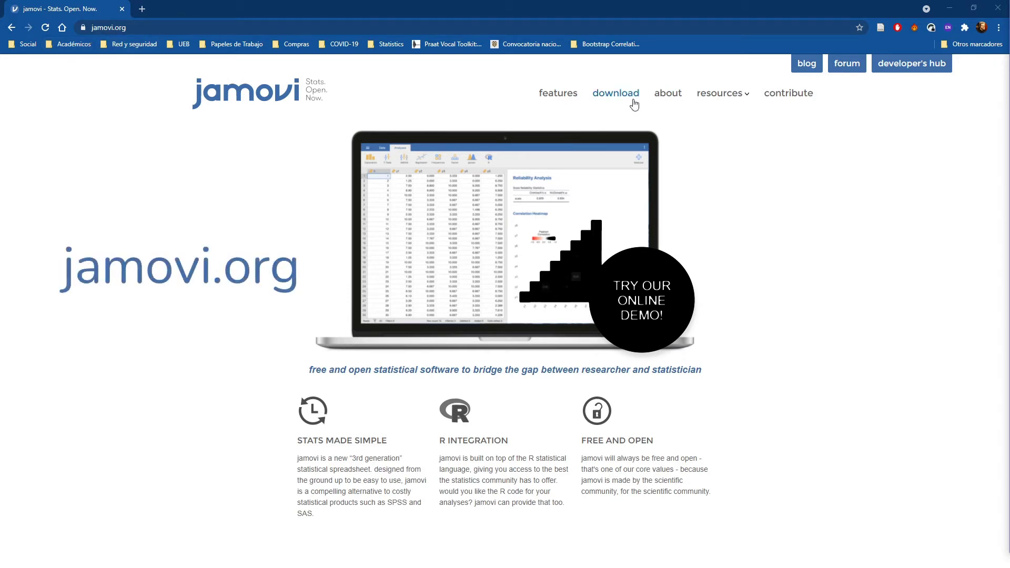
Open the download page on jamovi.org and review the available releases for each operating system.
click(614, 99)
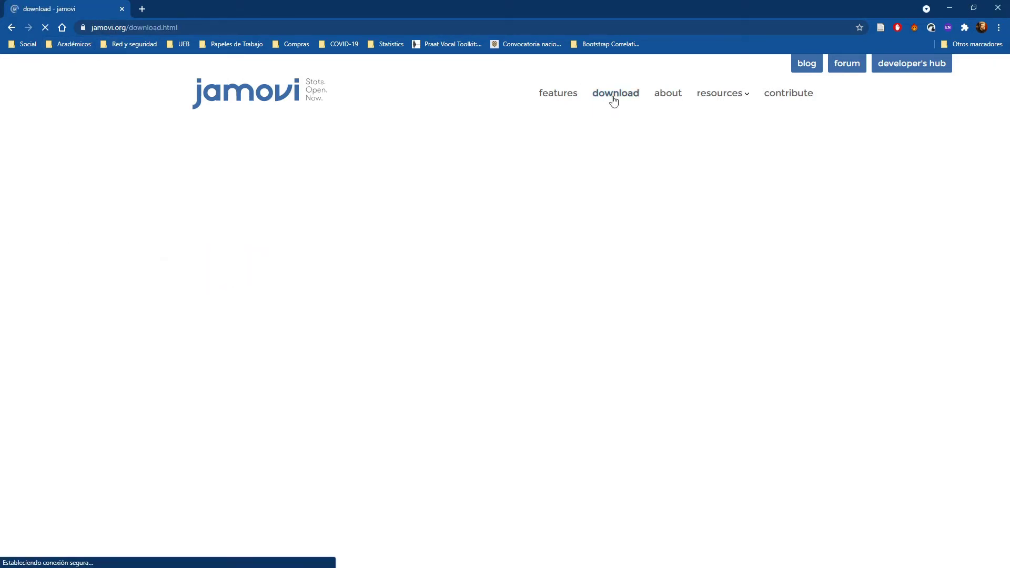
scroll(657, 304, down, 1)
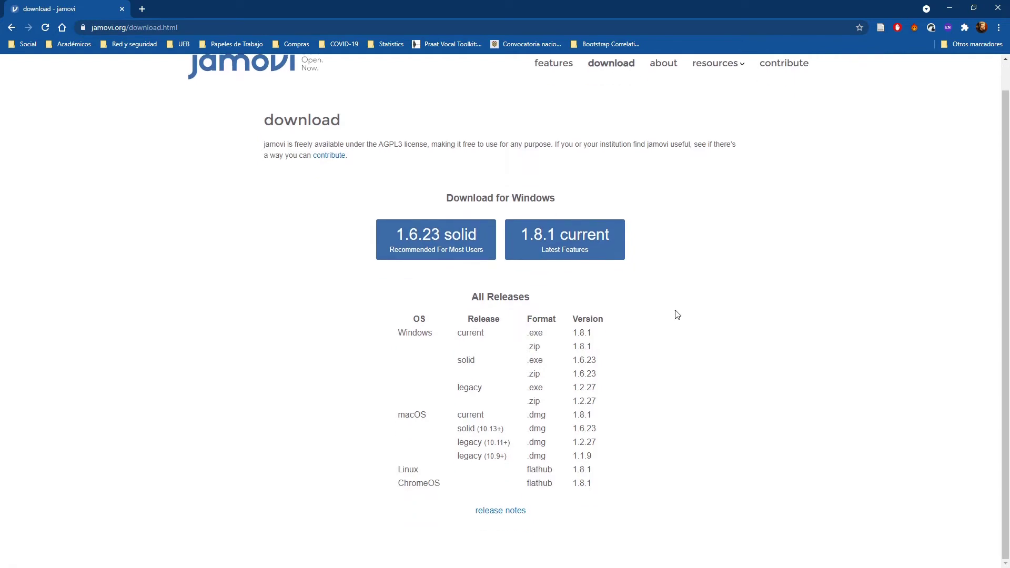
scroll(673, 313, up, 1)
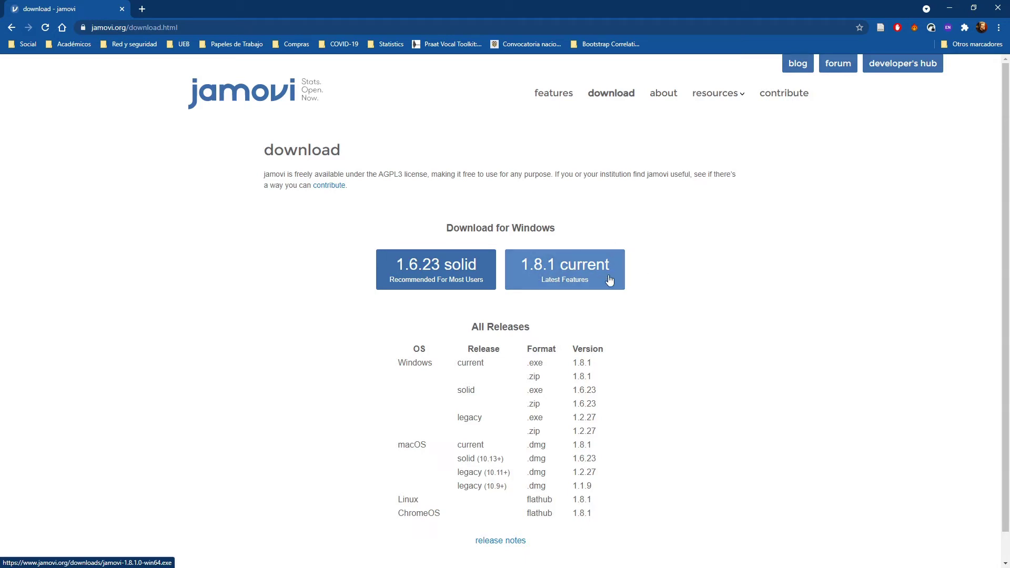
scroll(637, 256, down, 1)
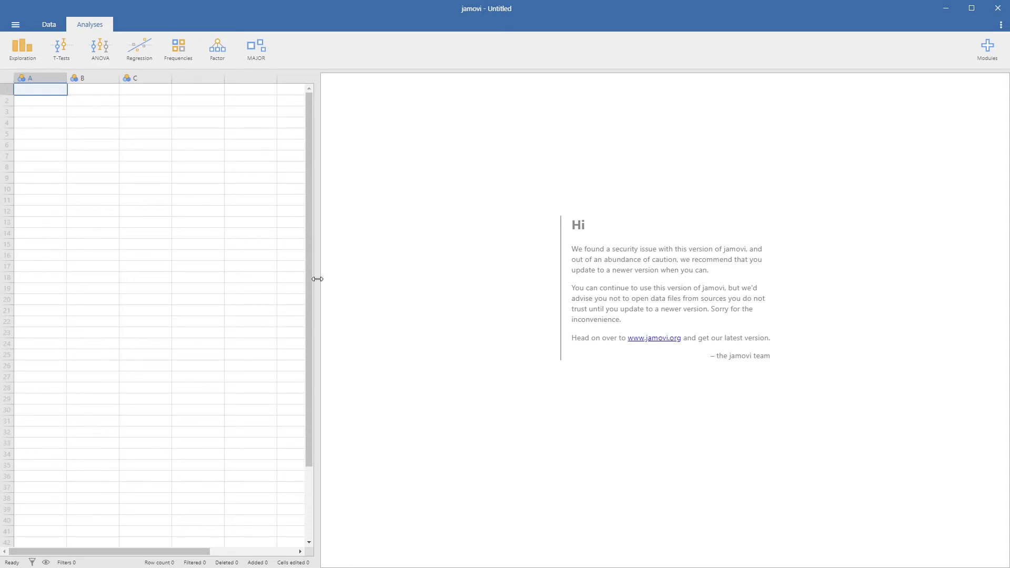
Switch to jamovi and widen the data spreadsheet area slightly.
drag(317, 279, 339, 277)
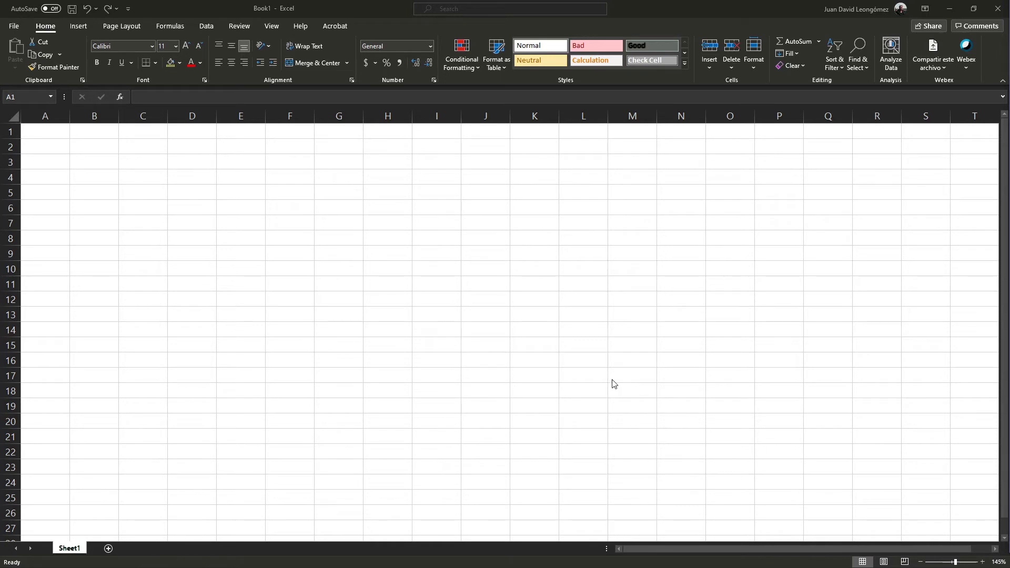
Switch to a blank Excel workbook, enter the headers Identificador, n and r in A1:C1, and widen column A.
click(50, 134)
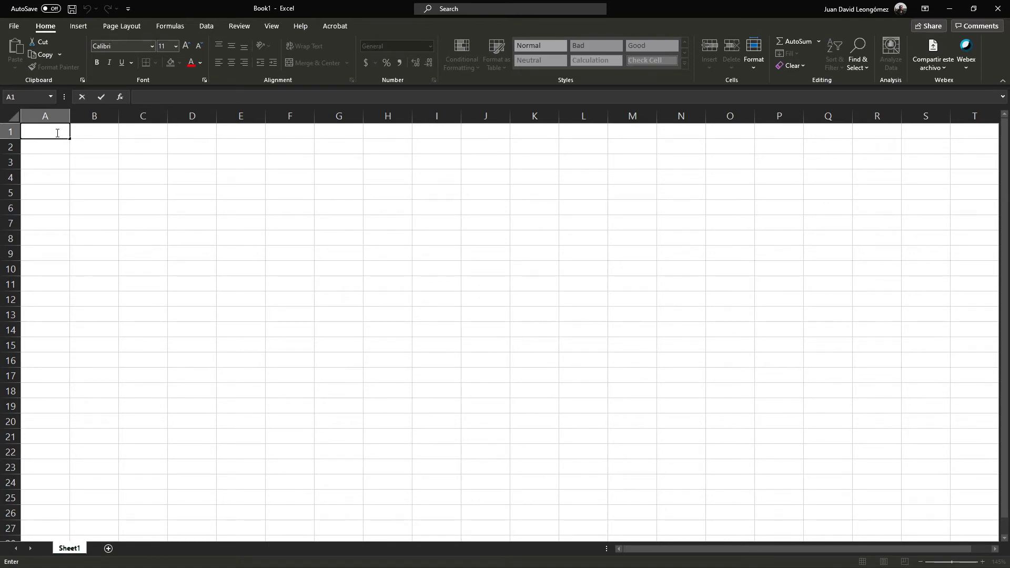
text(Identificados)
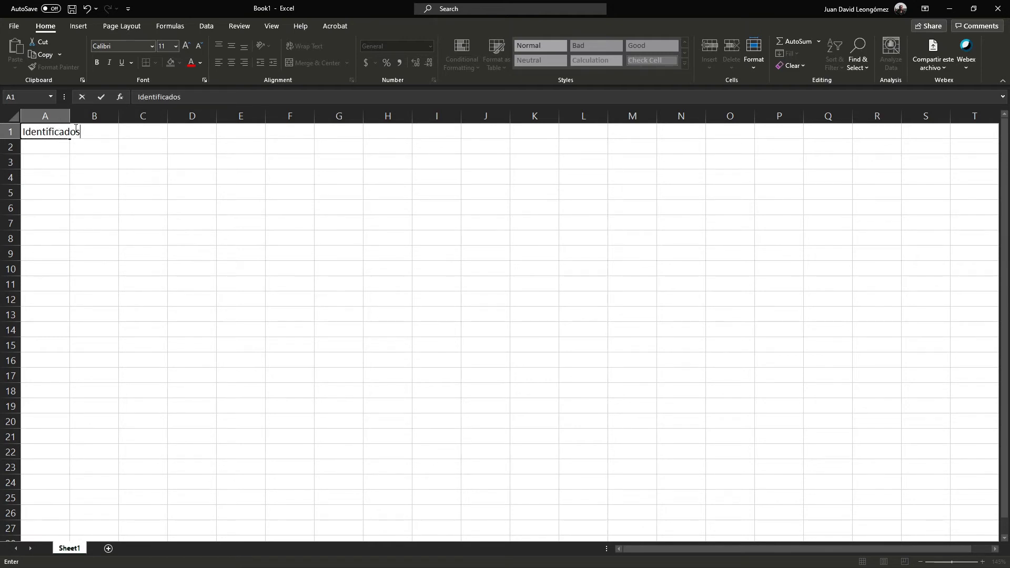
click(116, 194)
drag(70, 116, 112, 117)
click(141, 130)
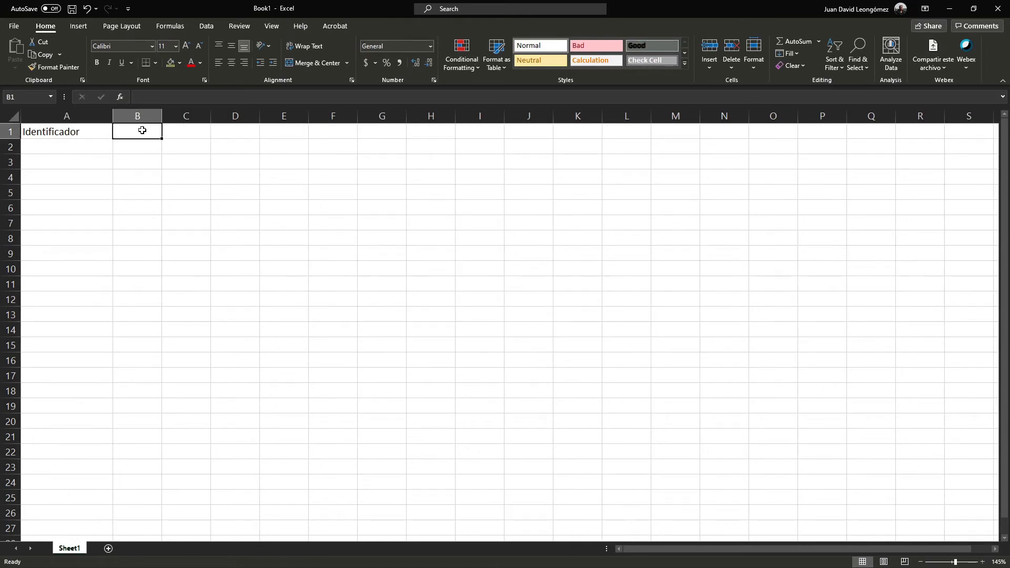
text(n)
click(200, 188)
click(192, 131)
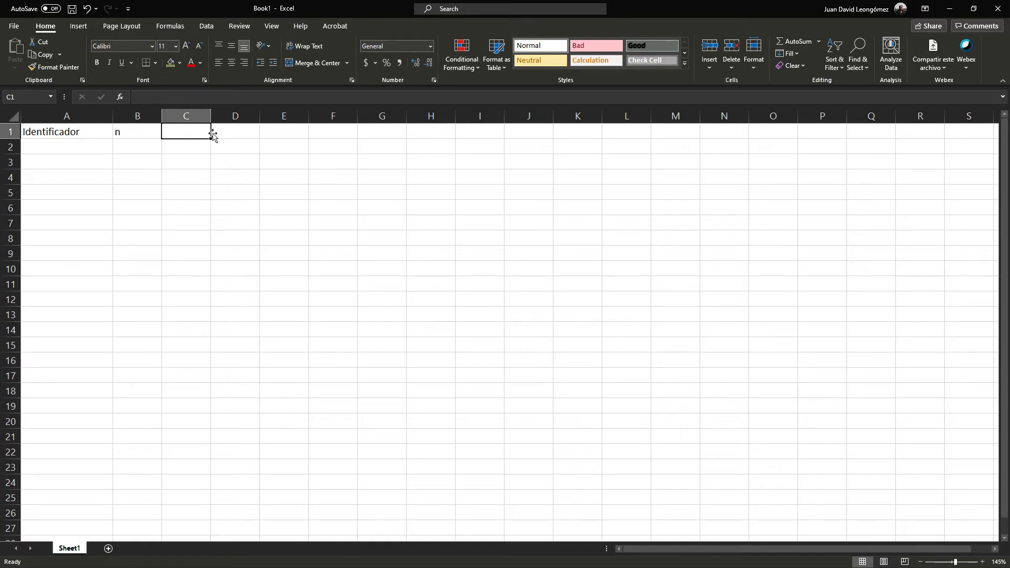
text(r)
click(255, 188)
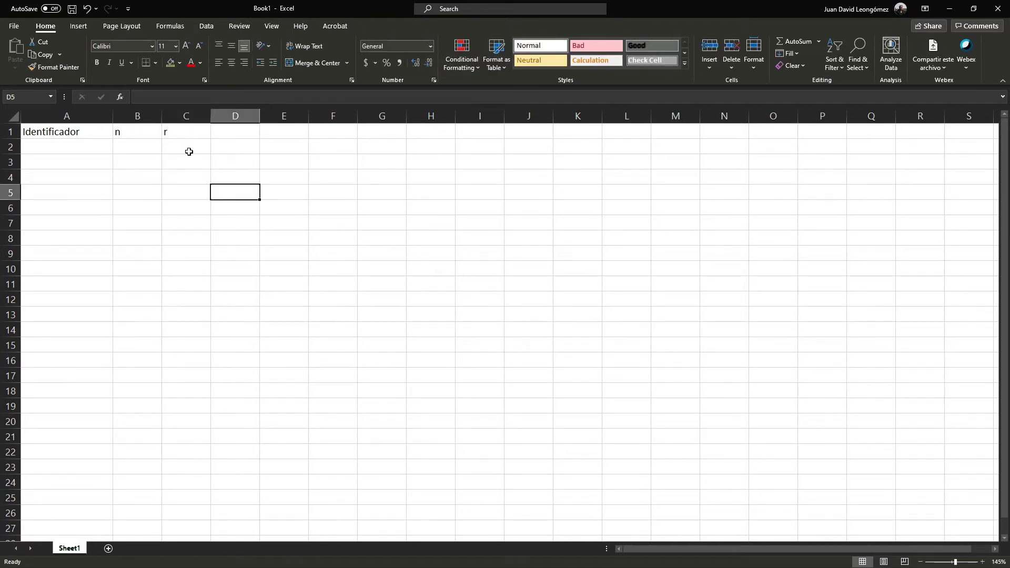
click(124, 147)
click(181, 148)
click(145, 147)
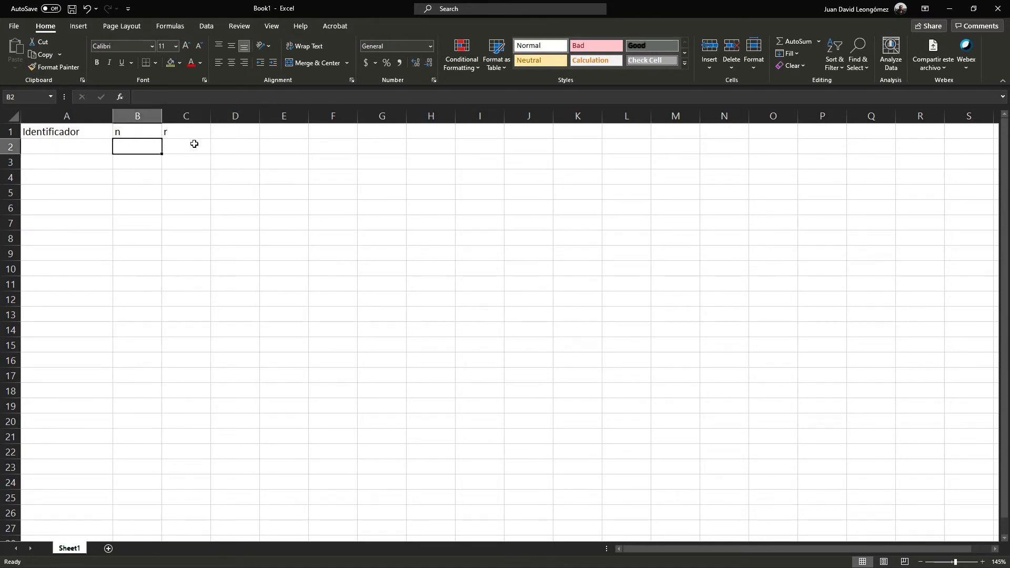
click(182, 147)
click(126, 148)
drag(178, 147, 138, 148)
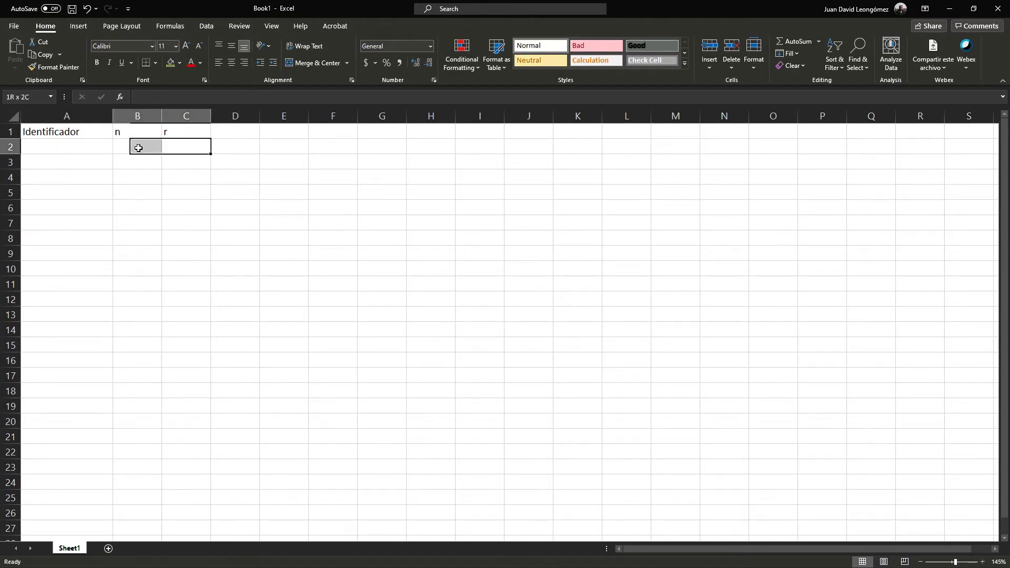
Enter two study identifiers, each an author surname with its year (2010 and 2012), in cells A2 and A3.
click(68, 146)
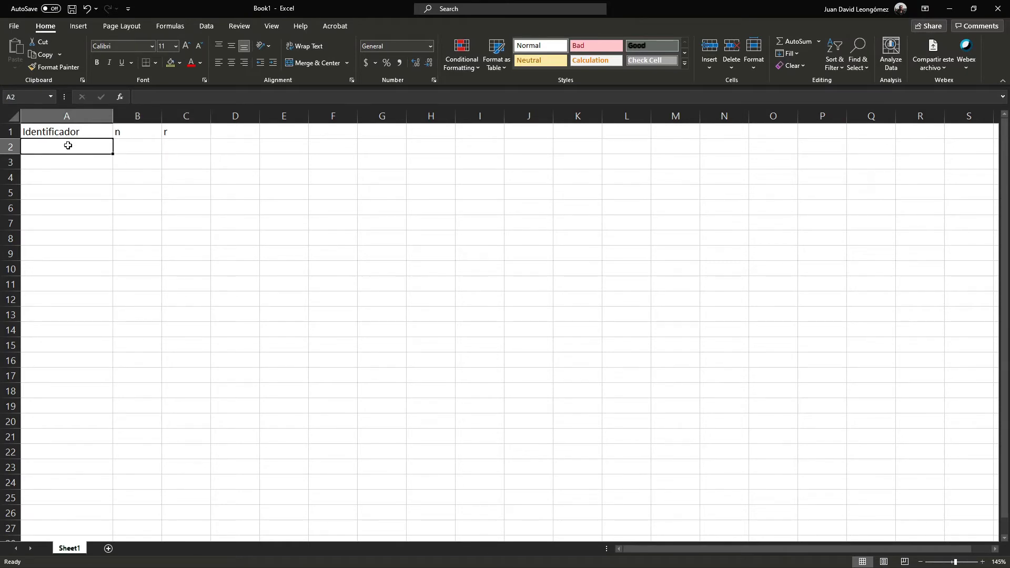
text(Pérez (2010))
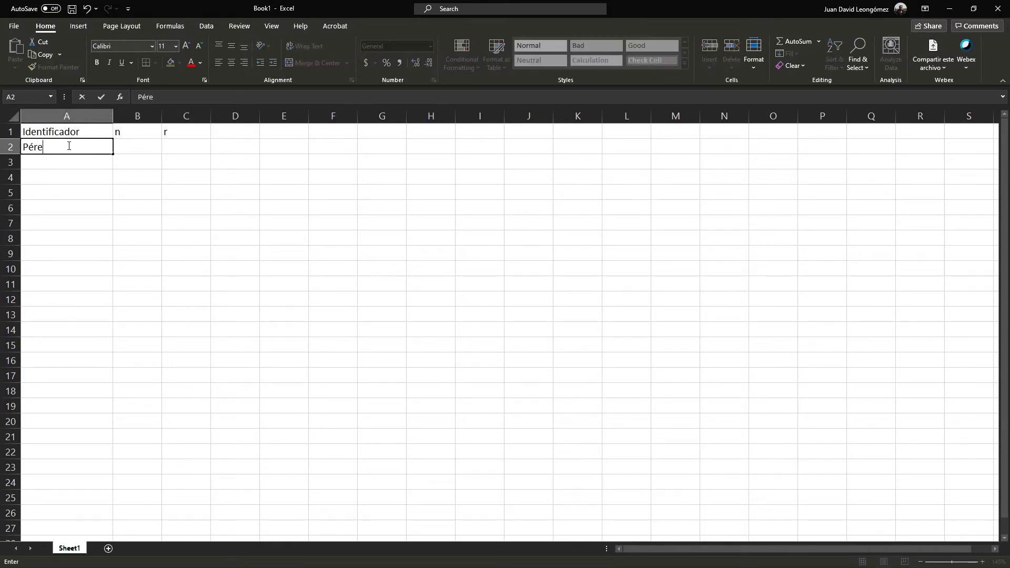
click(48, 163)
text(Jone)
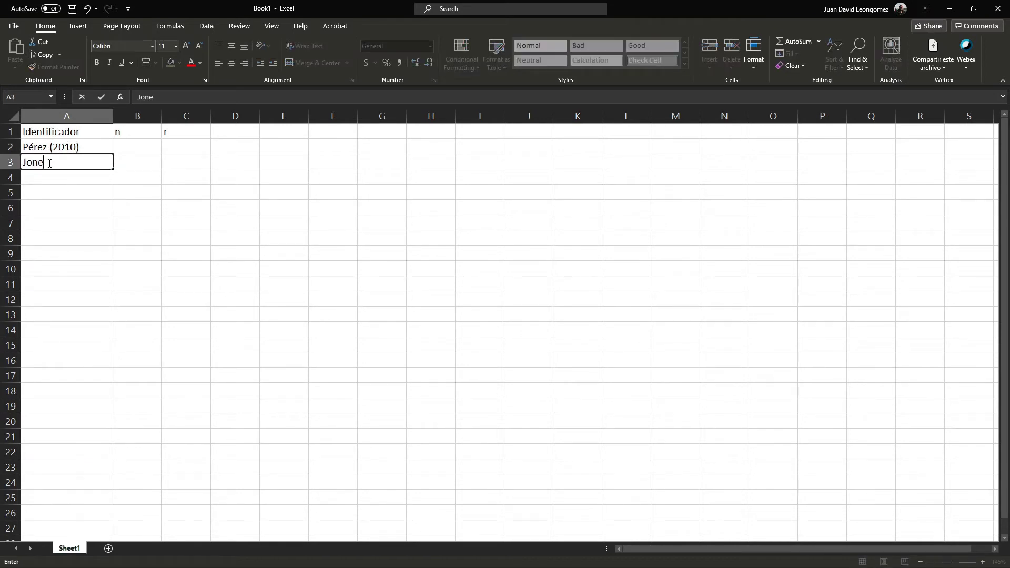
text(s (2012))
Fill in the 2010 study's row with n 125 and r 0.26.
click(150, 147)
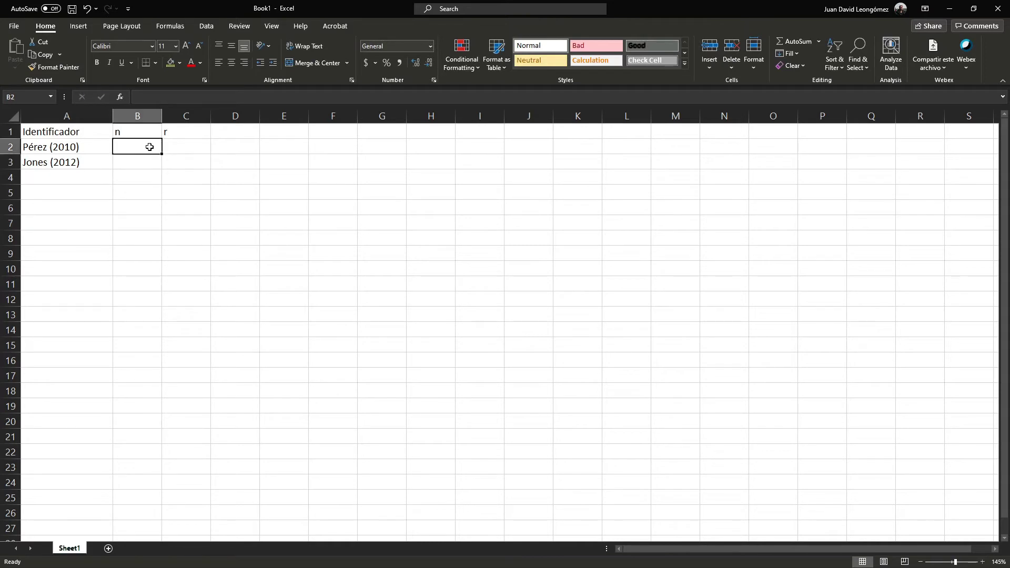
text(125)
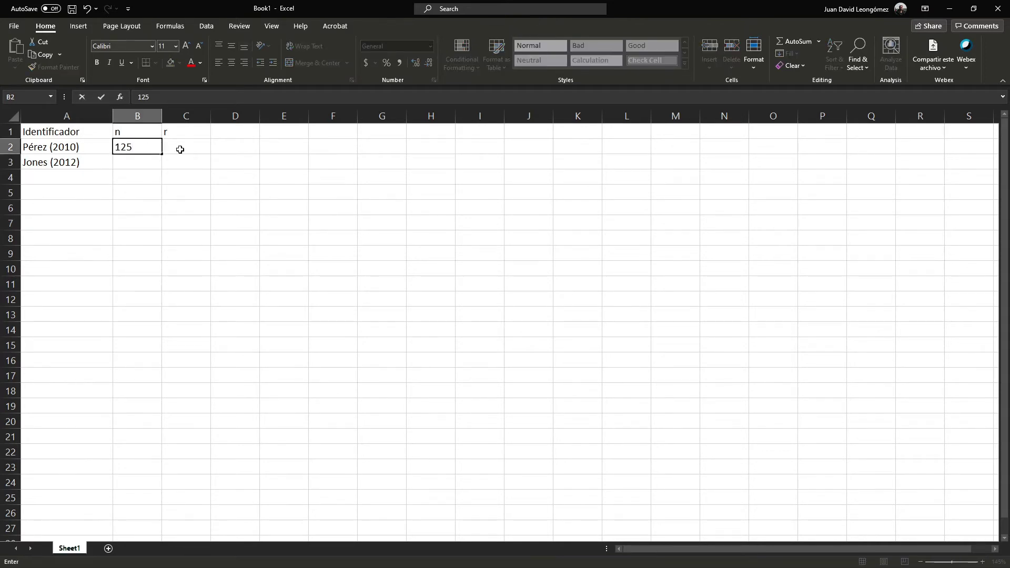
click(180, 151)
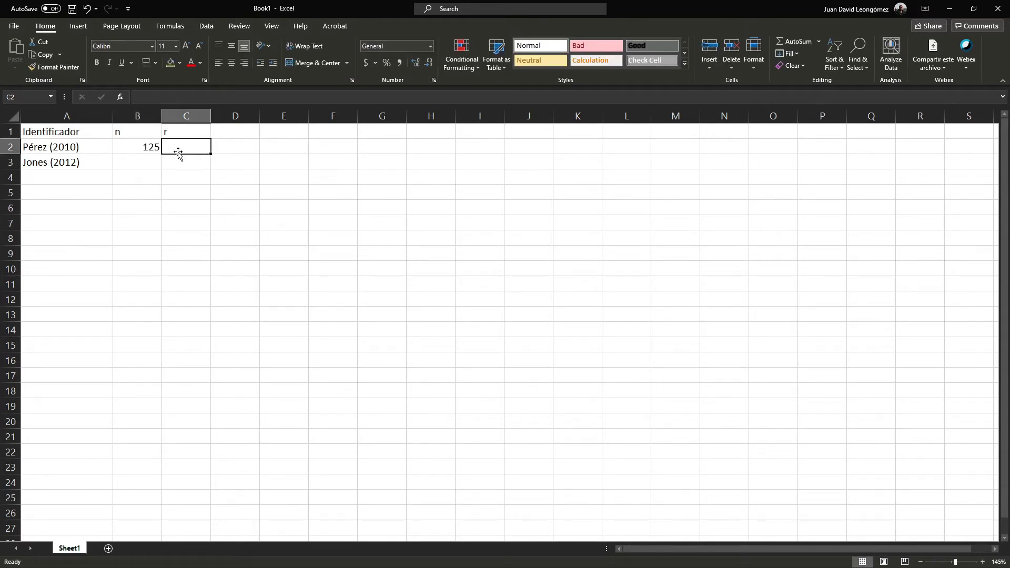
text(0.)
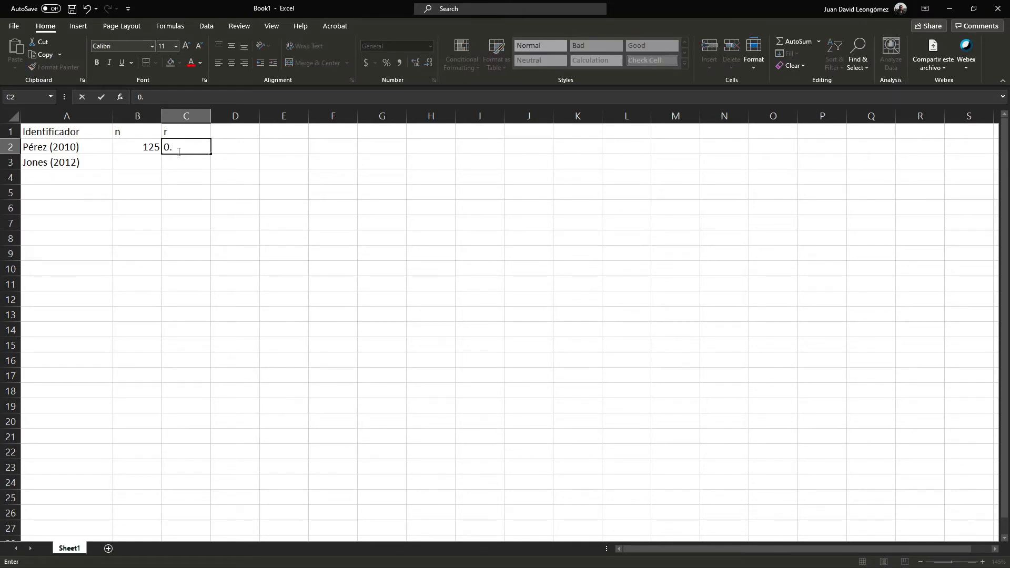
text(26)
Fill in the 2012 study's row with n 35 and r -0.05.
click(136, 163)
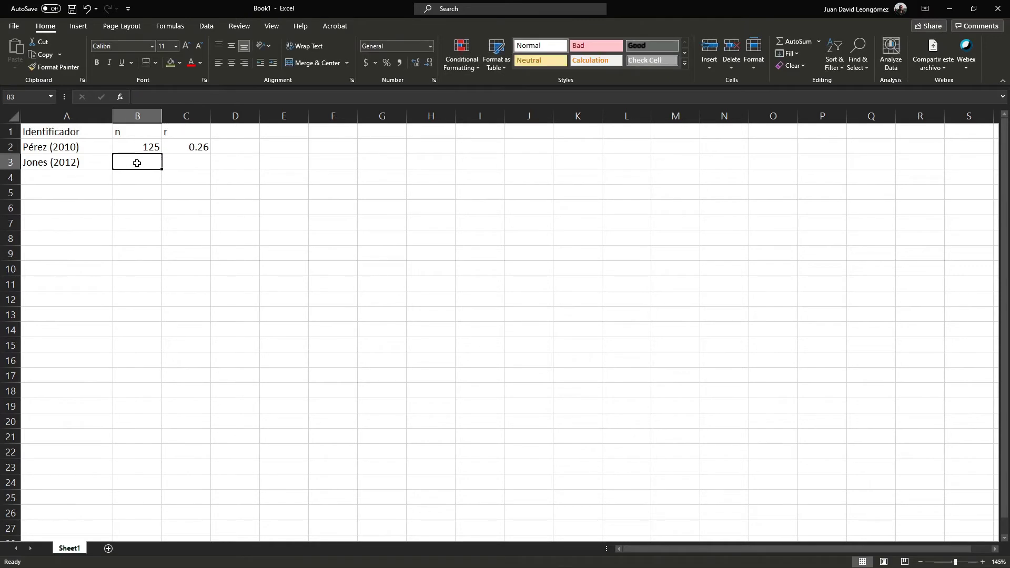
text(35)
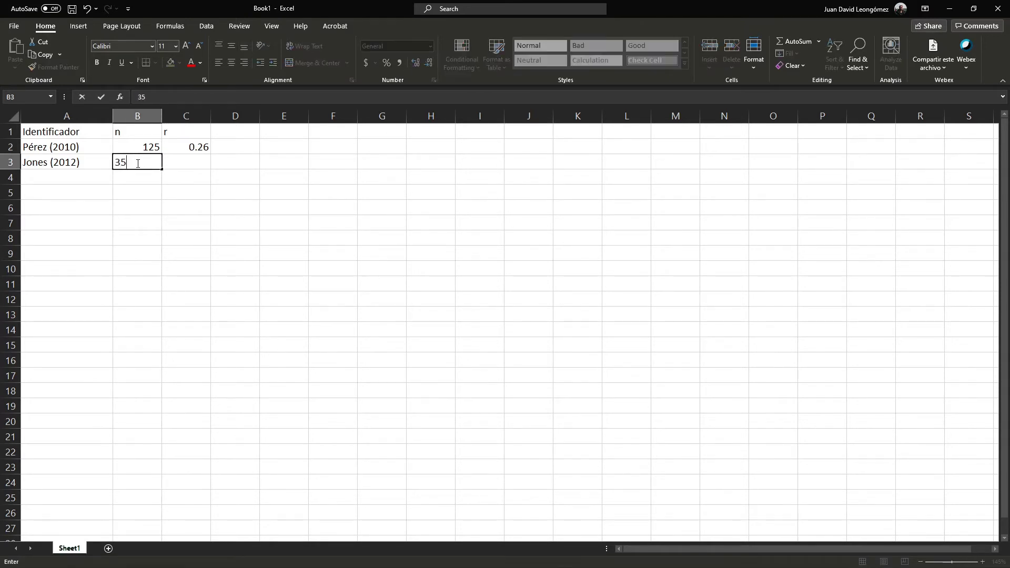
click(195, 163)
text(-)
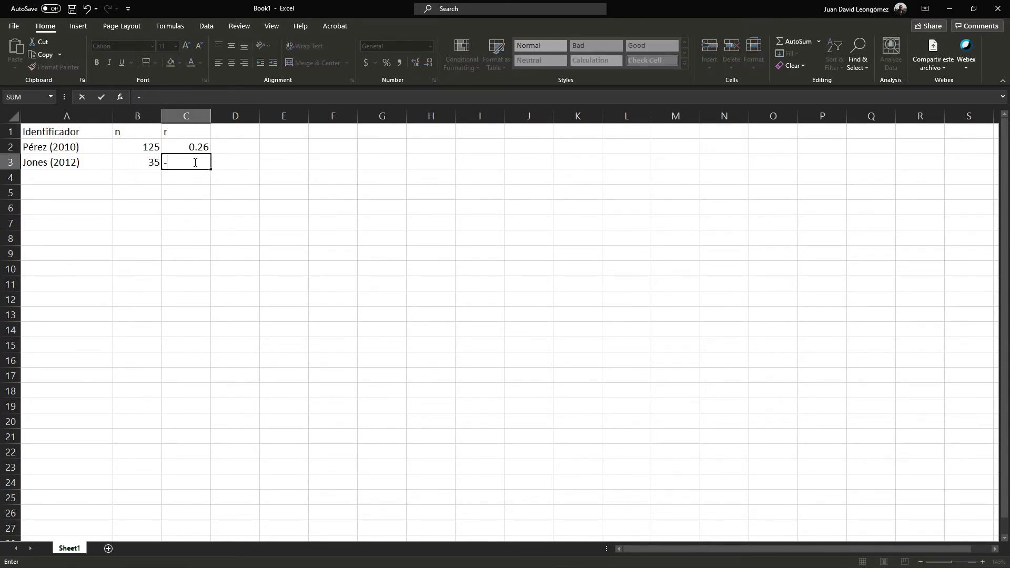
text(0.05)
click(215, 188)
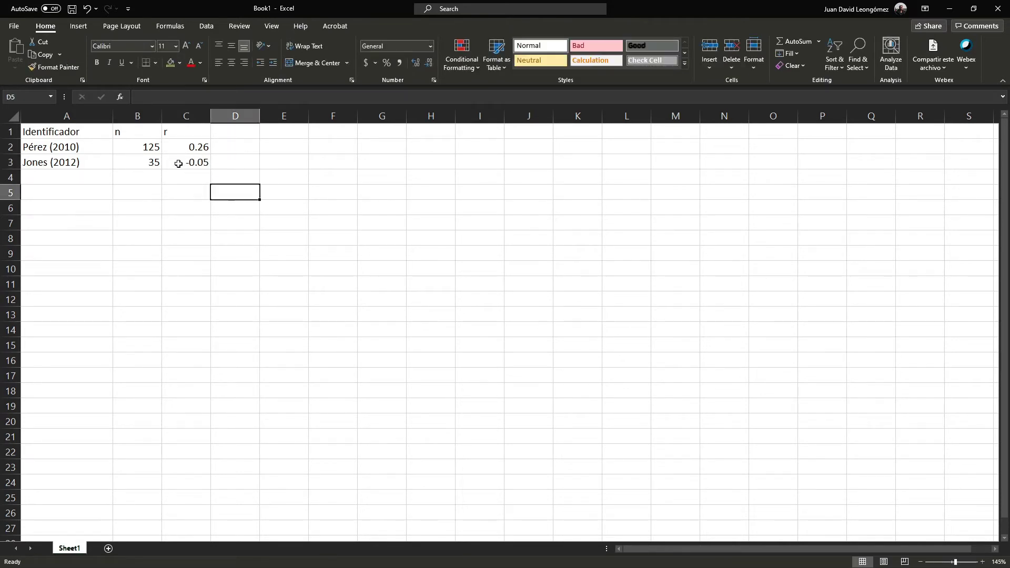
drag(68, 153, 208, 315)
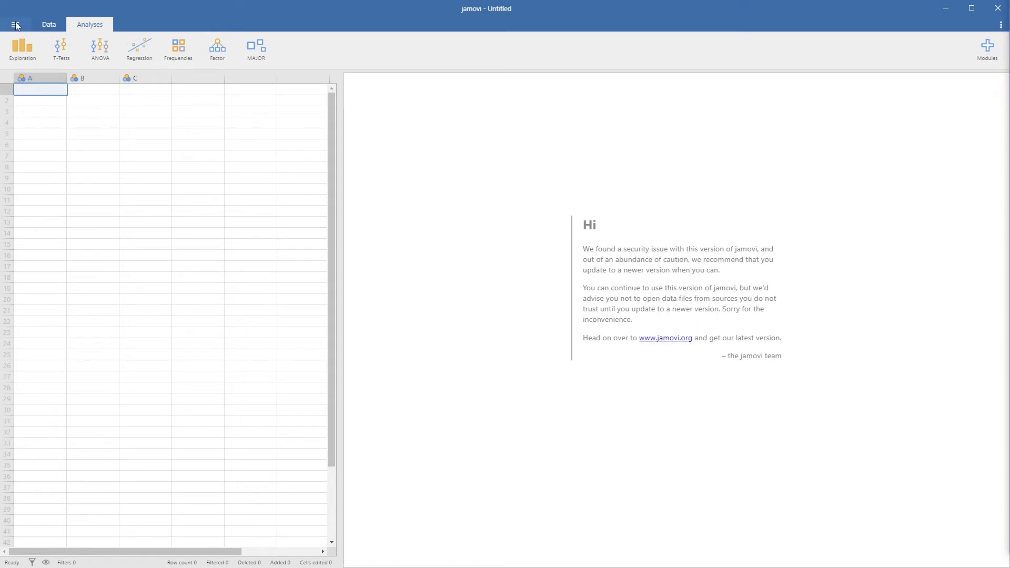
Switch to jamovi, import datCorr.csv from the desktop, and widen the data area to show all its columns.
click(16, 25)
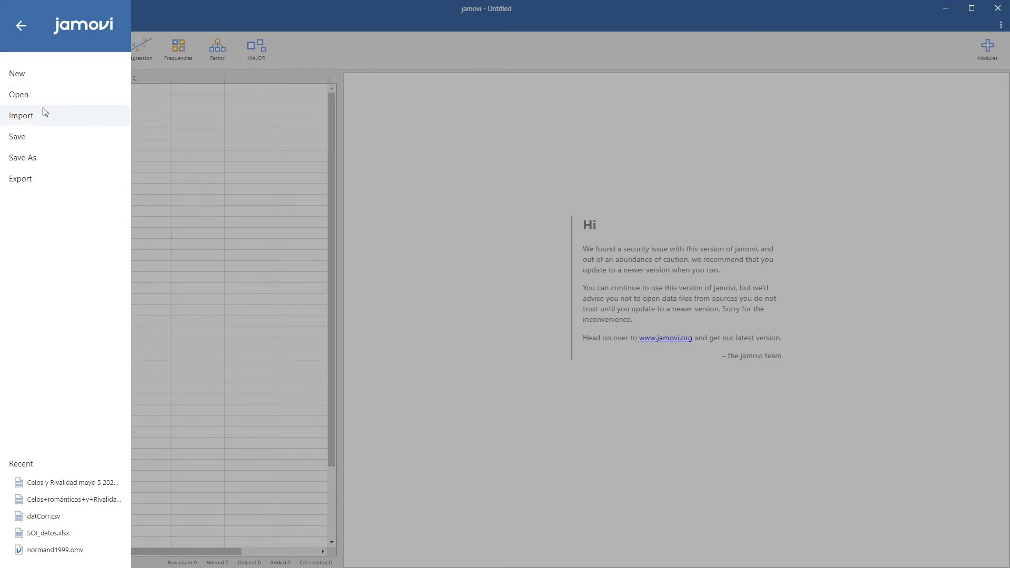
click(33, 119)
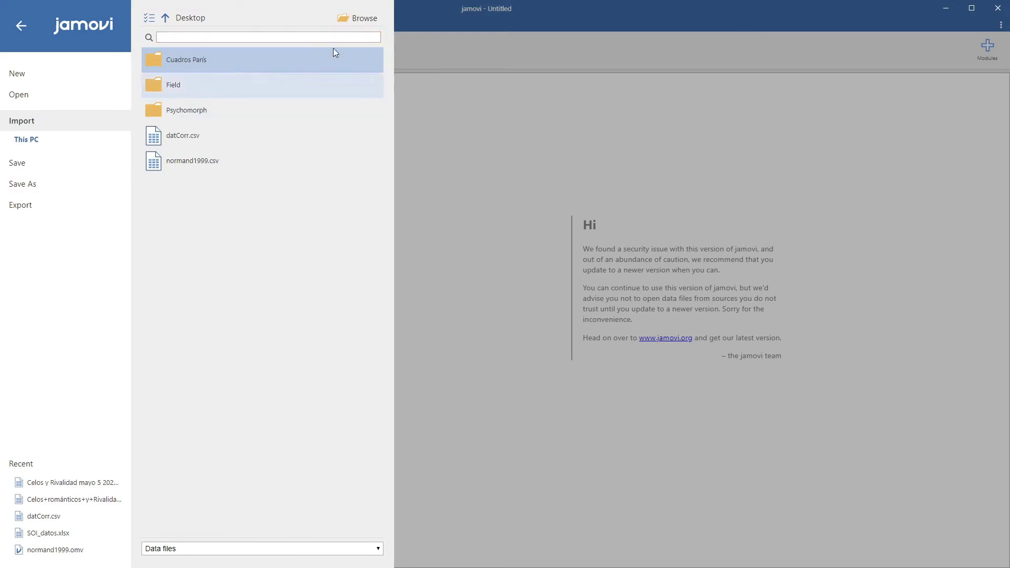
click(355, 18)
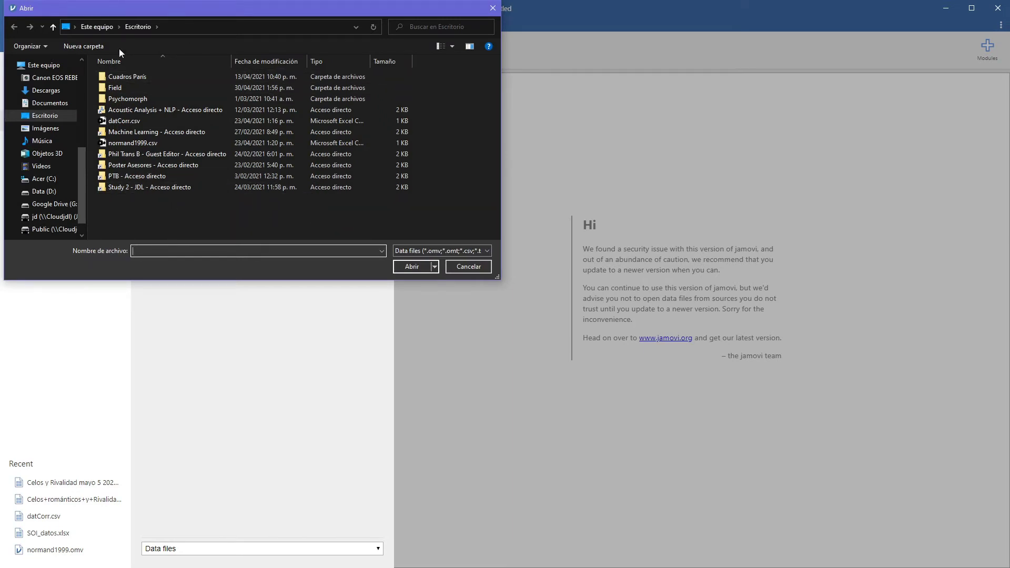
click(122, 122)
click(412, 266)
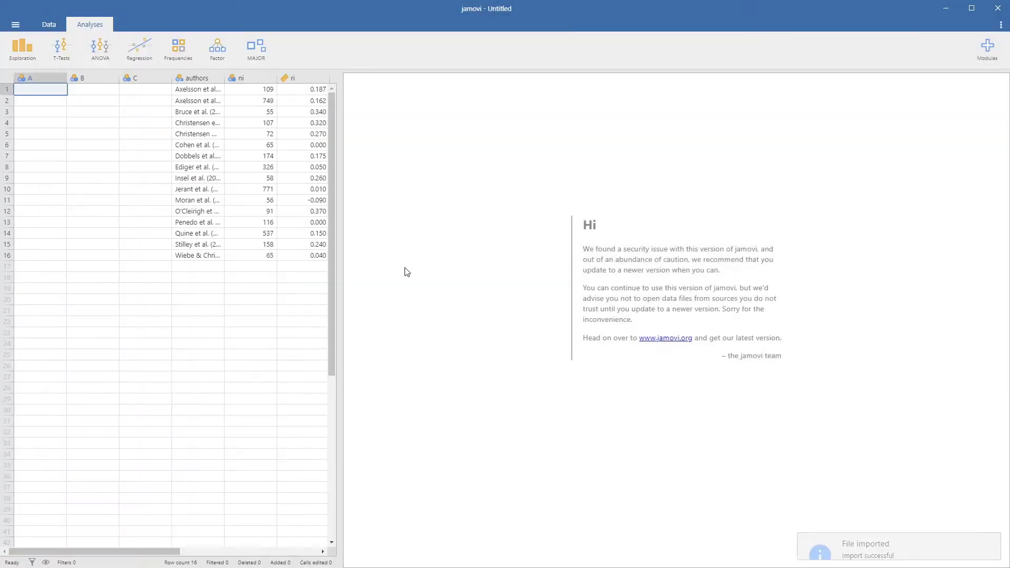
drag(340, 257, 461, 259)
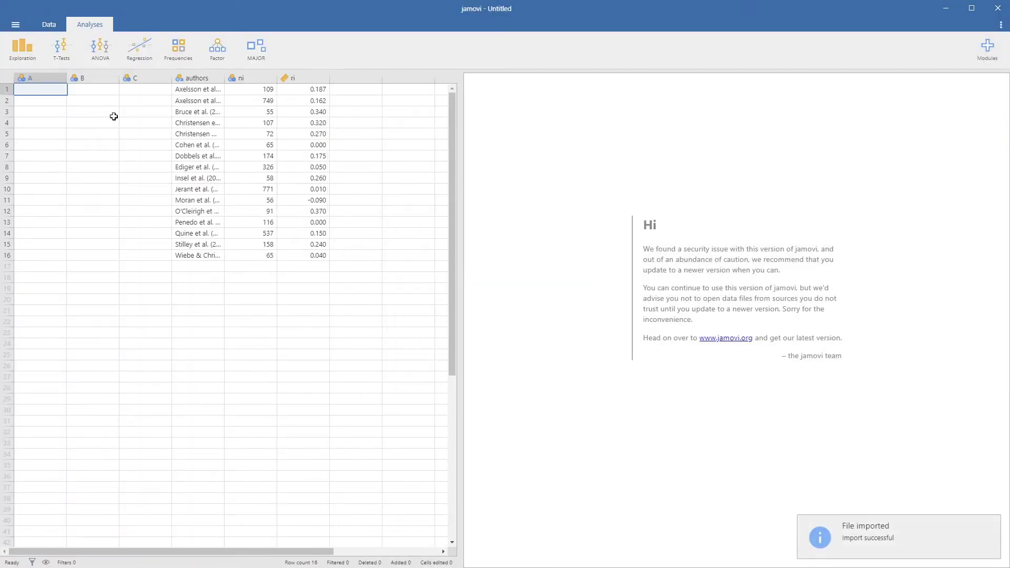
Delete the three empty variables A, B and C from the data set.
drag(44, 78, 129, 77)
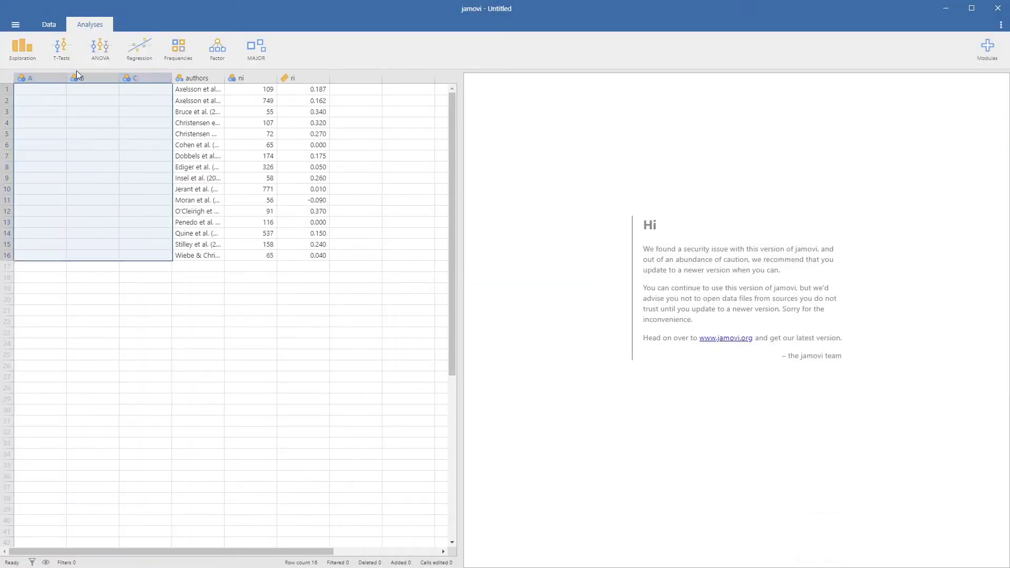
double_click(46, 78)
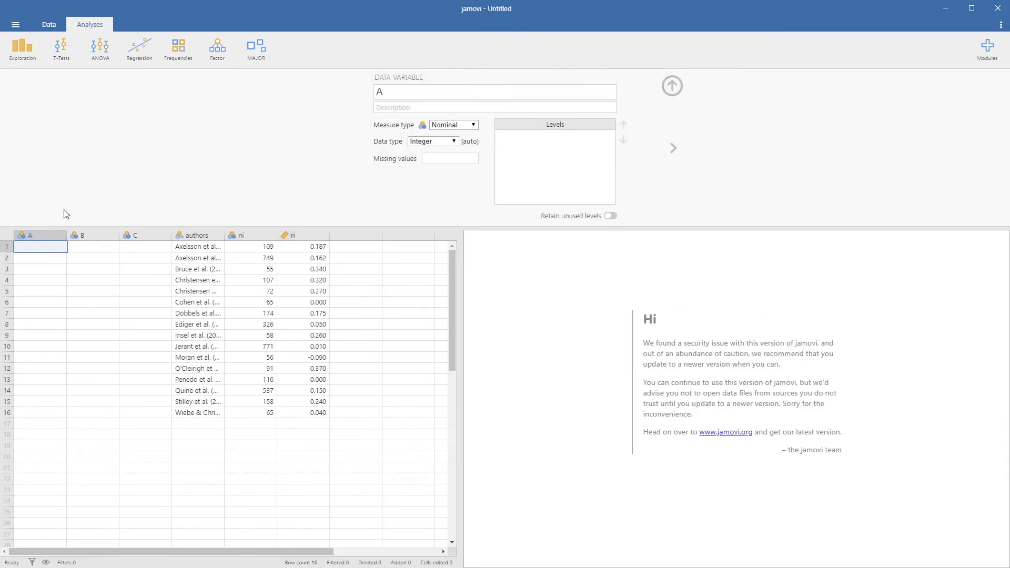
drag(53, 236, 31, 234)
click(152, 235)
right_click(137, 232)
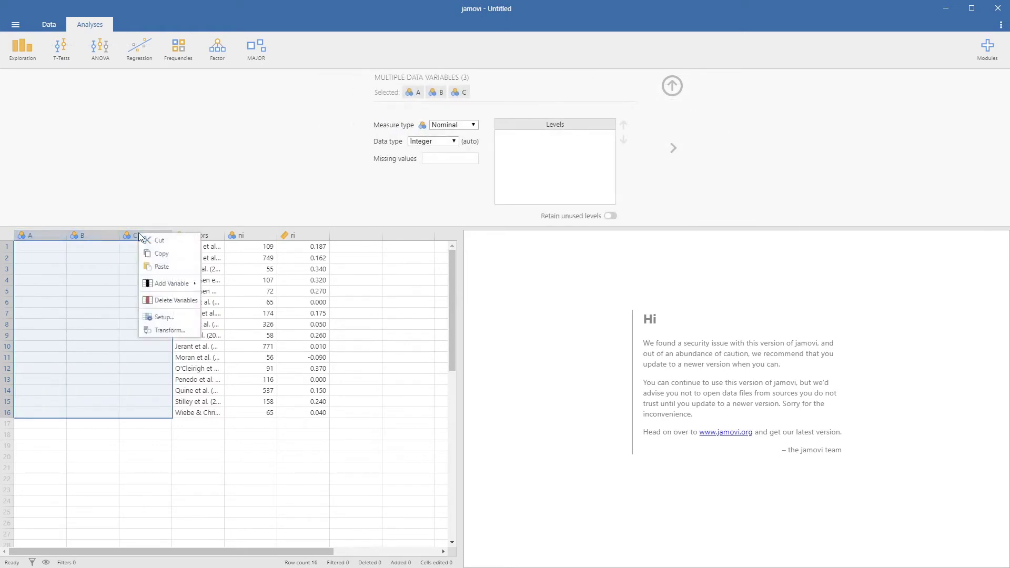
click(177, 301)
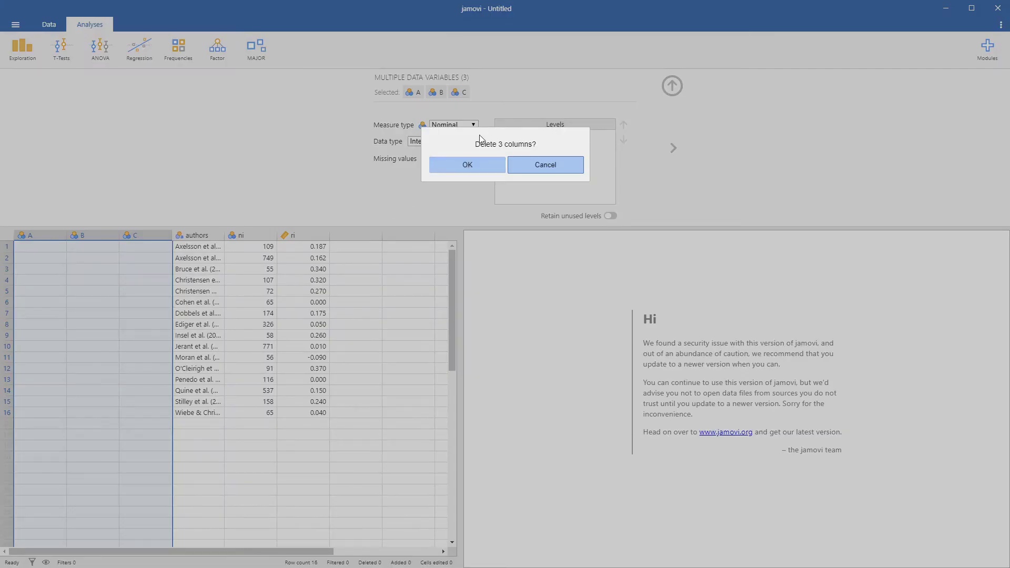
click(468, 165)
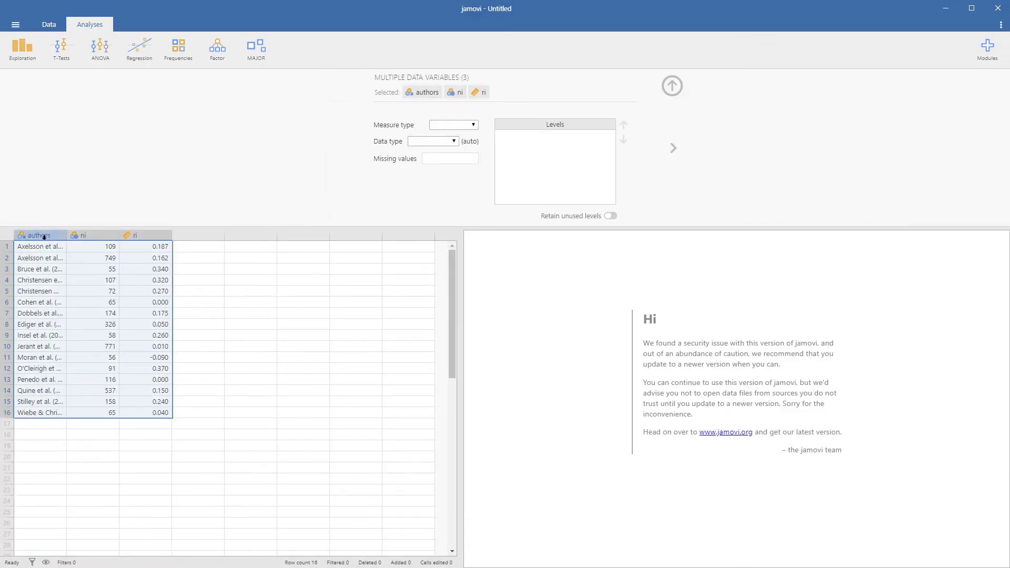
Review the measure type and data type of the authors, ni and ri variables.
click(40, 236)
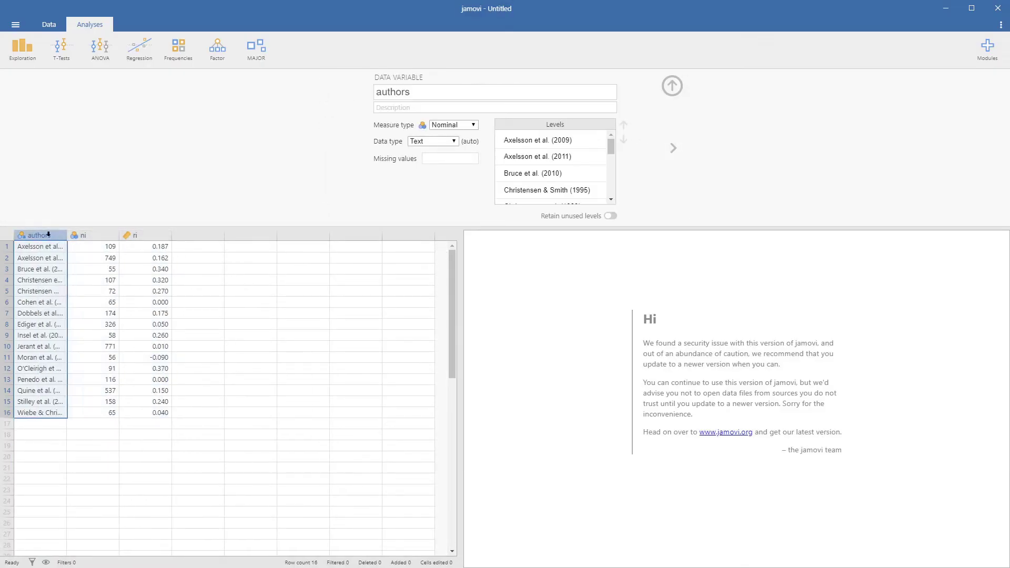
click(470, 129)
click(457, 132)
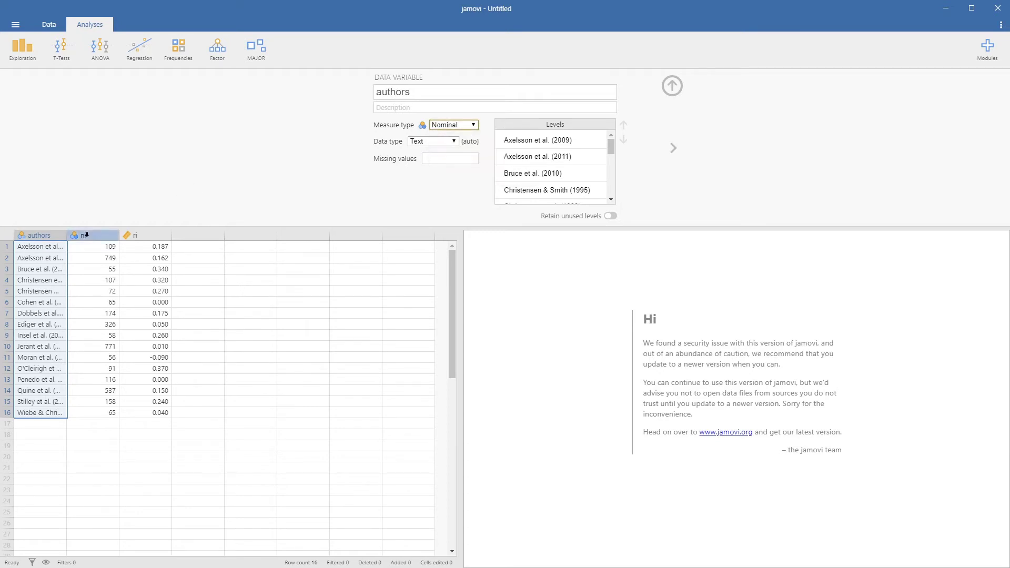
click(87, 235)
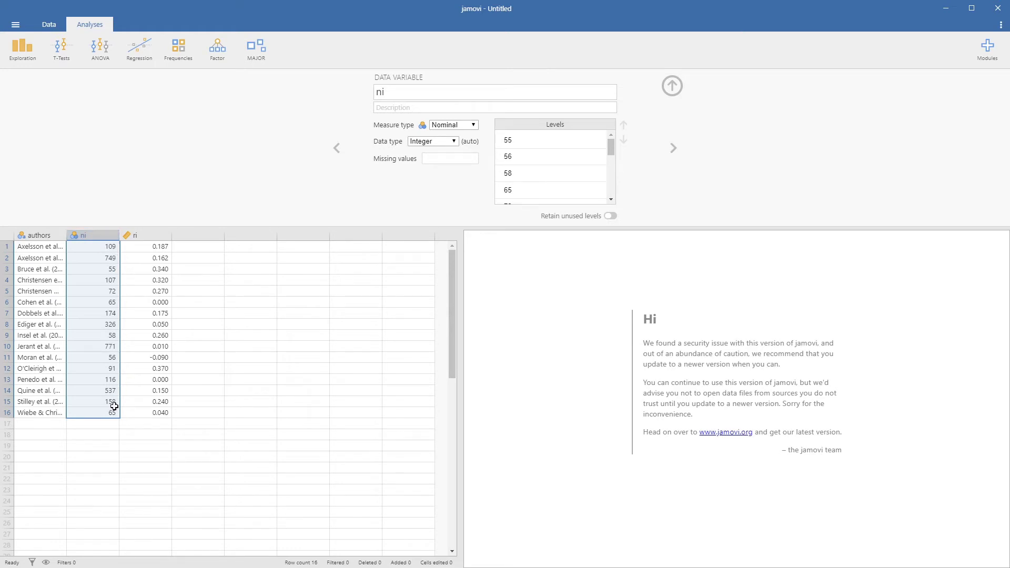
click(149, 241)
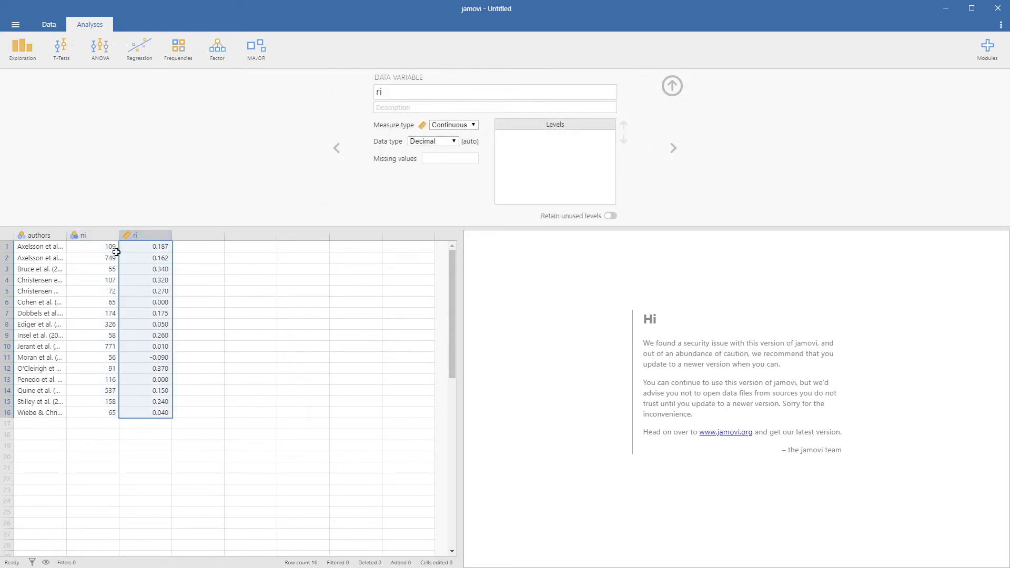
Set the ni variable's measure type to Continuous with data type Integer, check ri's settings, and close the variable editor.
click(100, 238)
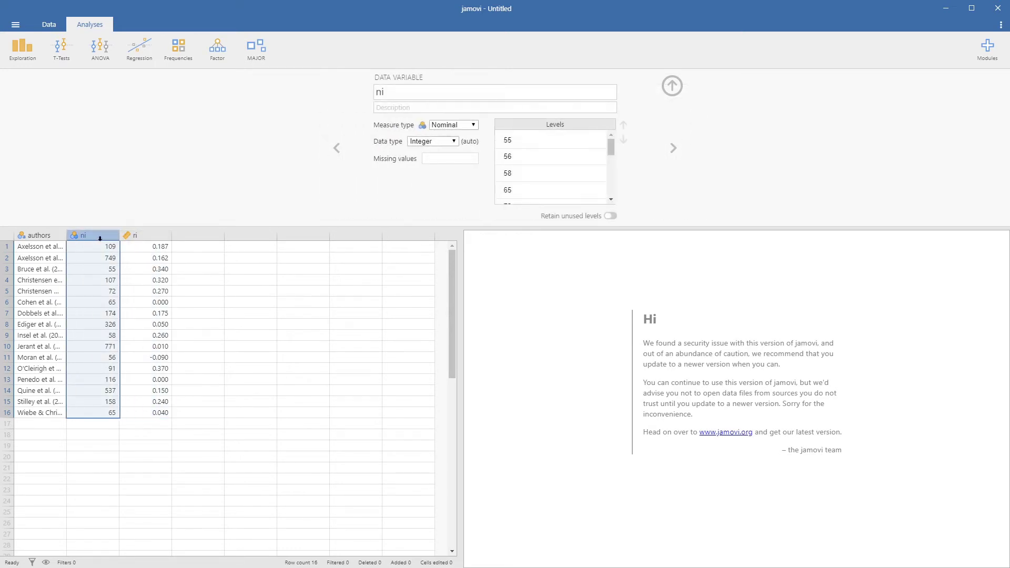
click(455, 126)
click(455, 164)
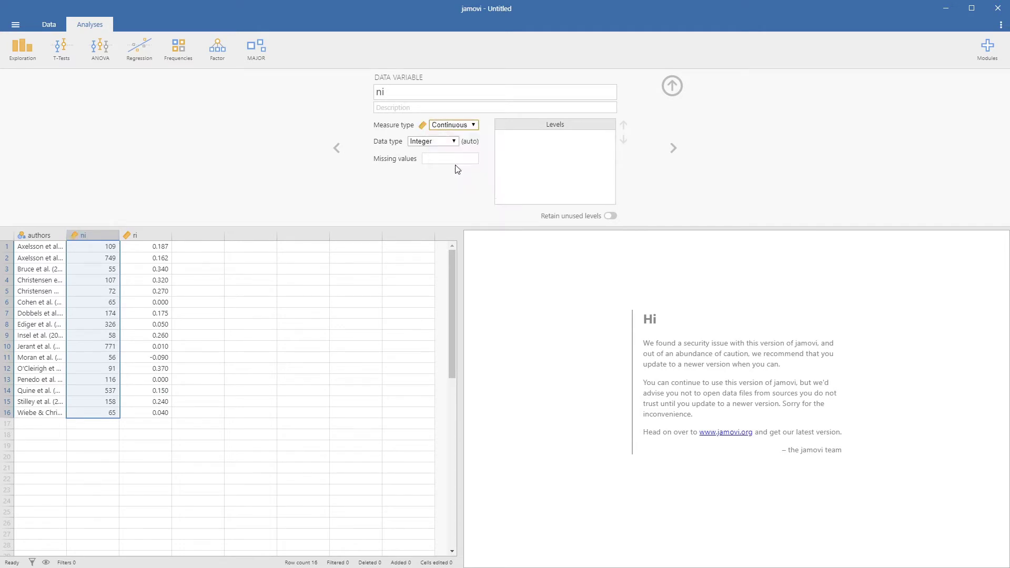
click(434, 142)
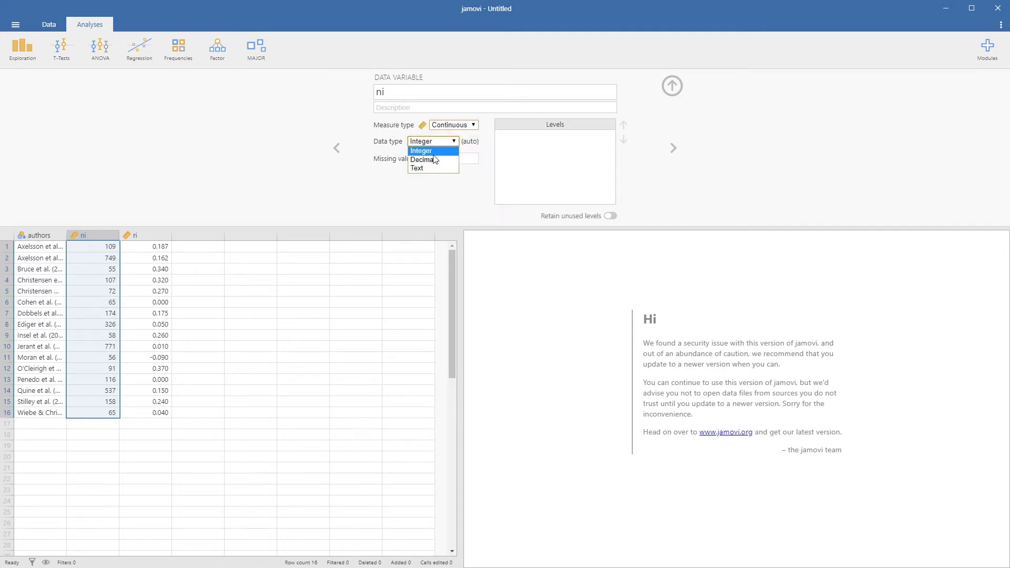
click(431, 153)
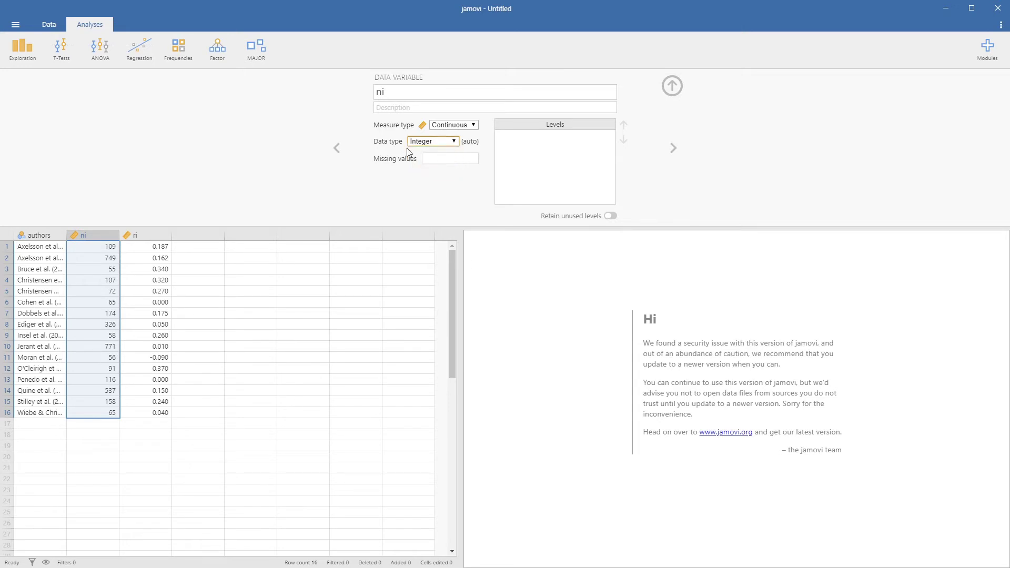
click(145, 235)
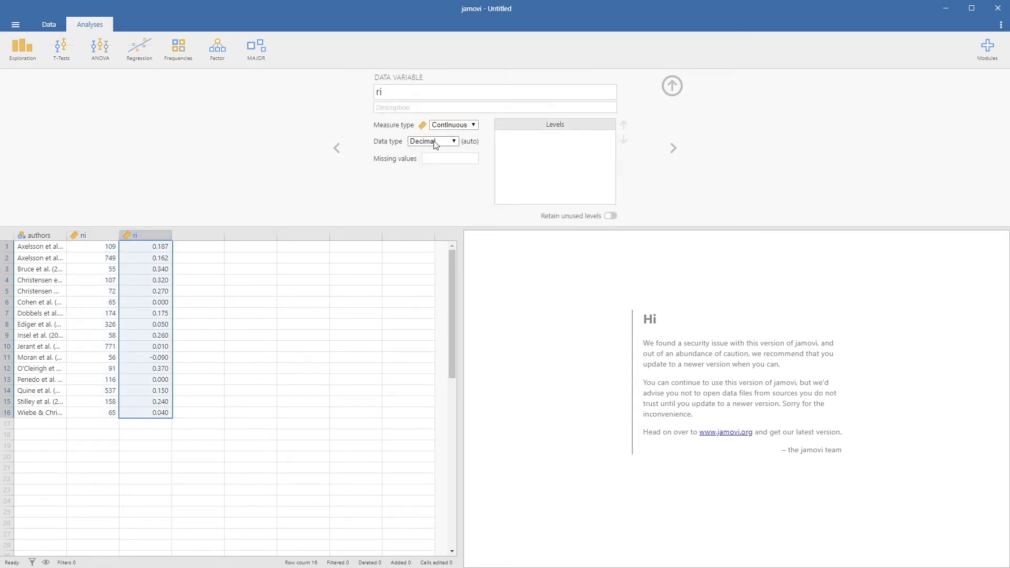
click(672, 86)
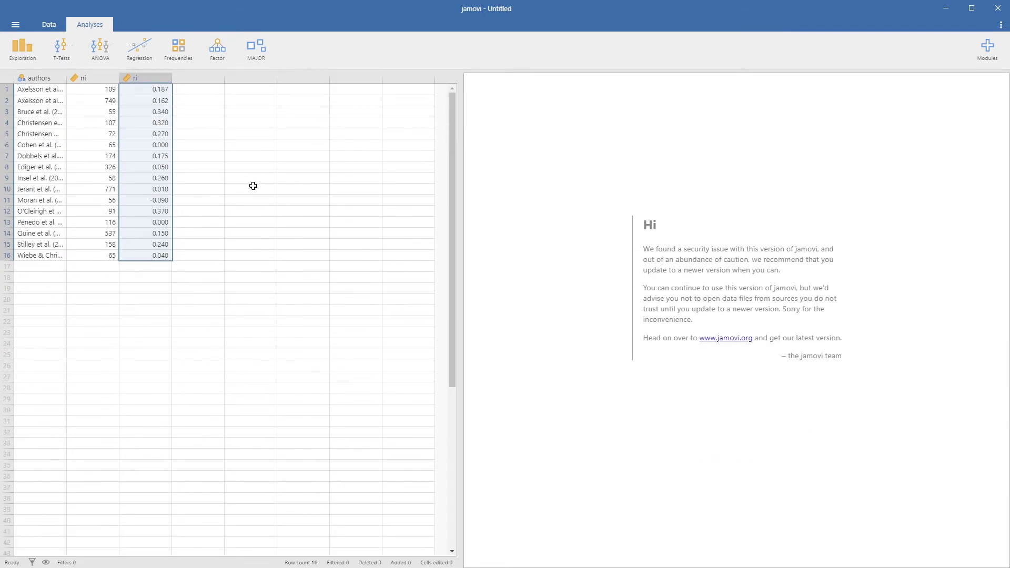
Look through the available modules in the jamovi library for the MAJOR meta-analysis module and close the library.
click(985, 55)
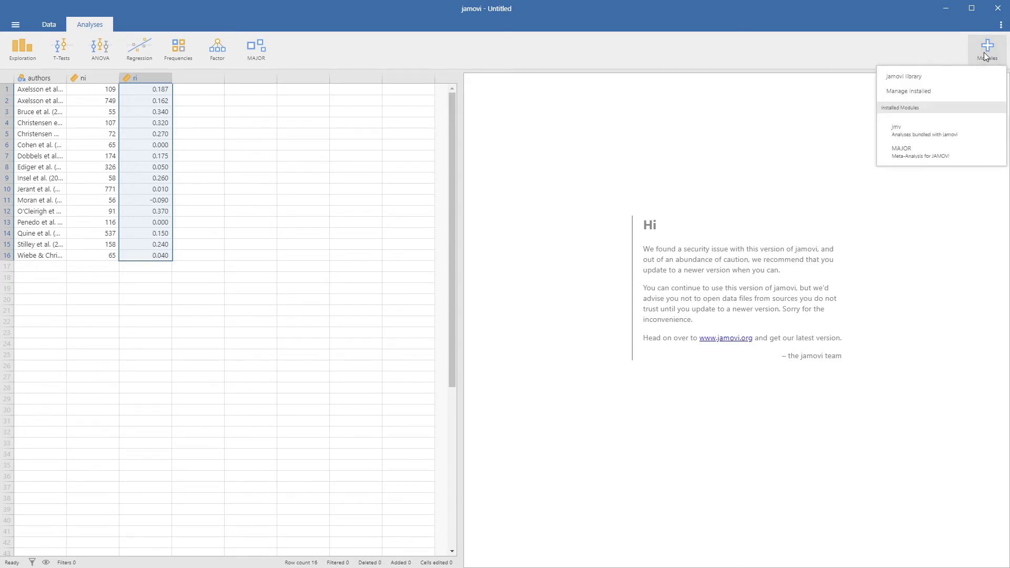
click(912, 78)
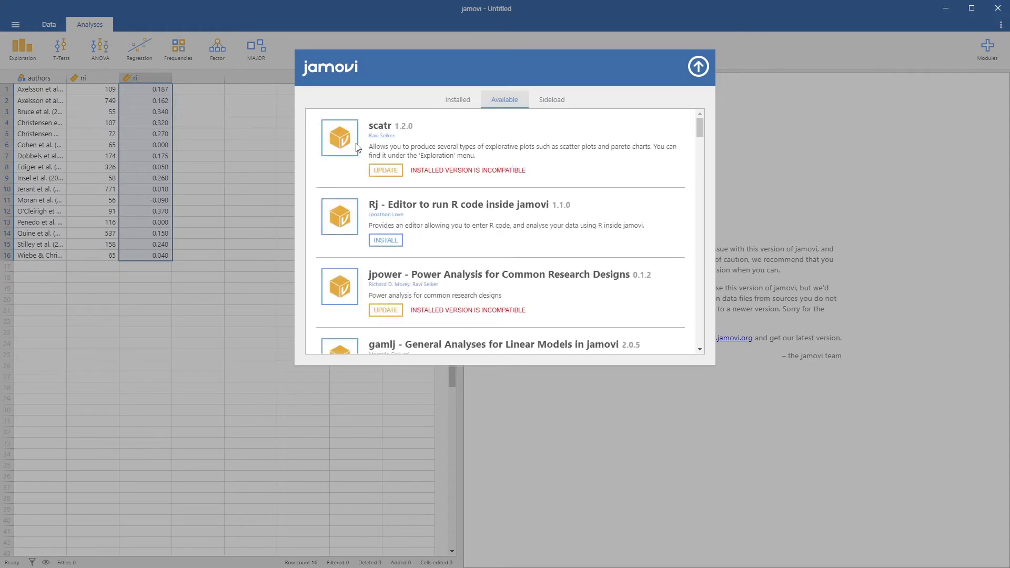
scroll(476, 209, down, 4)
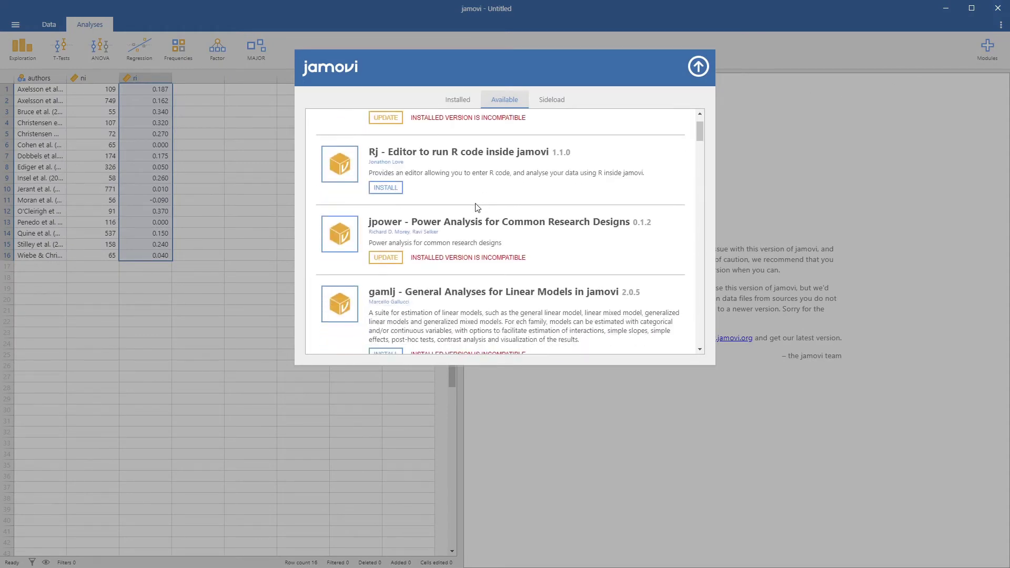
scroll(476, 208, down, 8)
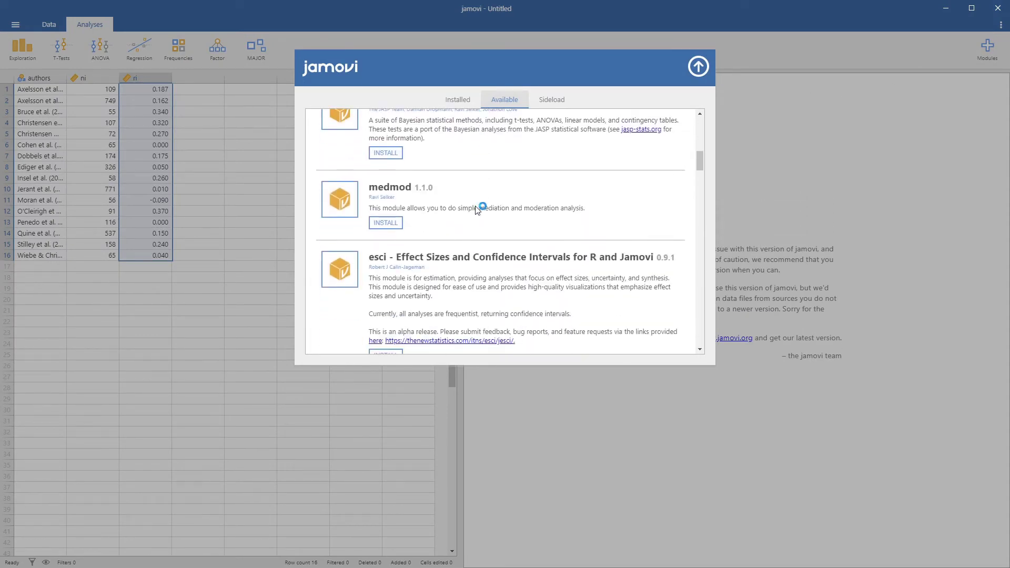
scroll(476, 208, down, 3)
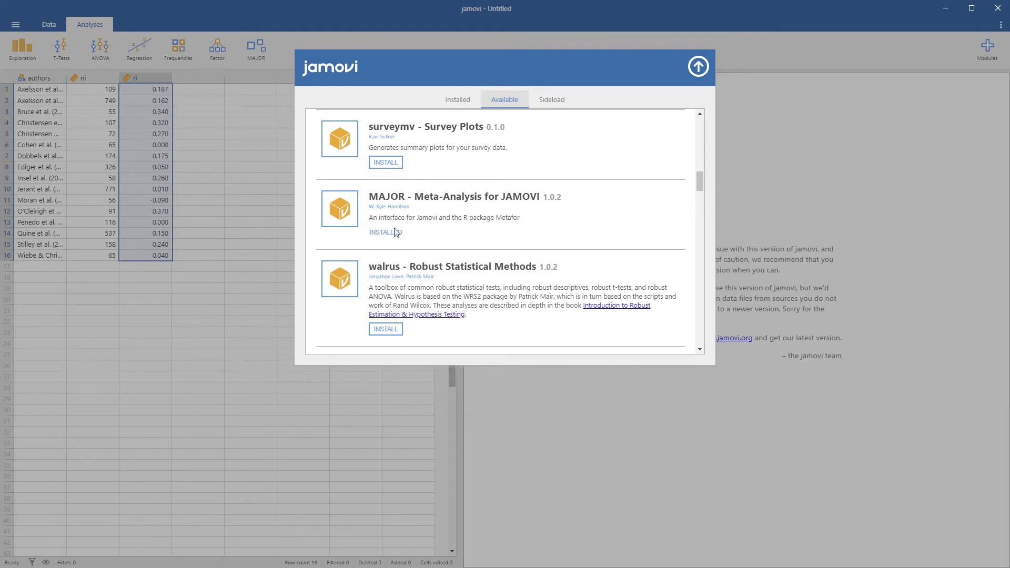
scroll(505, 223, up, 10)
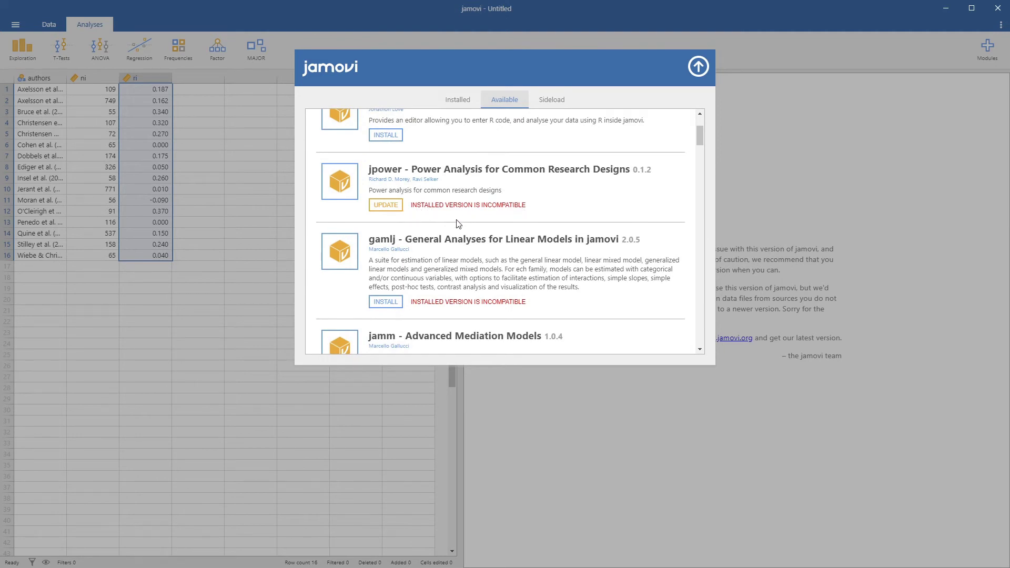
scroll(473, 255, down, 8)
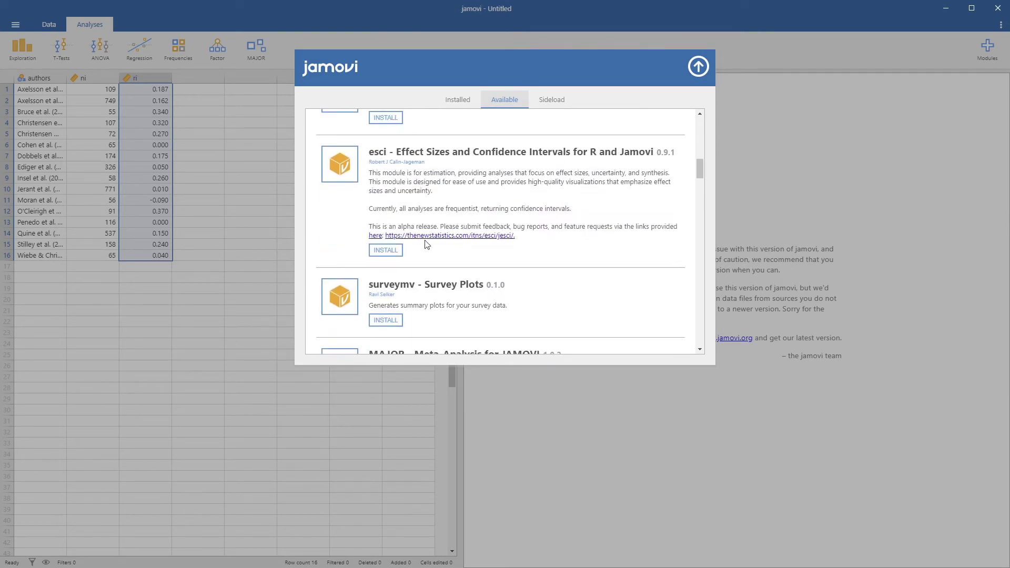
scroll(428, 232, up, 3)
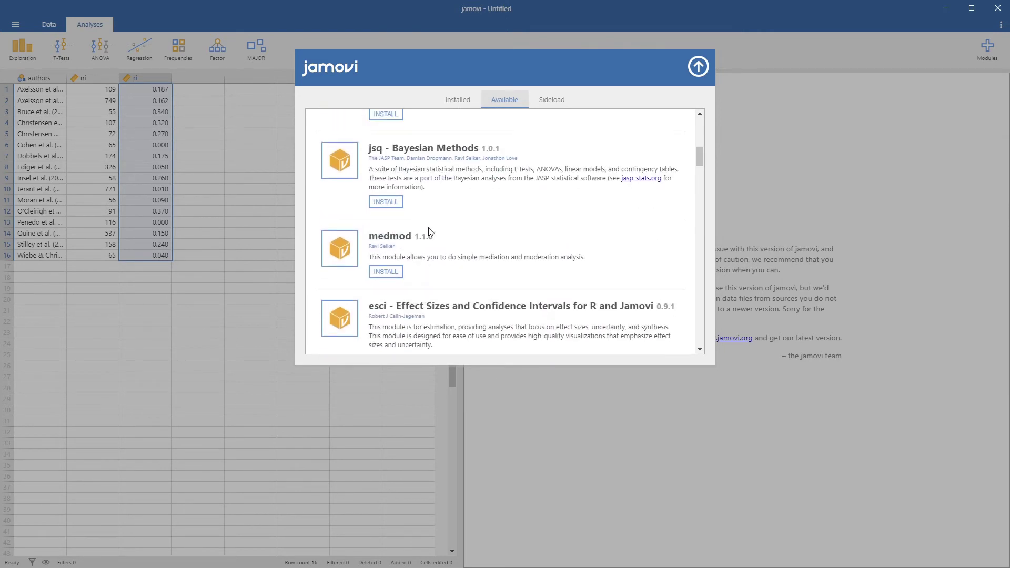
click(697, 67)
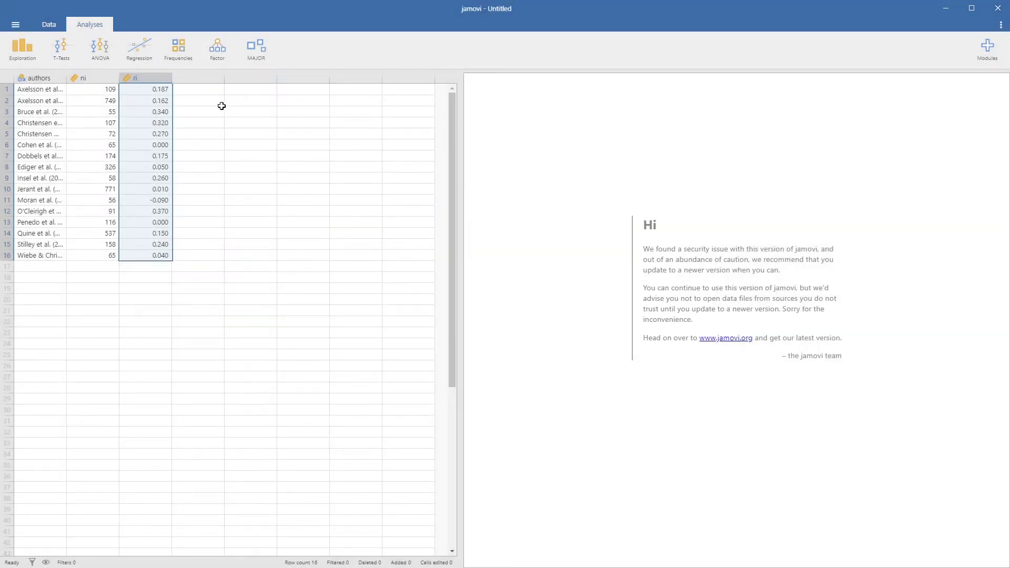
Create a MAJOR Correlation Coefficients meta-analysis with ri as Correlations, ni as Sample Sizes and authors as Study Label.
click(254, 51)
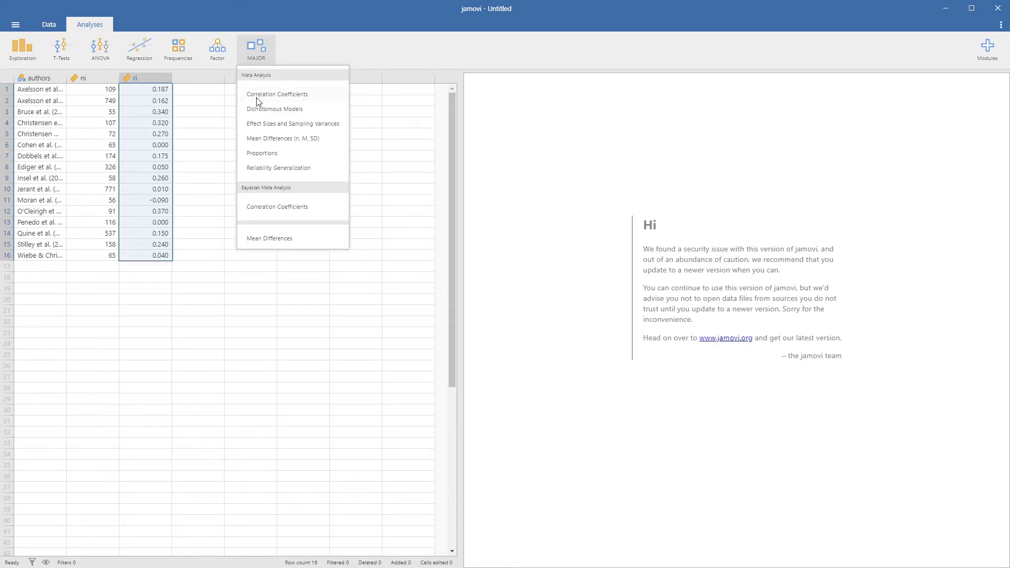
click(294, 97)
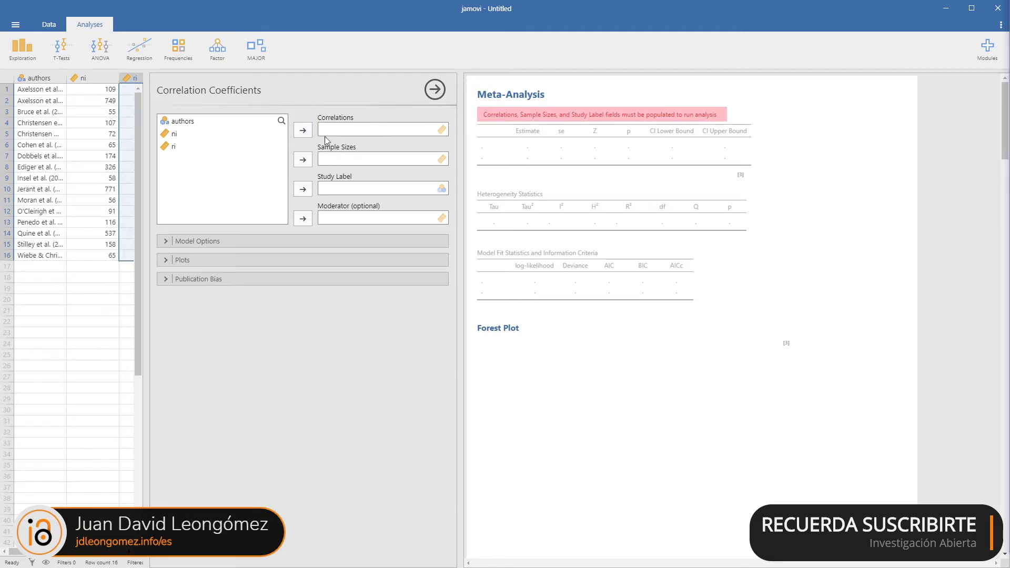
click(165, 147)
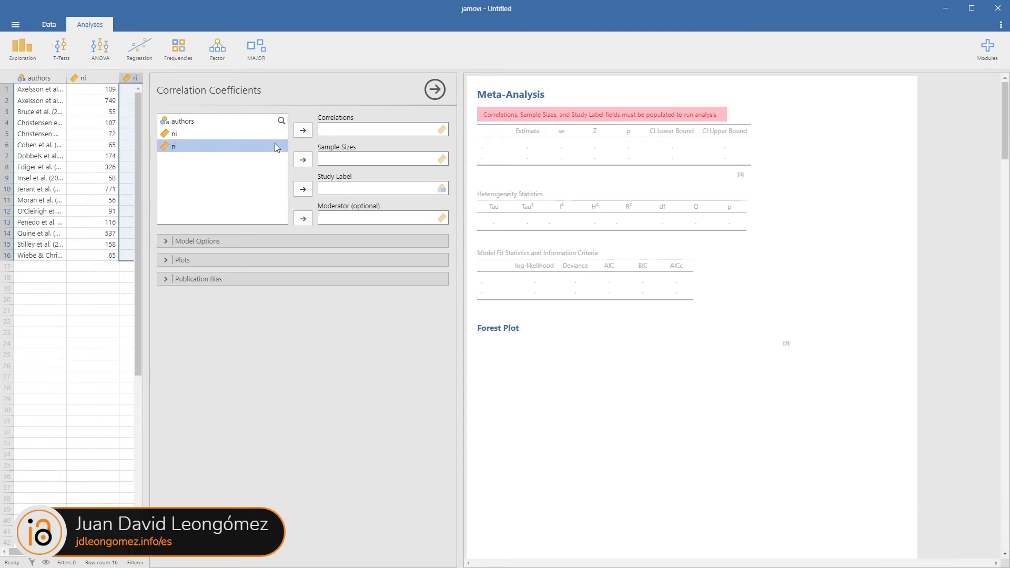
click(302, 130)
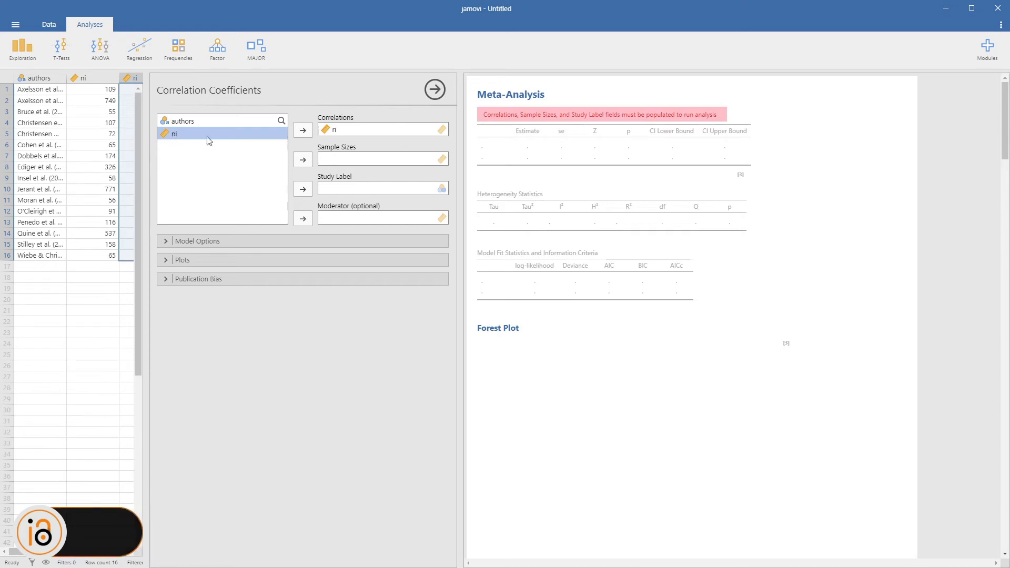
click(304, 161)
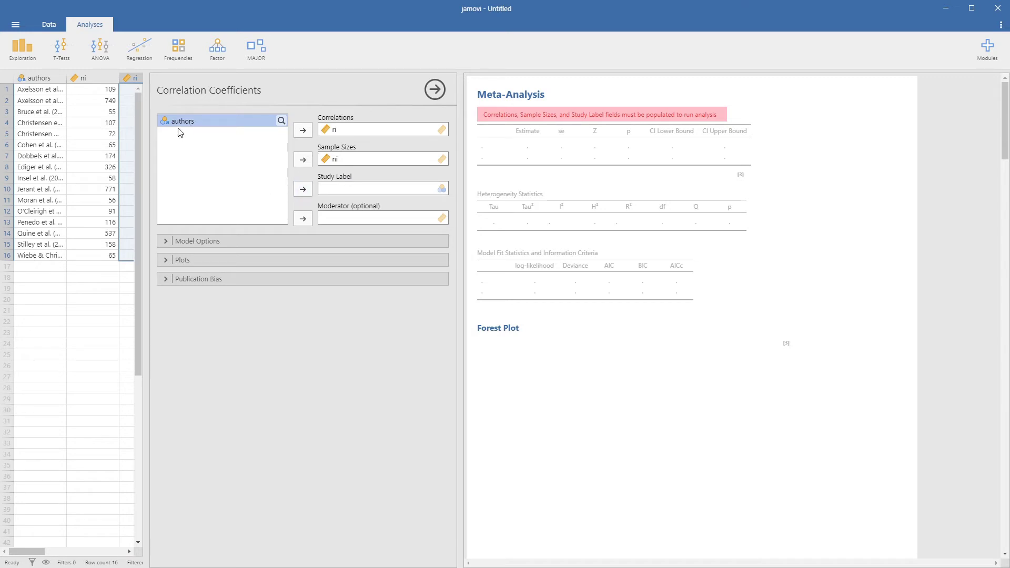
click(302, 189)
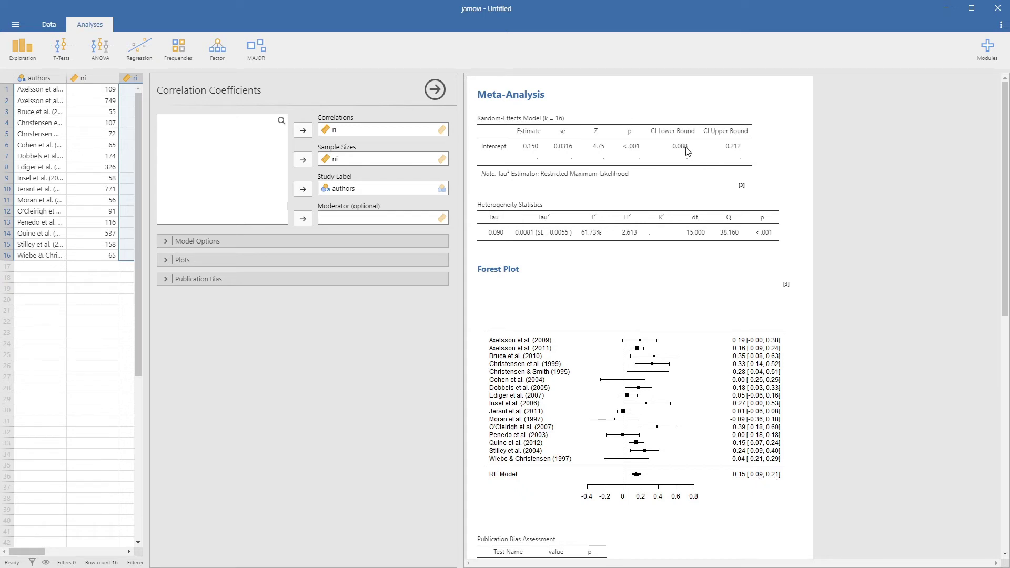
Examine the meta-analysis results, including the model and heterogeneity tables, forest plot, publication bias tests and funnel plot.
scroll(639, 339, down, 5)
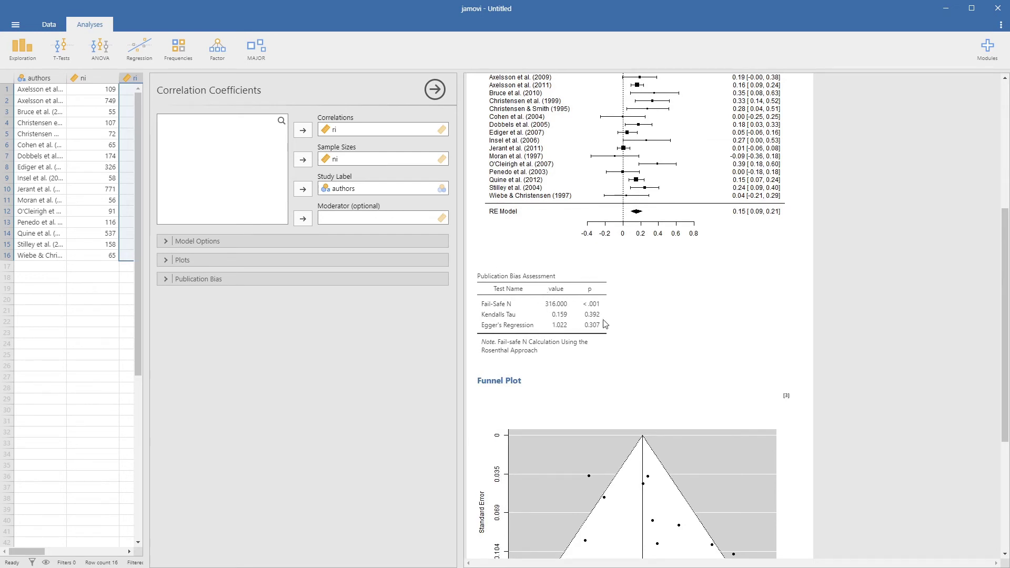
scroll(613, 326, down, 5)
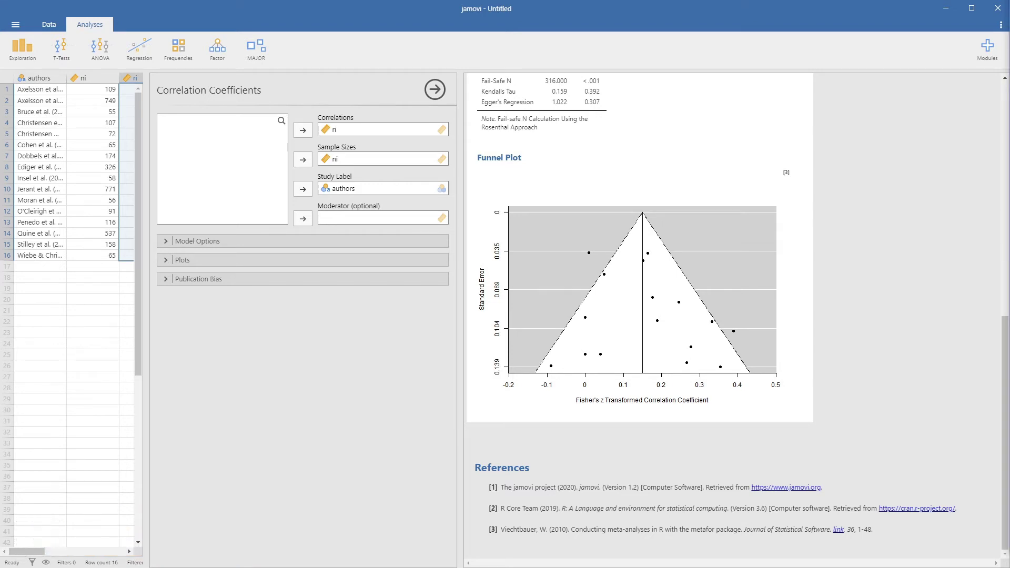
scroll(603, 398, up, 10)
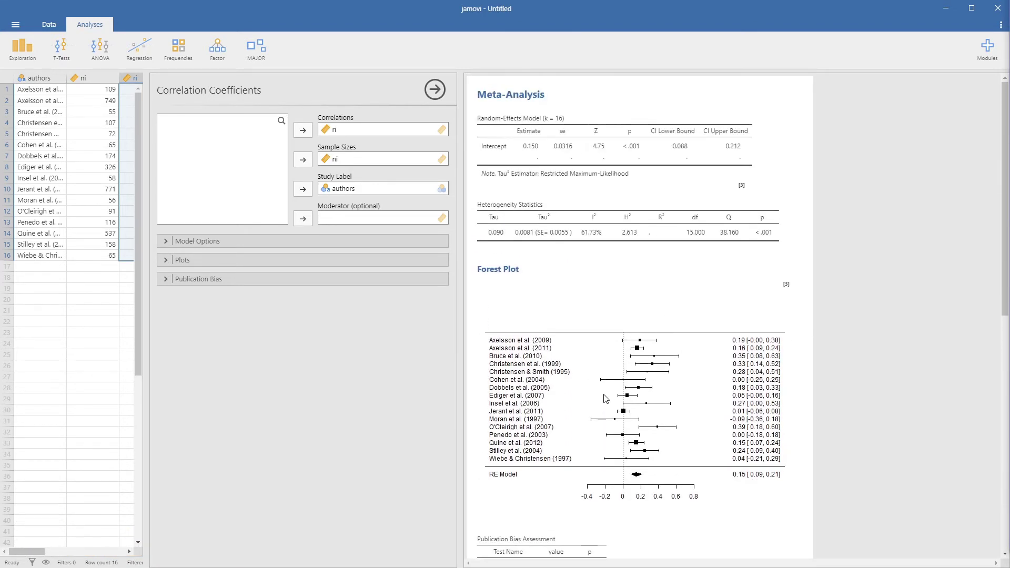
scroll(594, 355, down, 3)
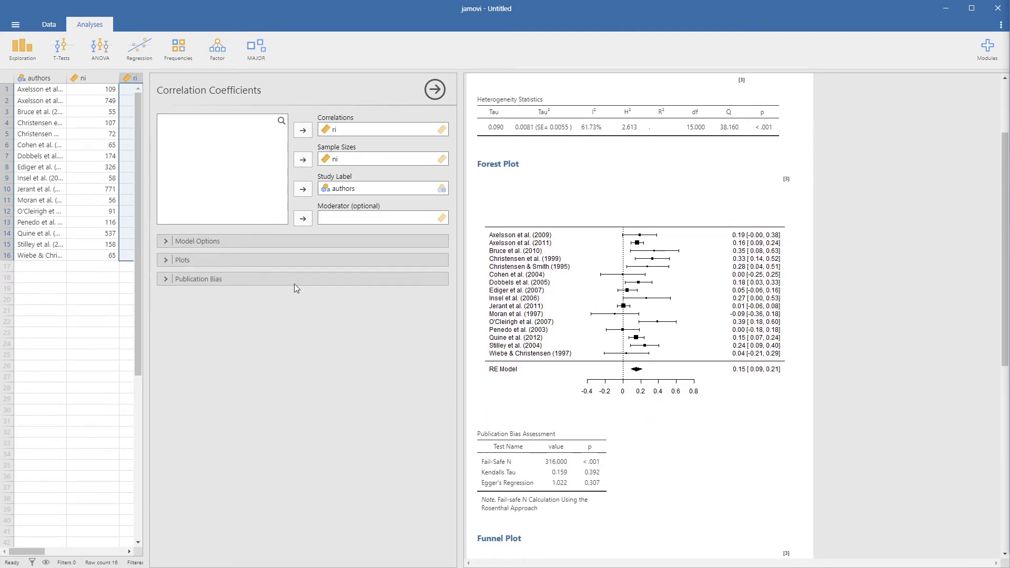
Review the model options for estimator, effect measure and confidence interval level, keeping Restricted Maximum-Likelihood as the estimator.
click(164, 242)
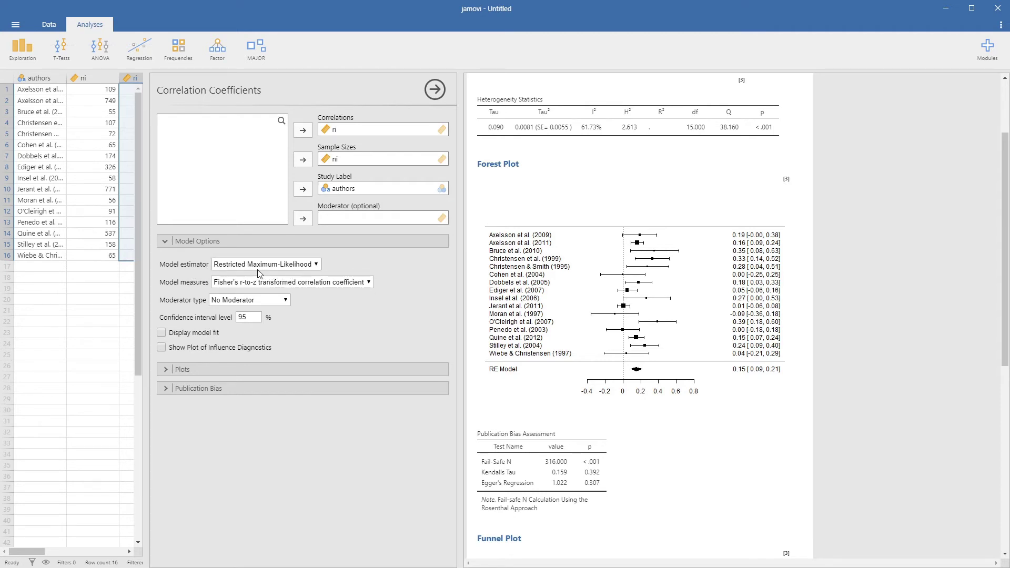
click(315, 264)
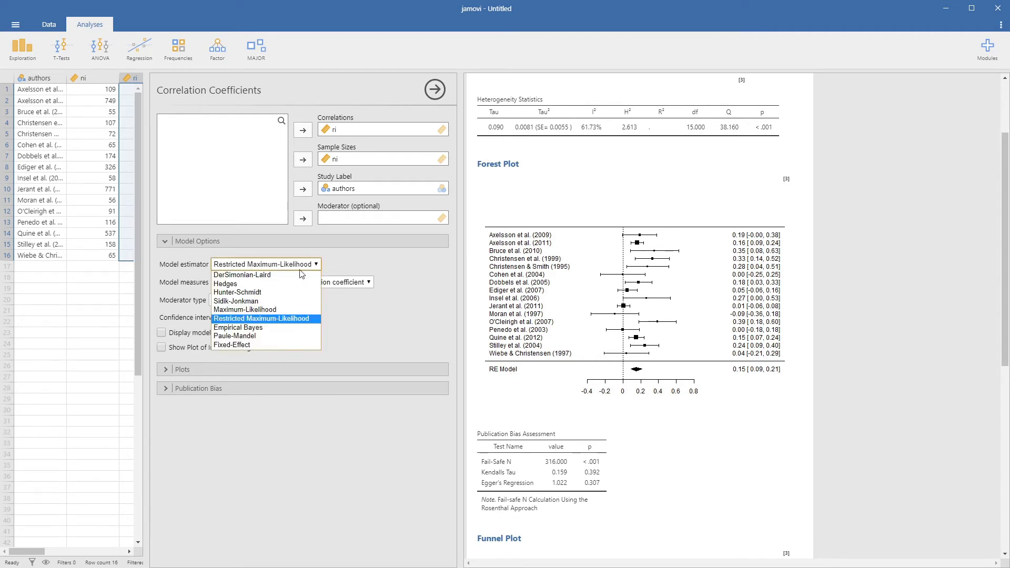
click(270, 320)
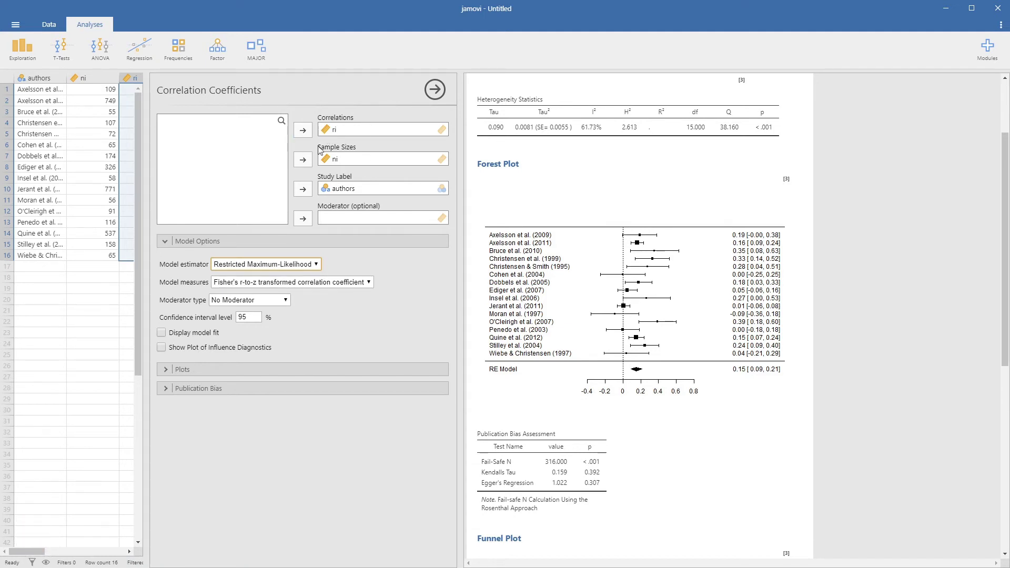
click(262, 284)
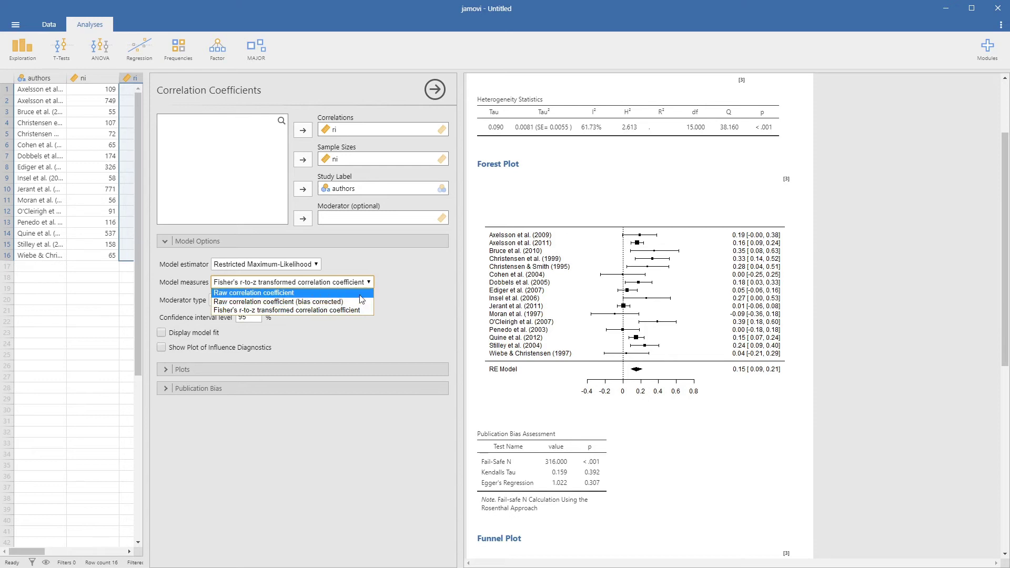
click(412, 288)
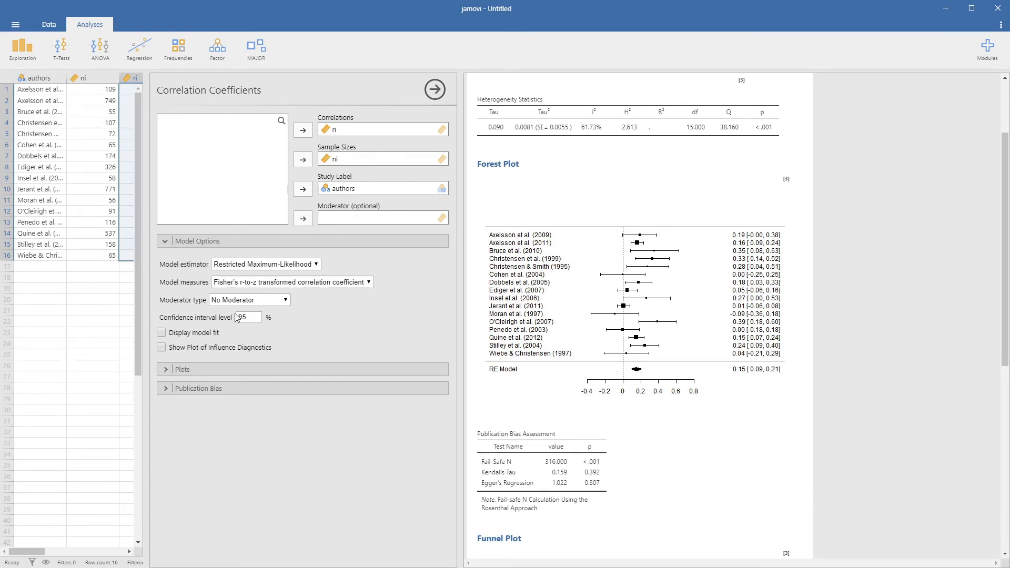
click(251, 316)
scroll(686, 179, up, 2)
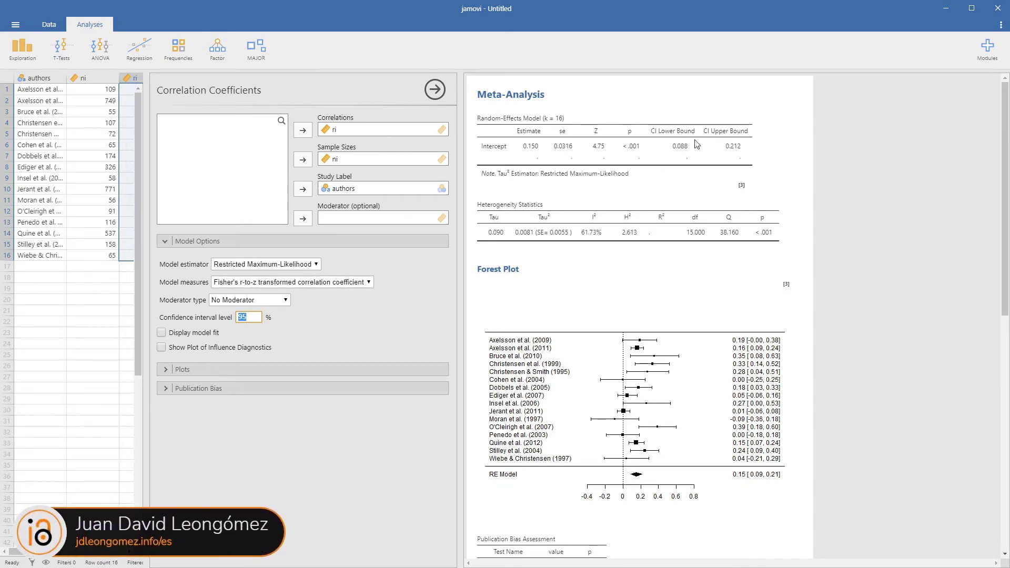
Display the model fit statistics and add model fitting weights to the forest plot after previewing its prediction interval.
click(160, 332)
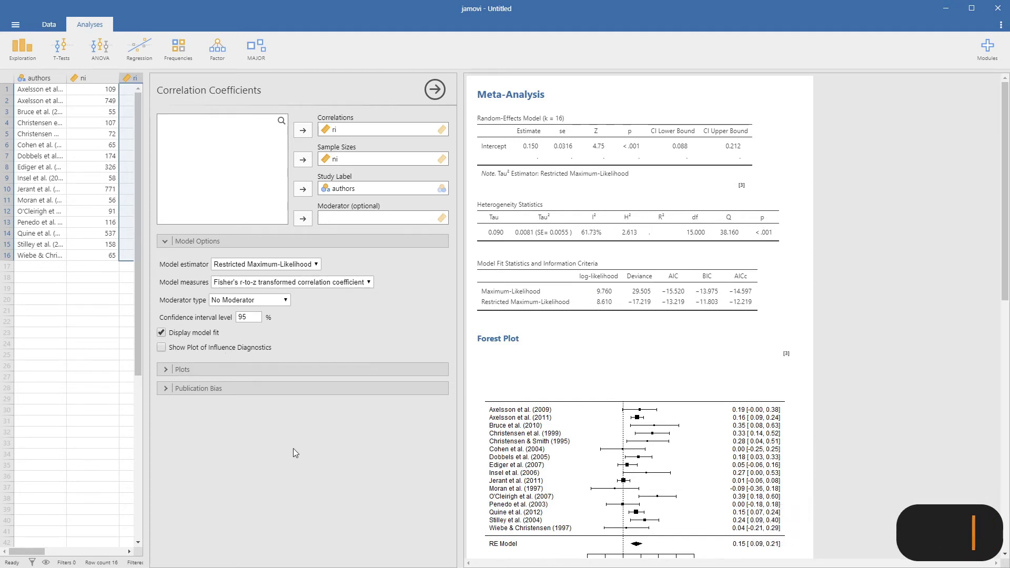
click(163, 368)
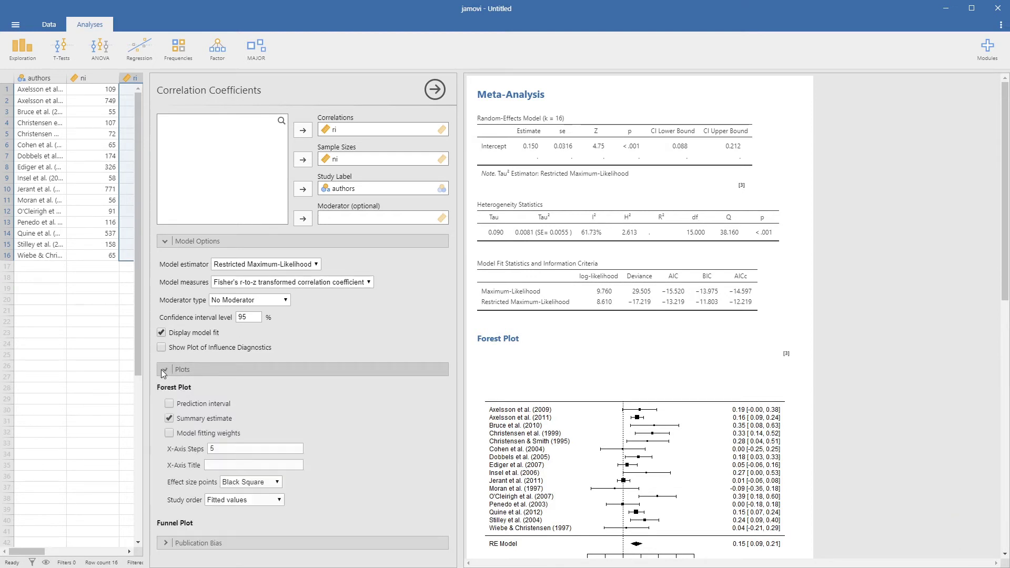
scroll(410, 426, down, 1)
scroll(526, 400, down, 5)
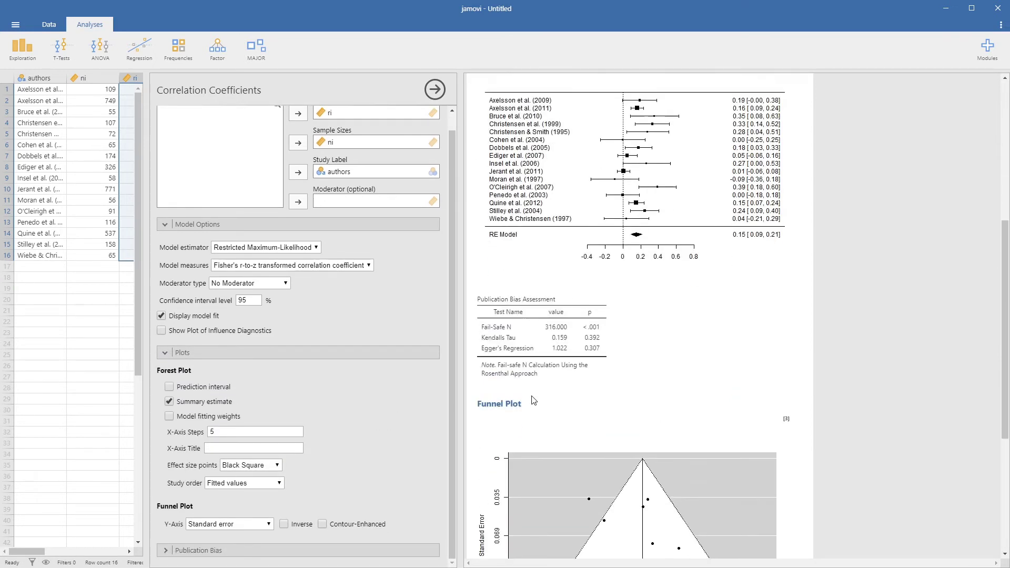
scroll(526, 273, up, 2)
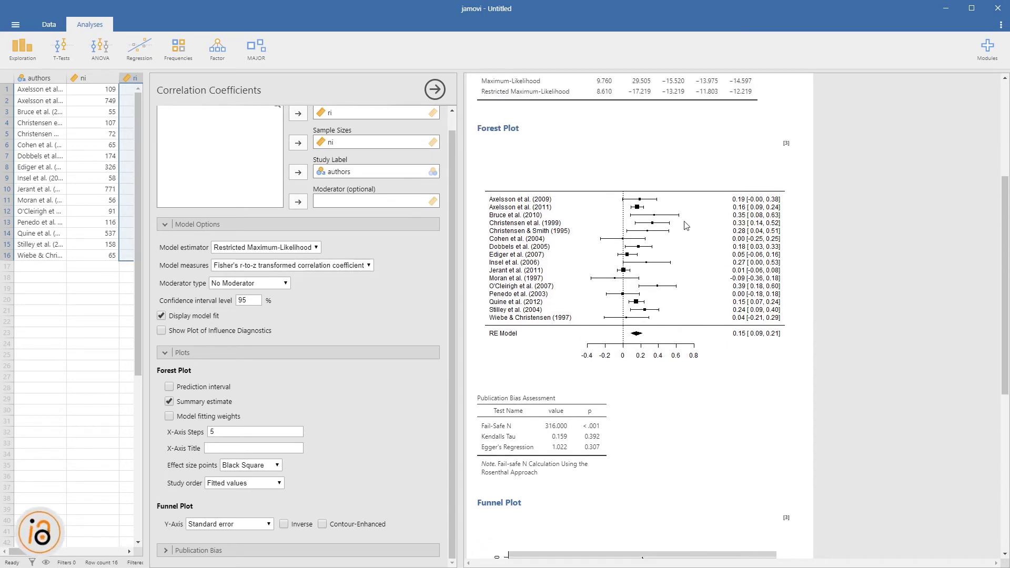
click(169, 387)
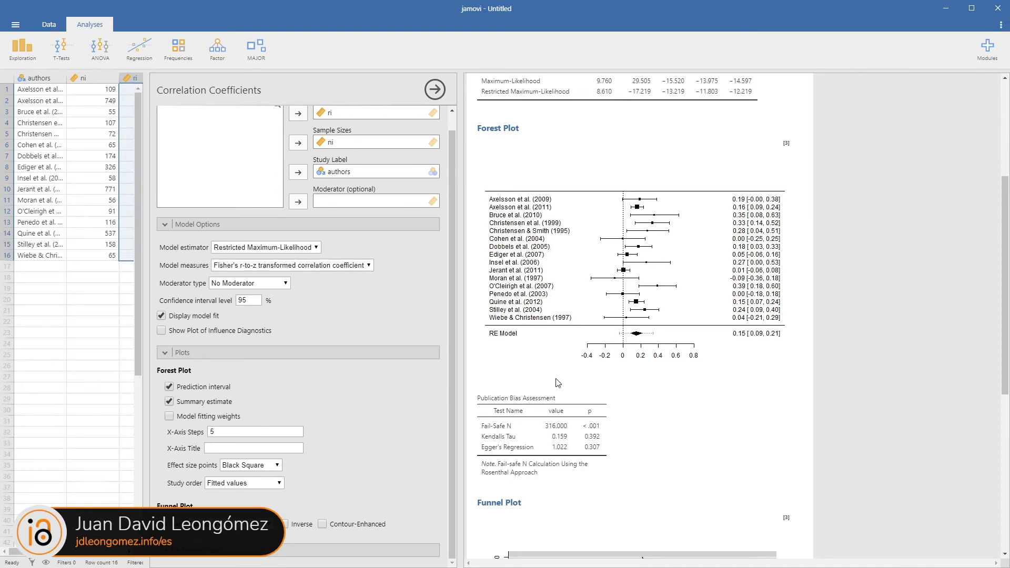
click(169, 387)
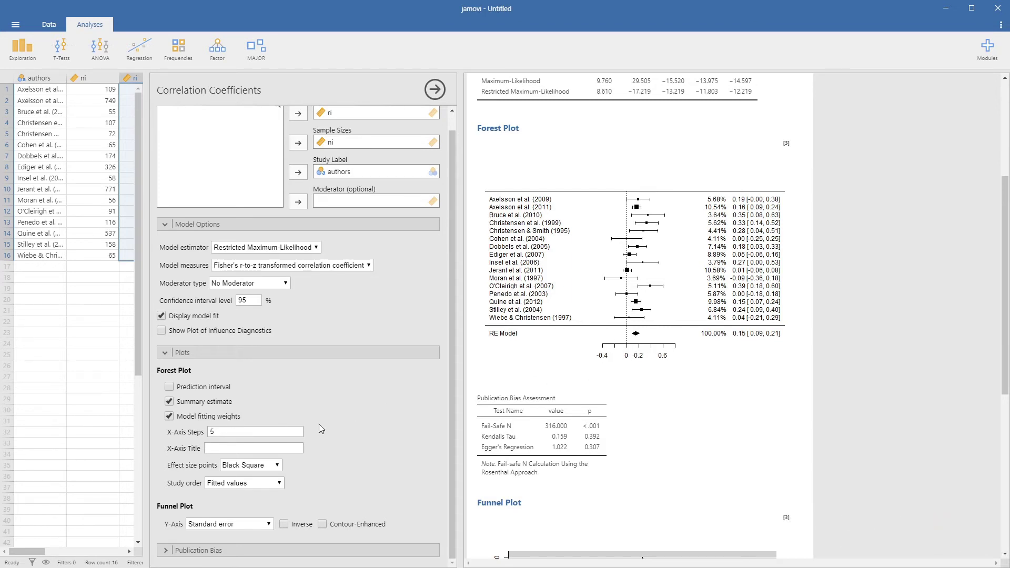
Set the forest plot's X-axis steps to 10 and its X-axis title to "Coeficiente de Correlación".
click(217, 432)
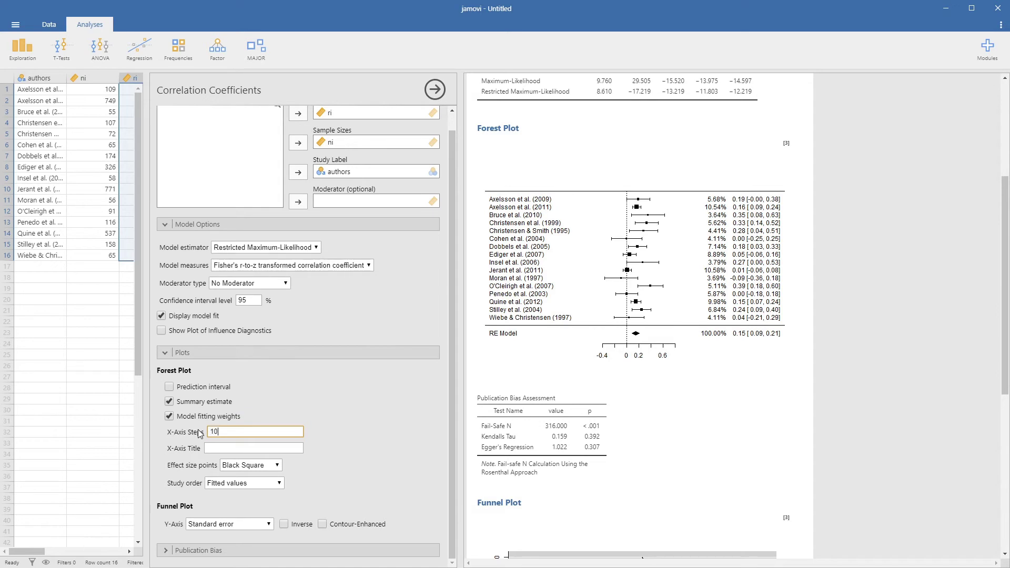
click(247, 450)
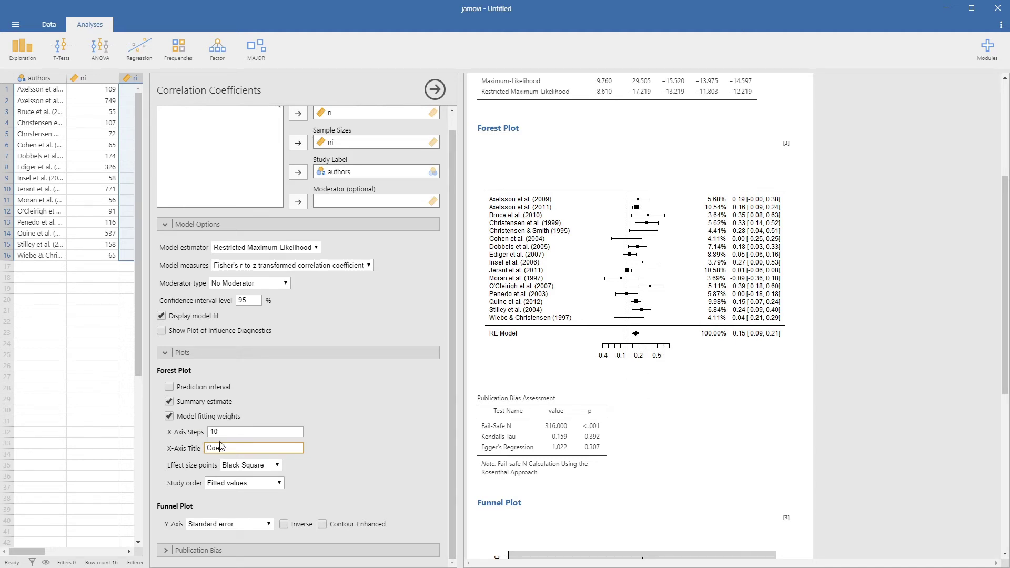
text(ficiente )
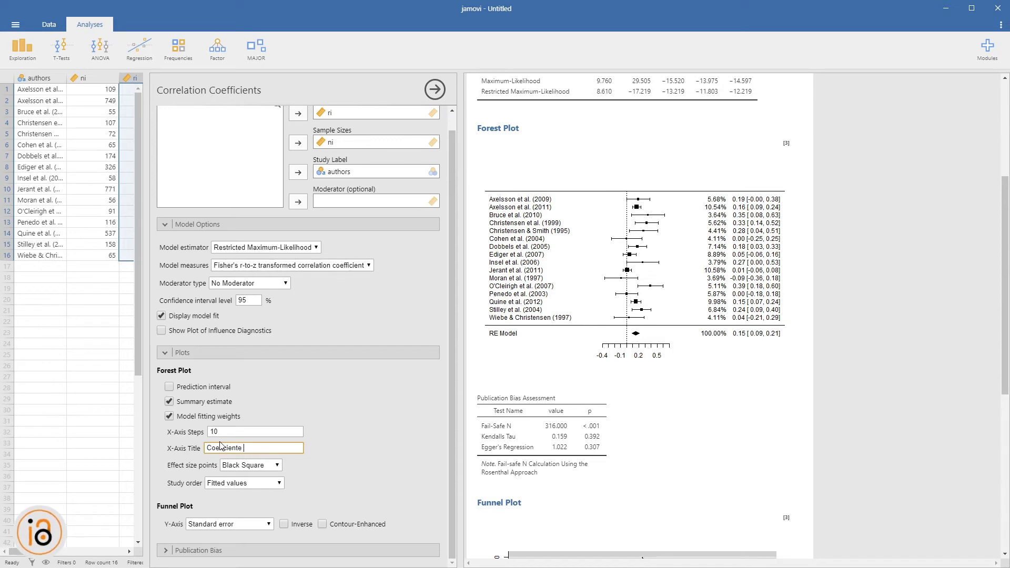
text(de Corr)
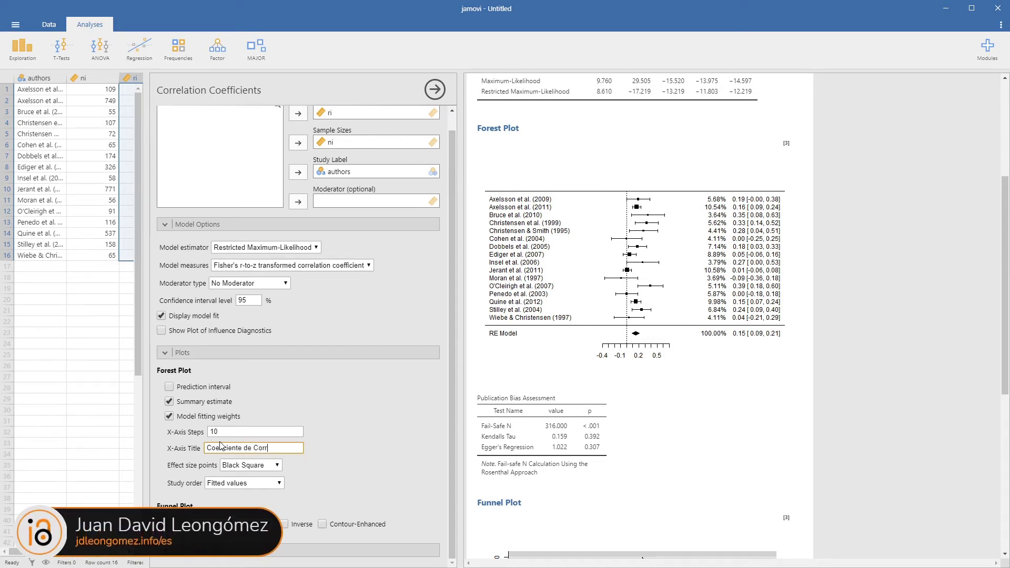
text(elación)
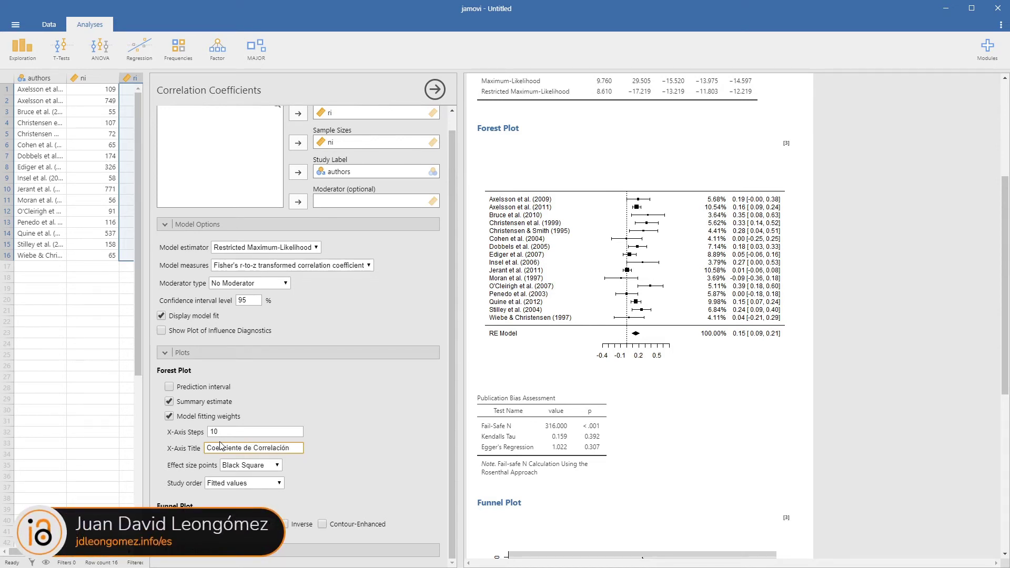
click(257, 431)
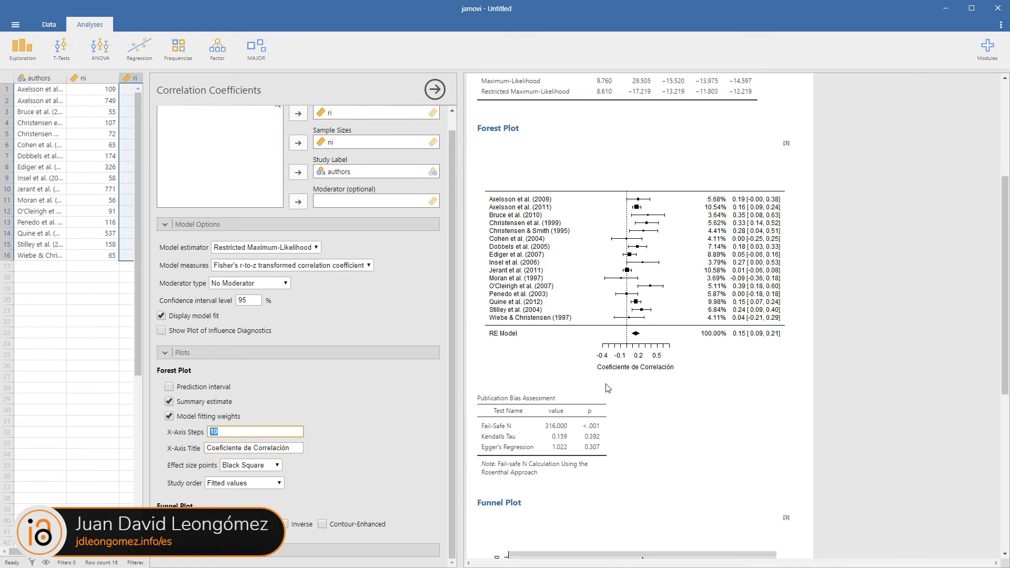
click(265, 475)
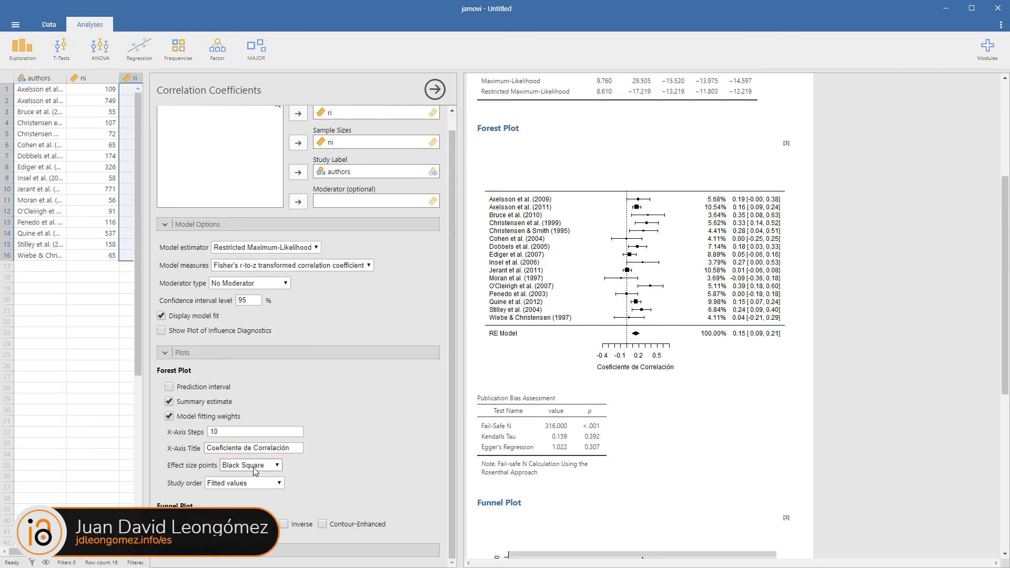
Try Black Circle for the forest plot's effect size points and restore Black Square.
click(255, 466)
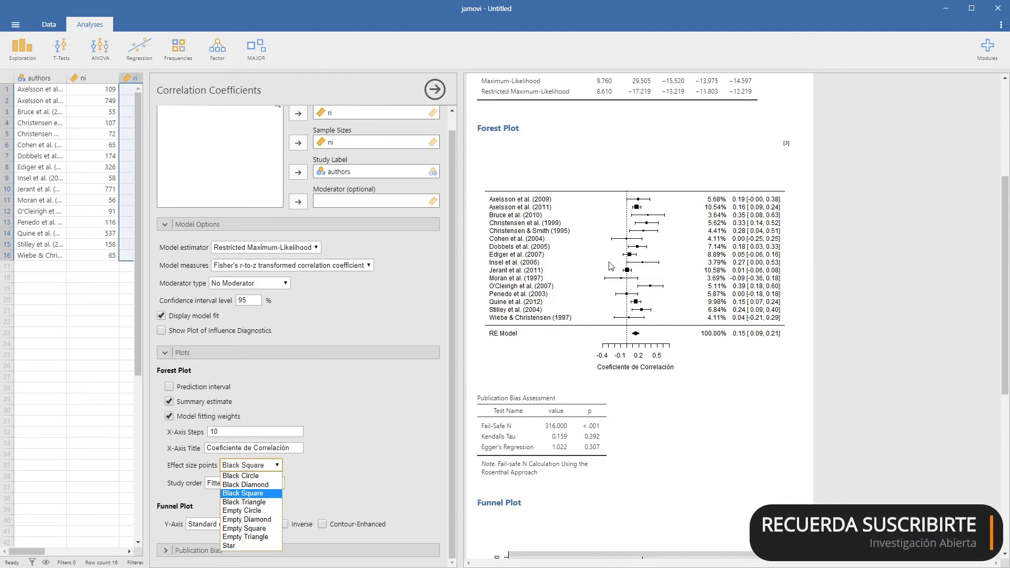
click(242, 476)
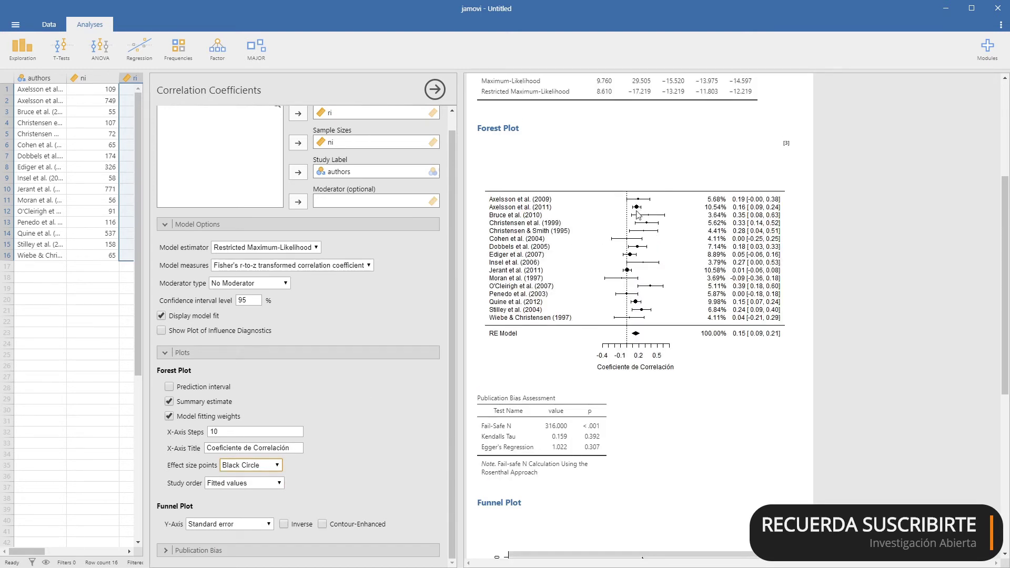
click(267, 465)
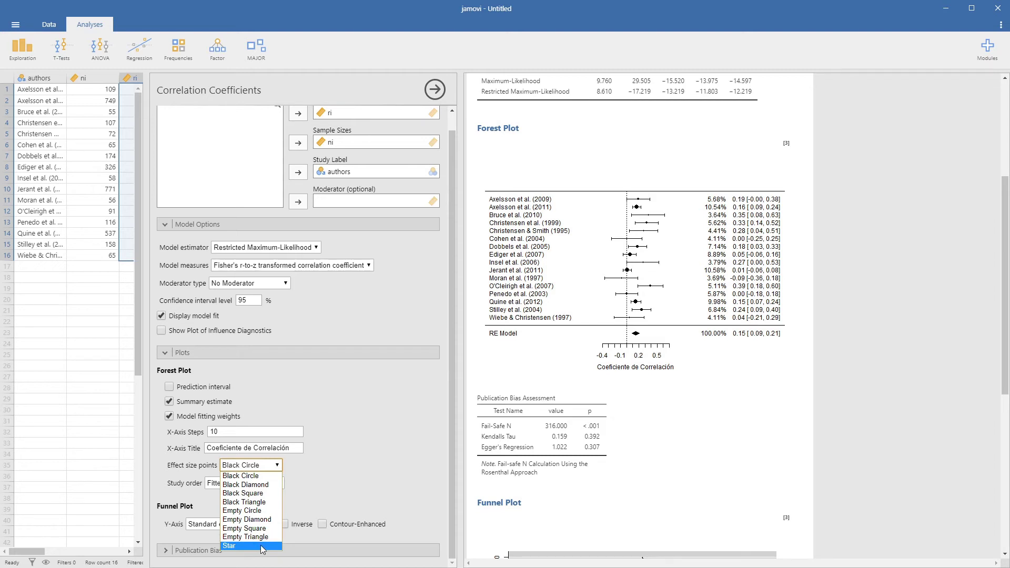
click(258, 496)
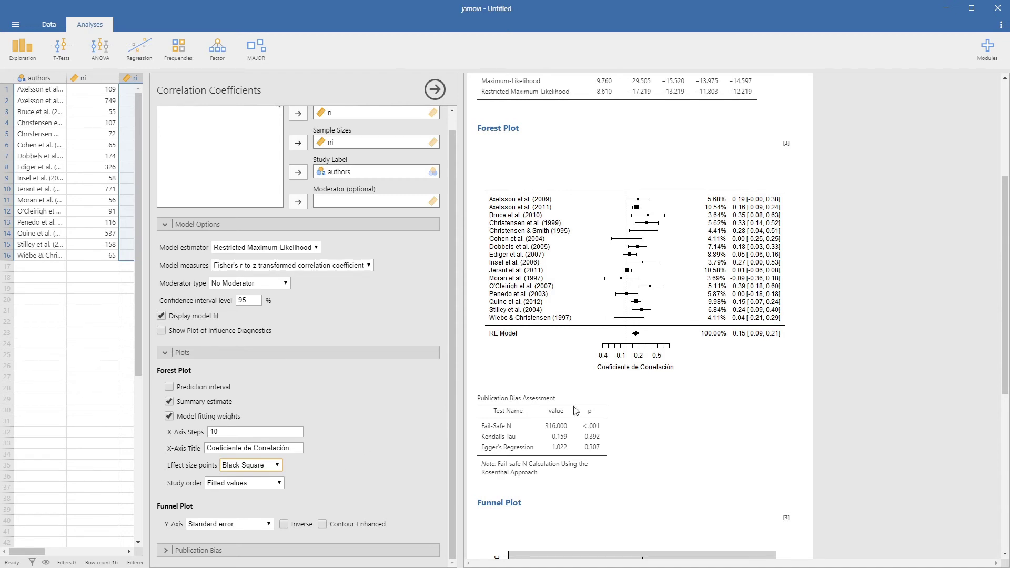
Try sample size, square root sample size and sampling variance as the funnel plot's Y-axis, and return it to Standard error.
scroll(639, 254, down, 6)
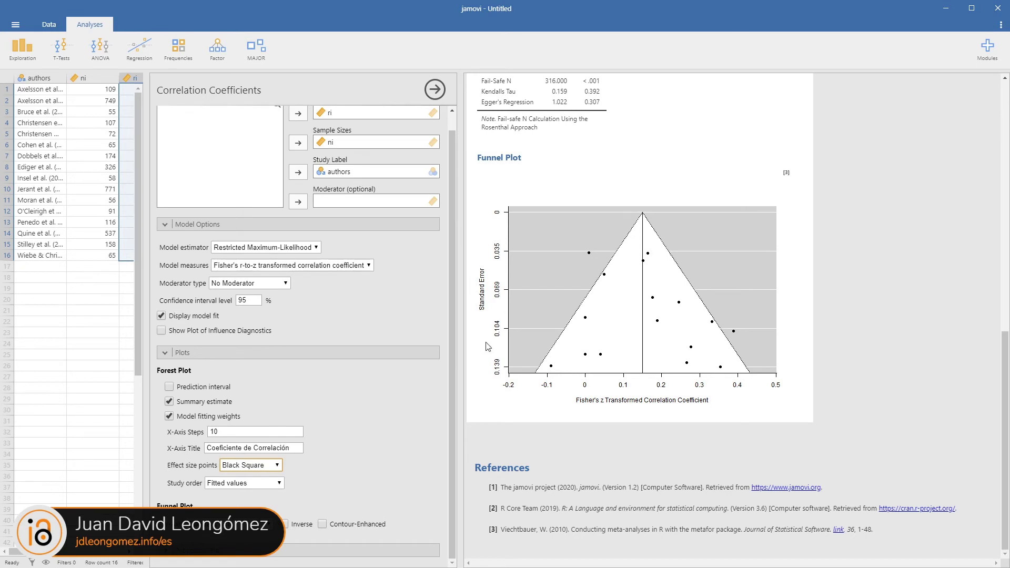
click(266, 525)
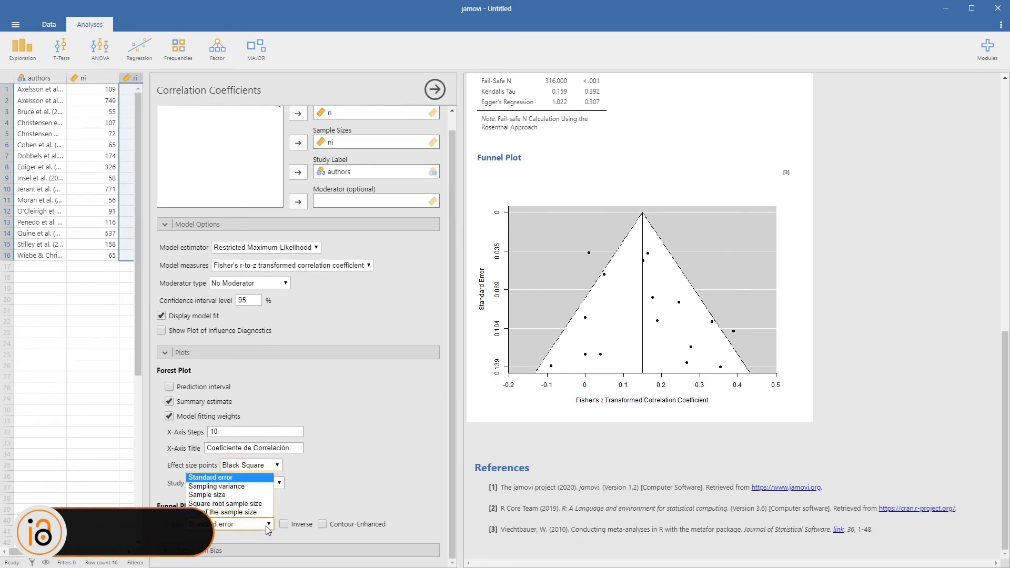
click(240, 493)
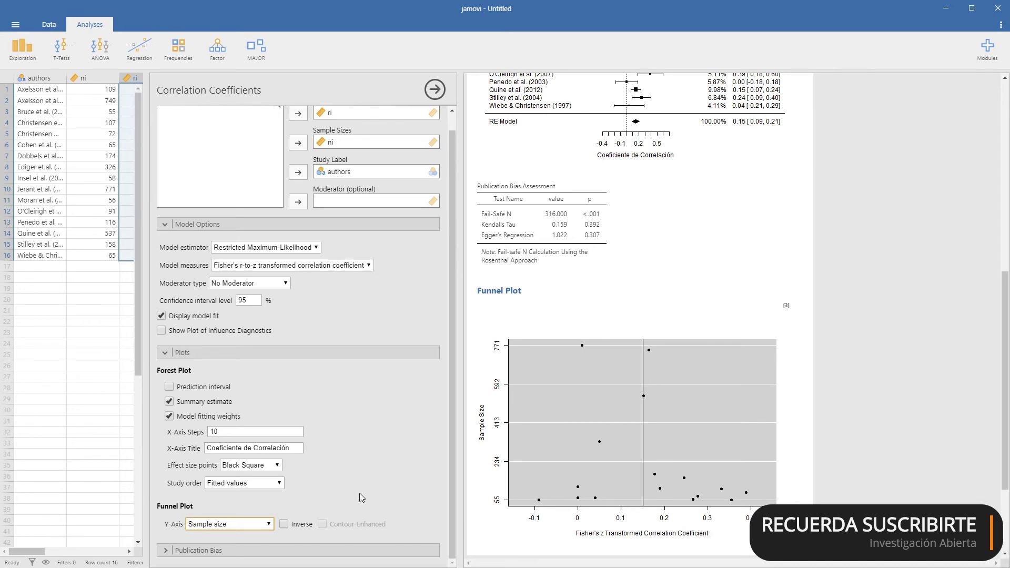
click(268, 526)
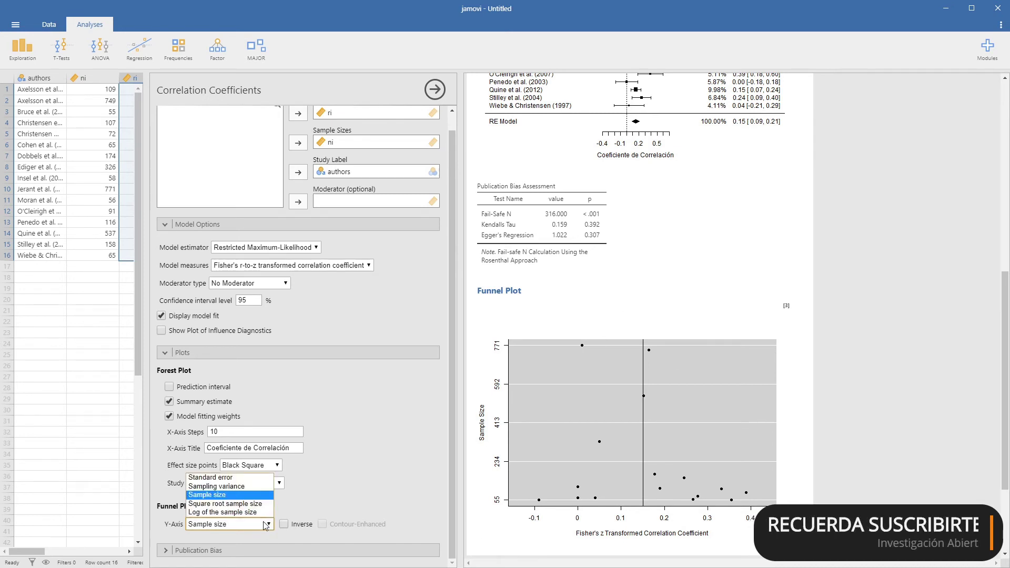
click(245, 503)
click(245, 524)
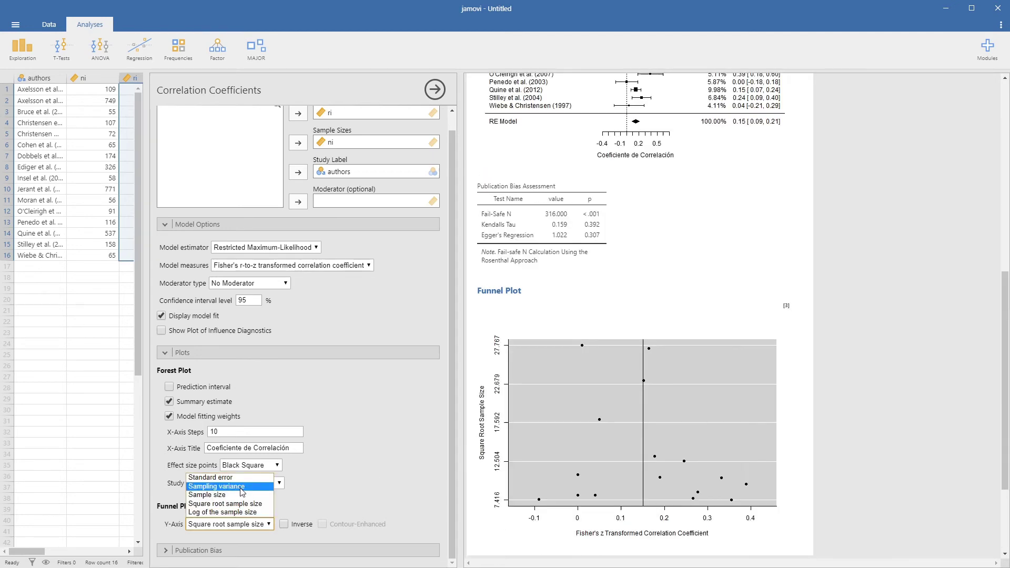
click(248, 486)
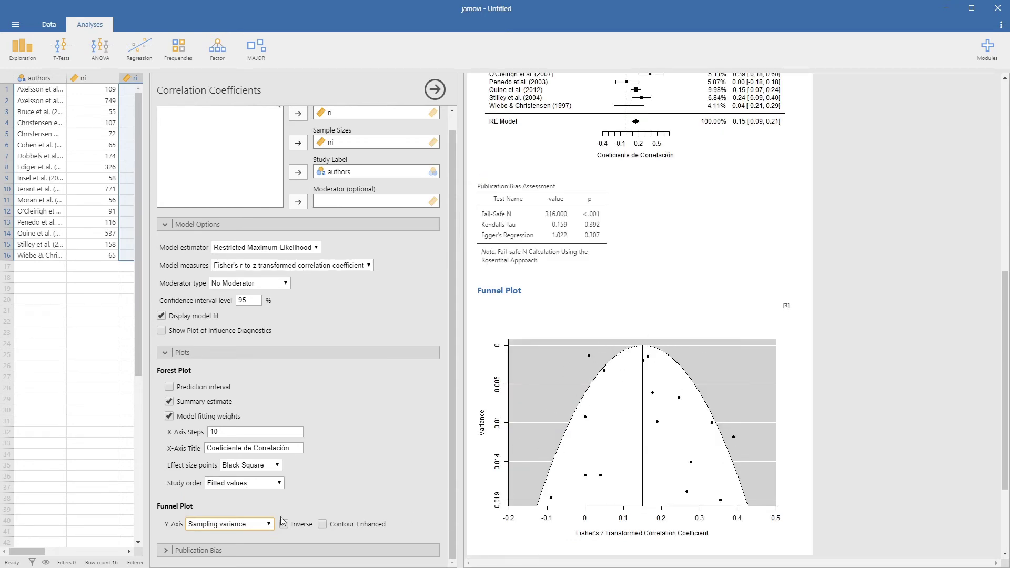
click(264, 526)
click(231, 478)
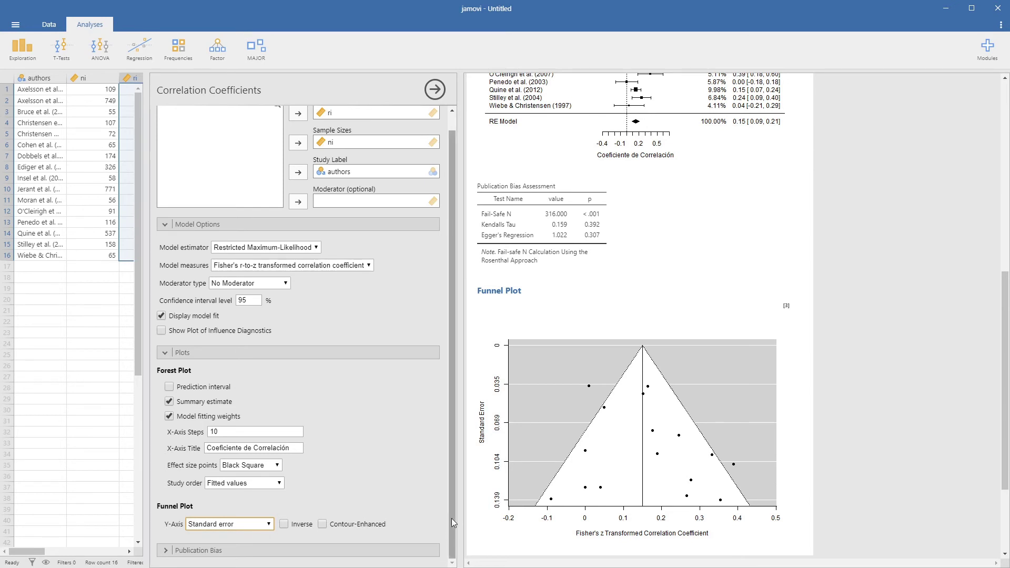
Preview the funnel plot with the inverse Y-axis, turn that off, and make the plot contour-enhanced.
click(284, 524)
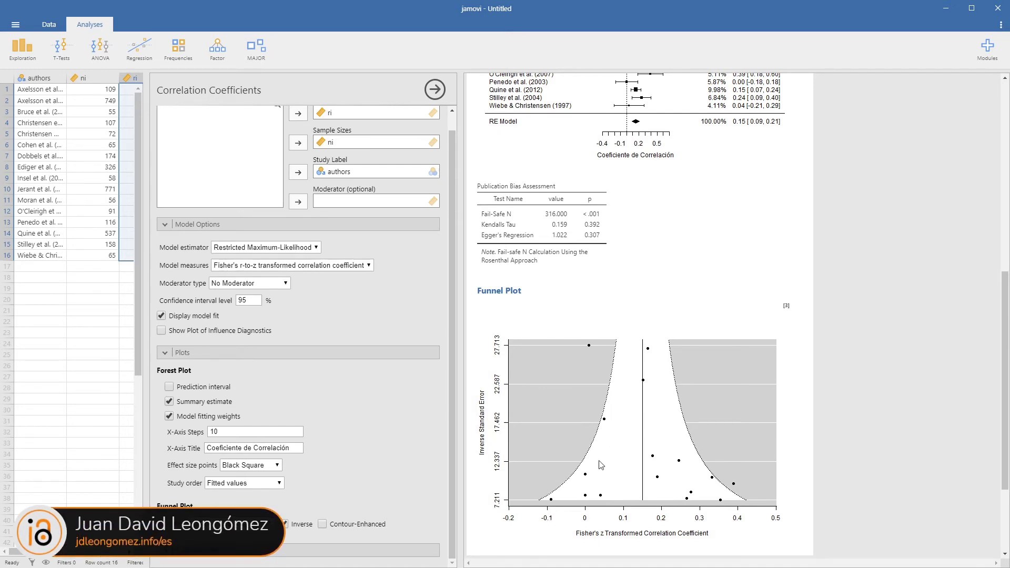
click(284, 523)
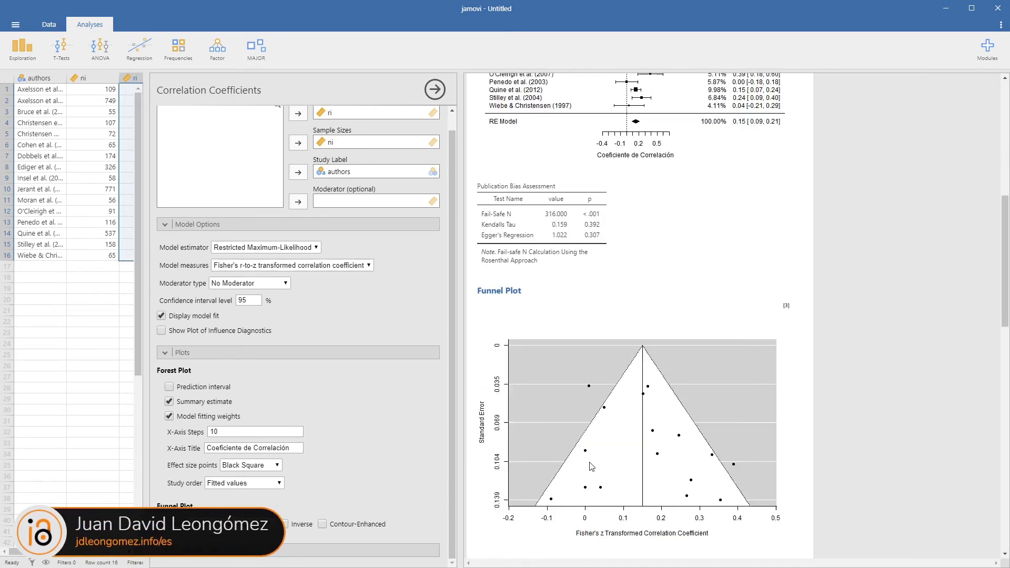
click(321, 524)
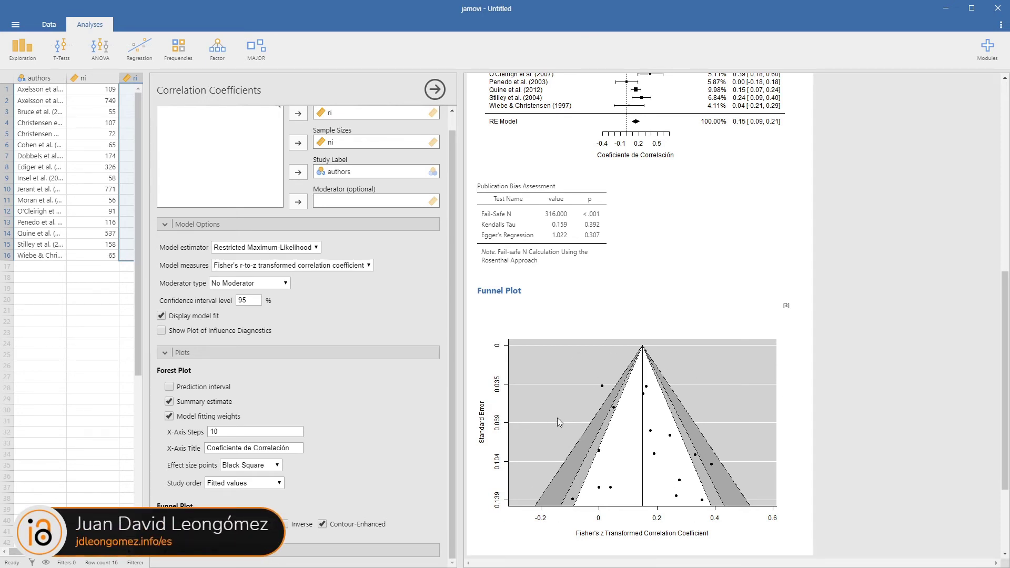
Review the available Fail-Safe N methods for the publication bias assessment and set the method to Orwin.
scroll(557, 418, down, 1)
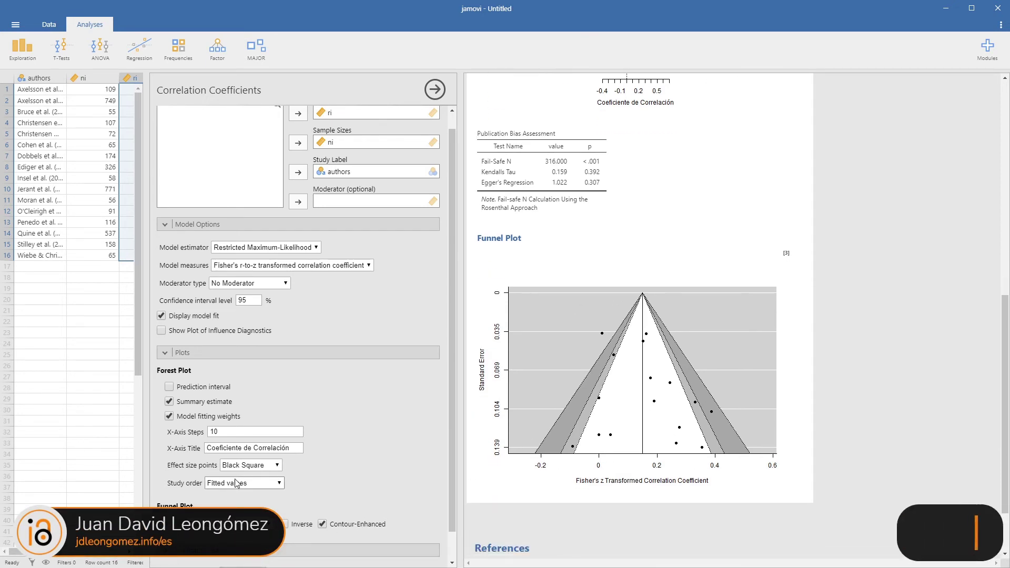
scroll(315, 463, down, 1)
scroll(588, 430, up, 2)
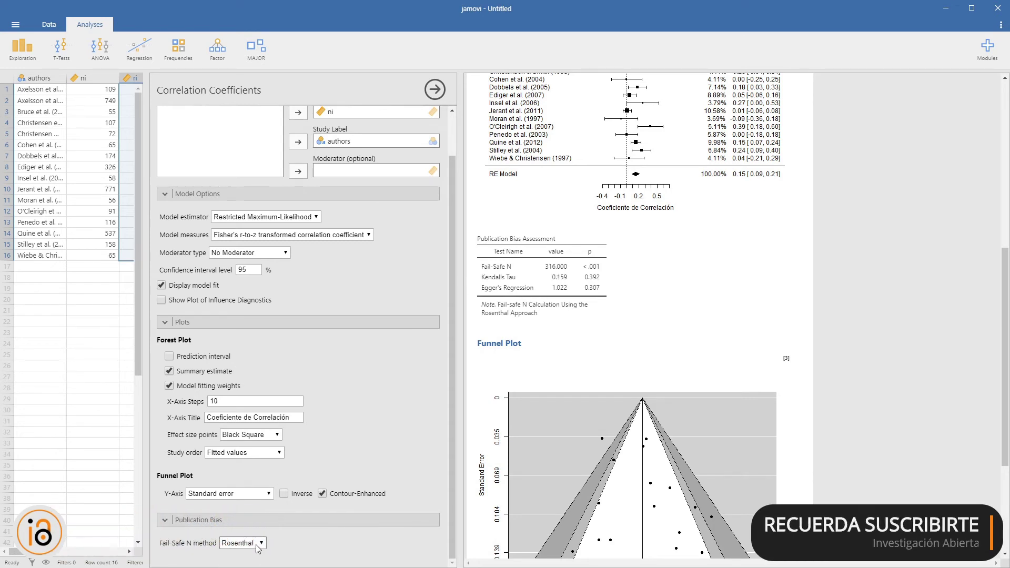
click(258, 547)
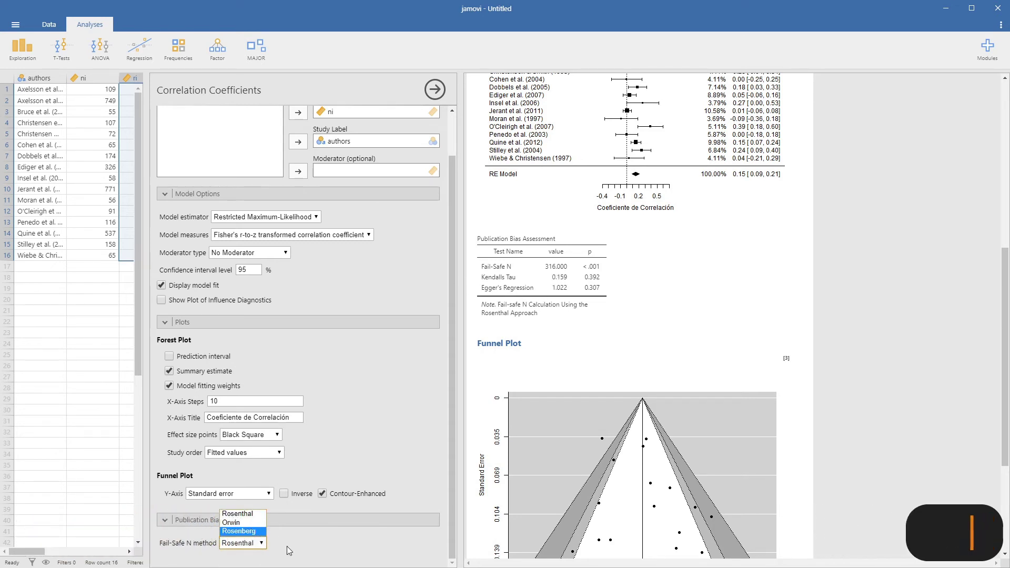
click(238, 514)
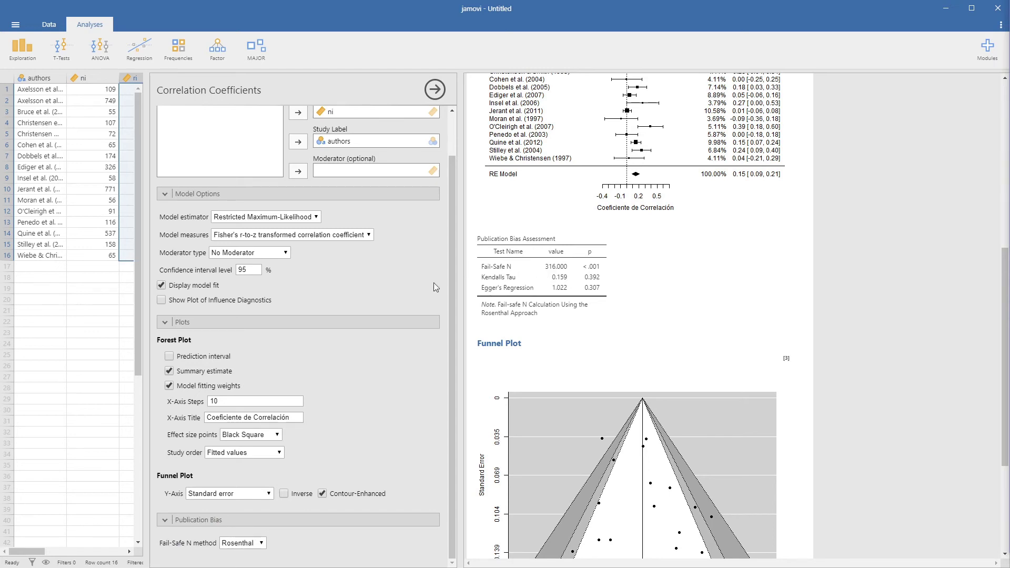
click(253, 543)
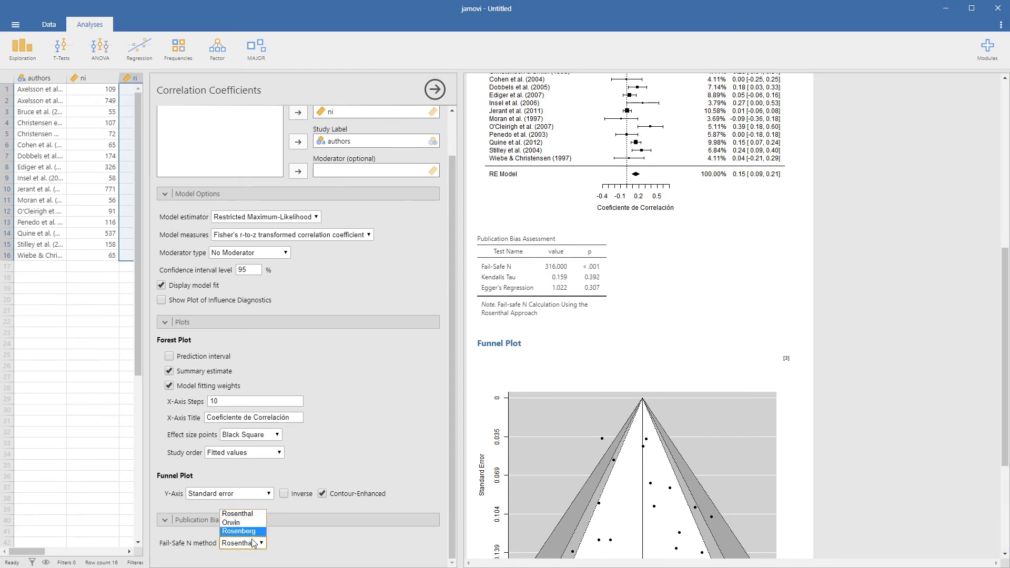
click(289, 549)
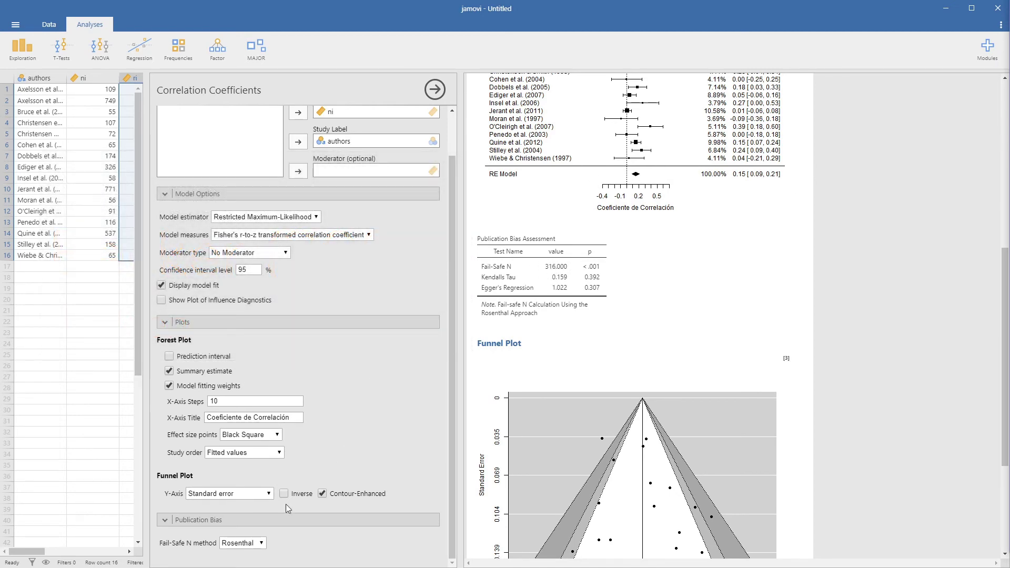
click(258, 543)
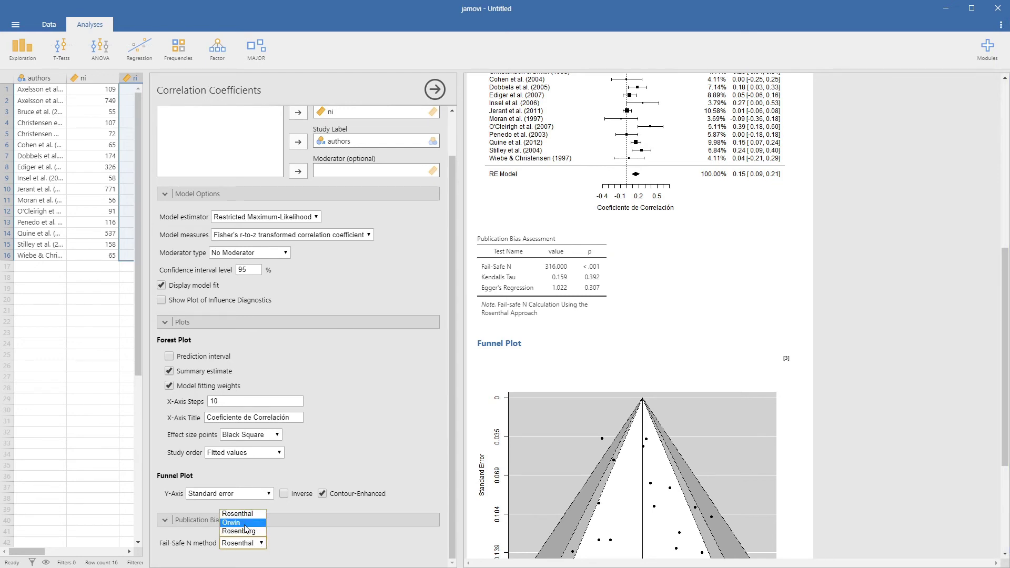
click(245, 525)
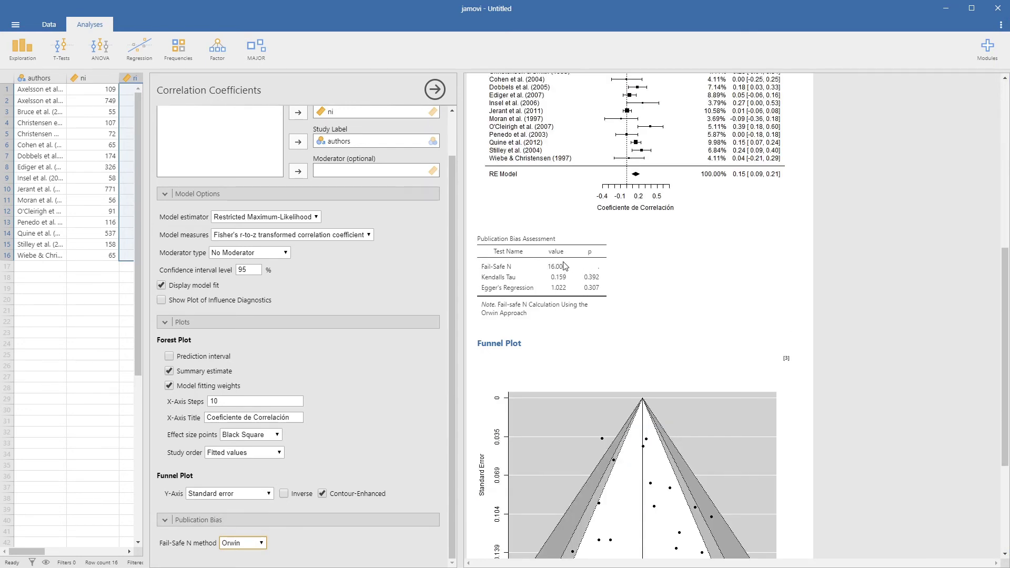
Try the Rosenberg Fail-Safe N method for the publication bias assessment, and set the method to Rosenthal.
click(253, 545)
click(247, 532)
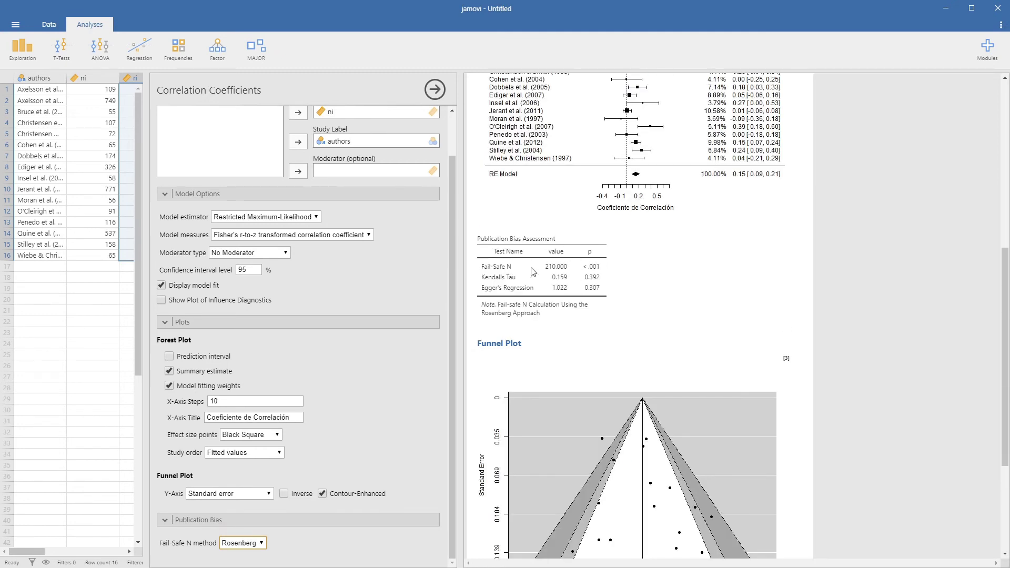
click(263, 544)
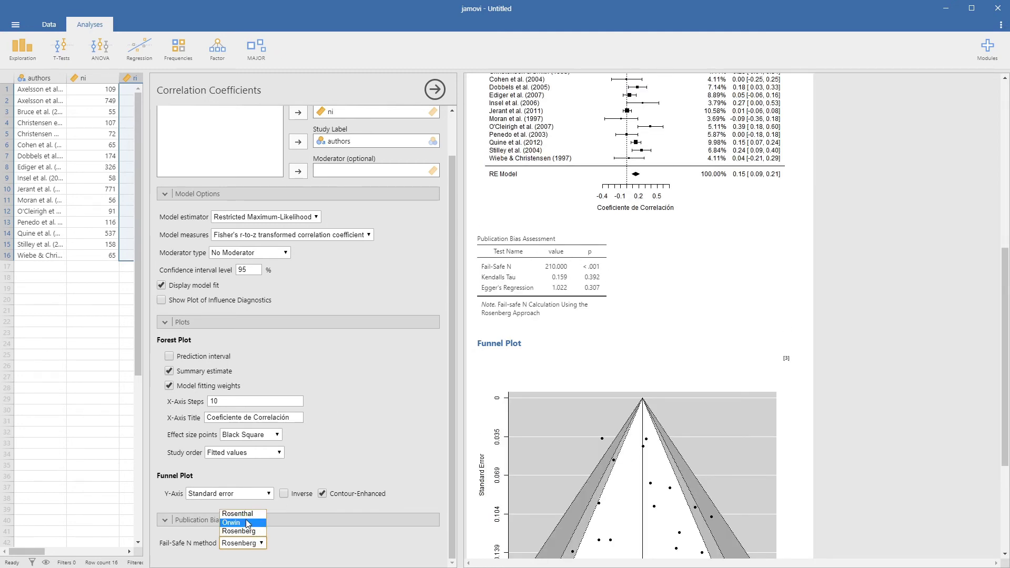
click(249, 517)
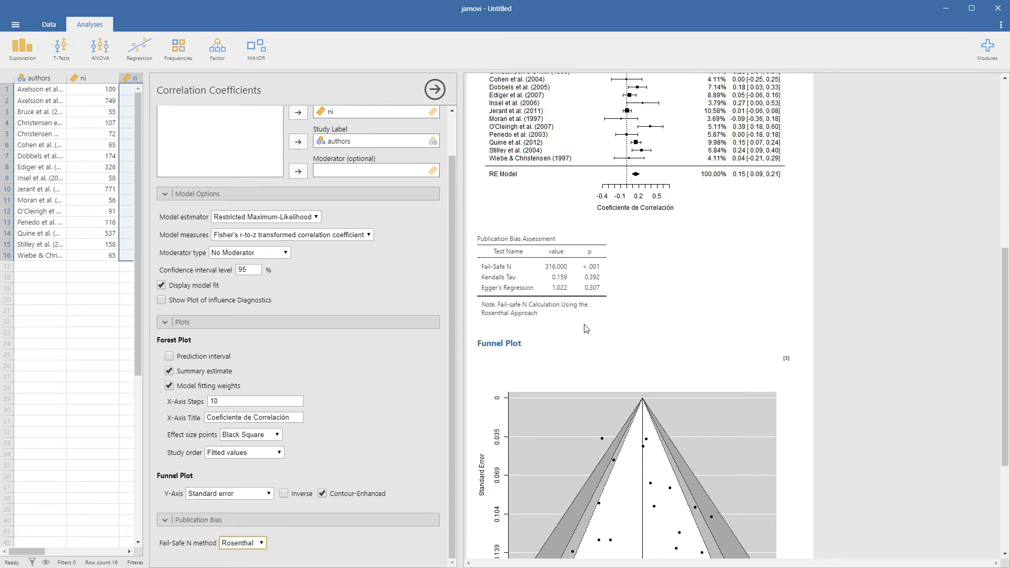
scroll(620, 403, down, 1)
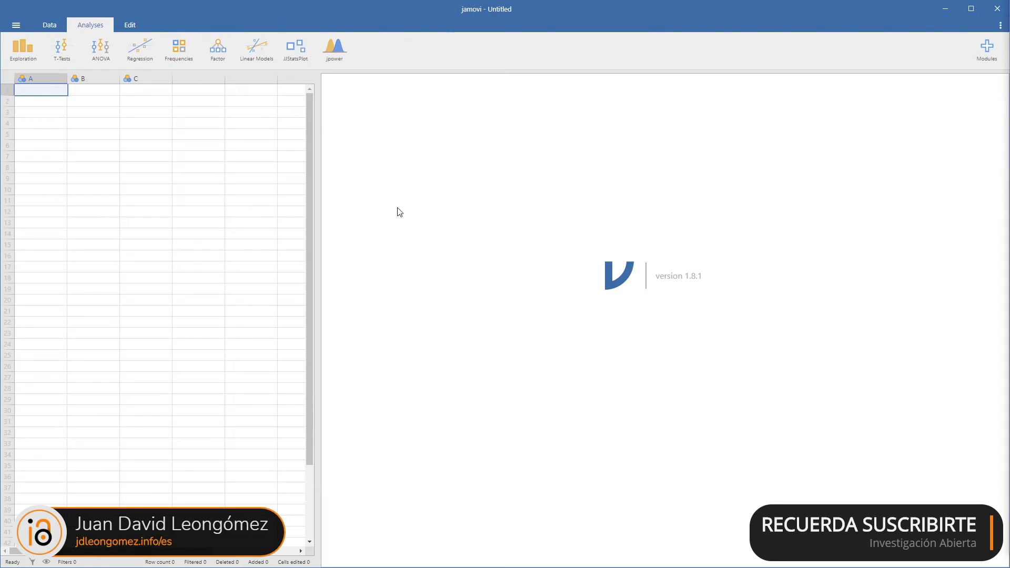
Widen the data area and update the MAJOR - Meta-Analysis for JAMOVI module to version 1.1.1 from the available modules.
drag(316, 234, 372, 229)
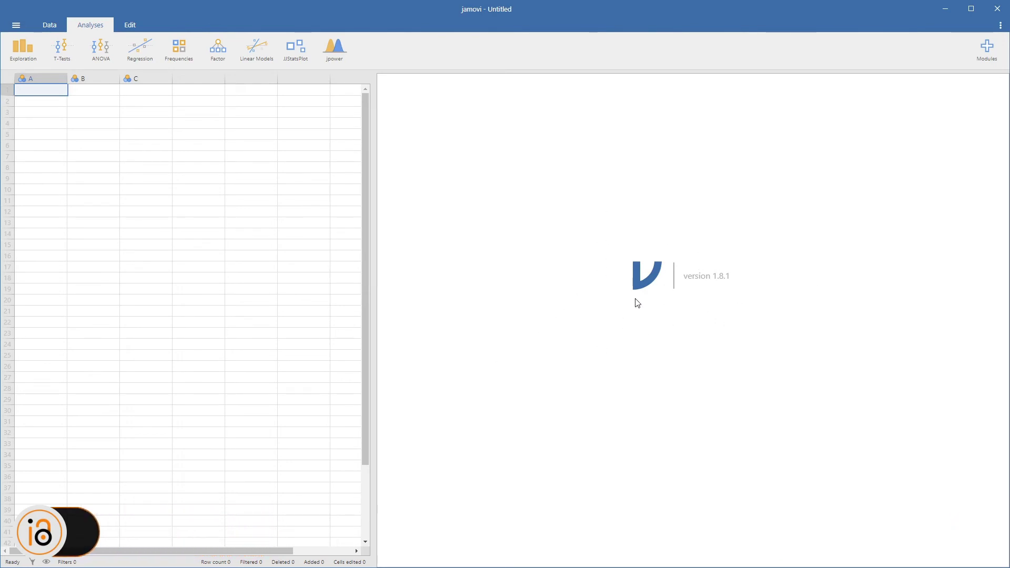
click(985, 56)
click(916, 80)
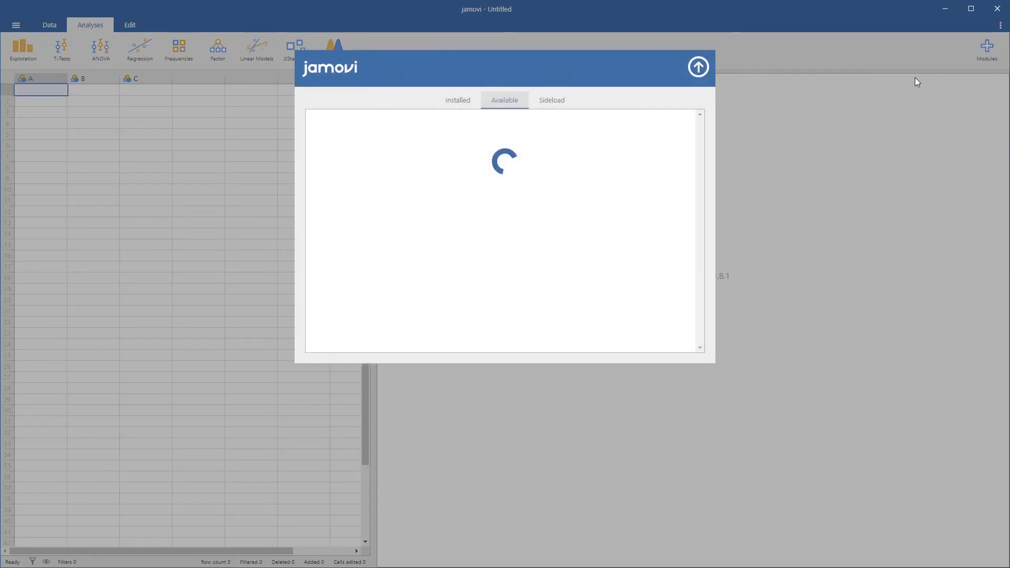
scroll(456, 181, down, 5)
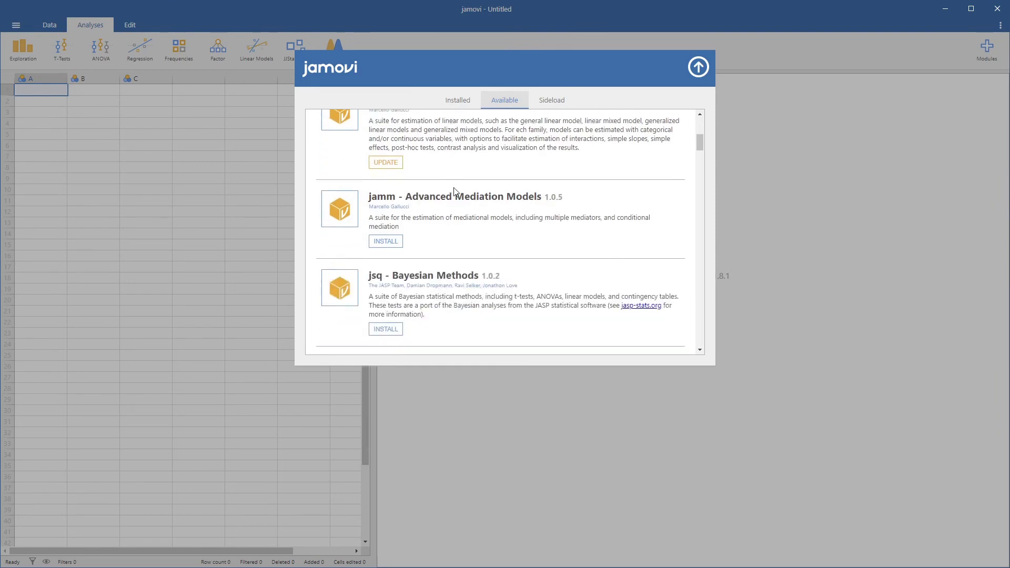
scroll(454, 192, down, 8)
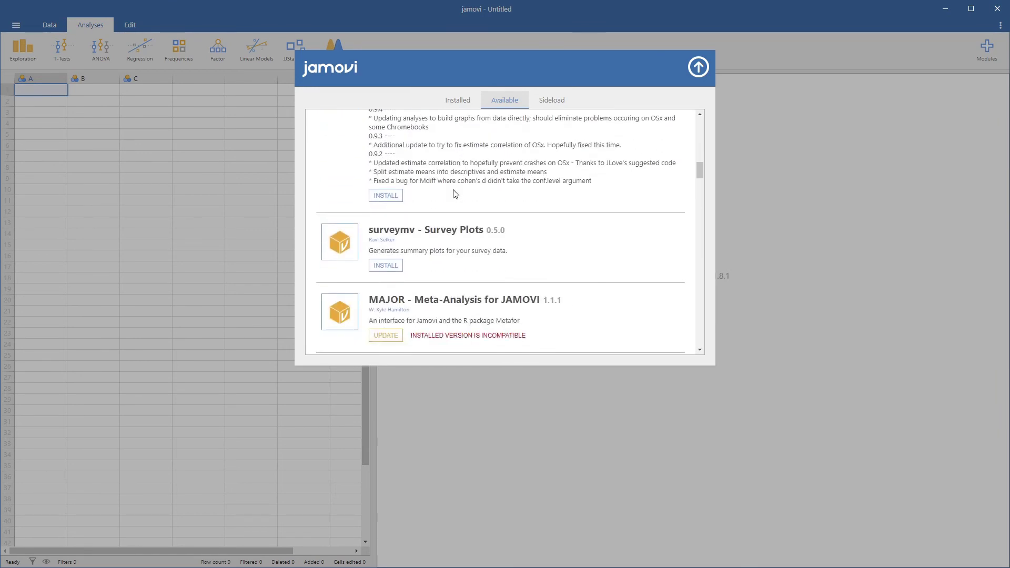
scroll(455, 195, down, 3)
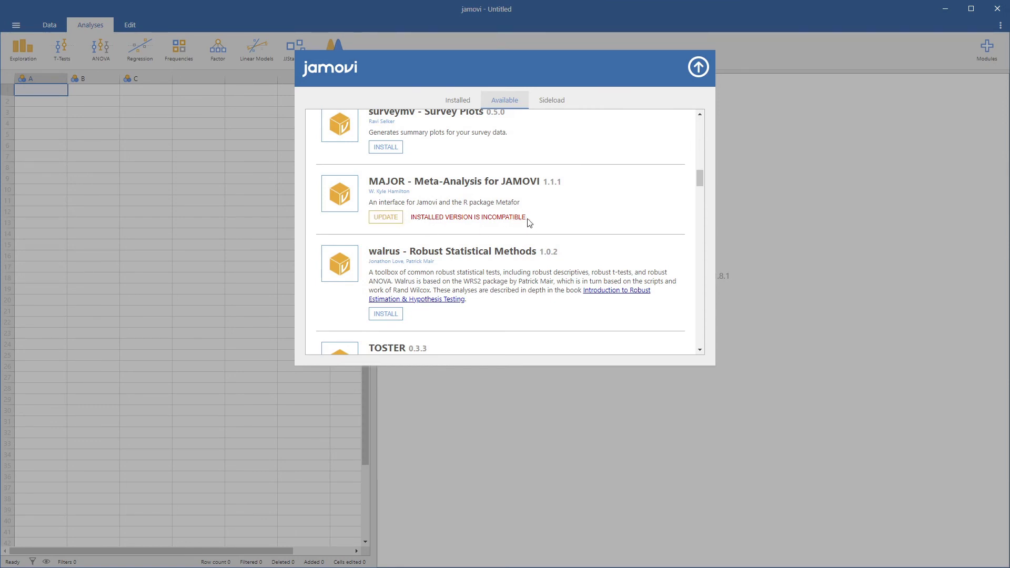
click(382, 217)
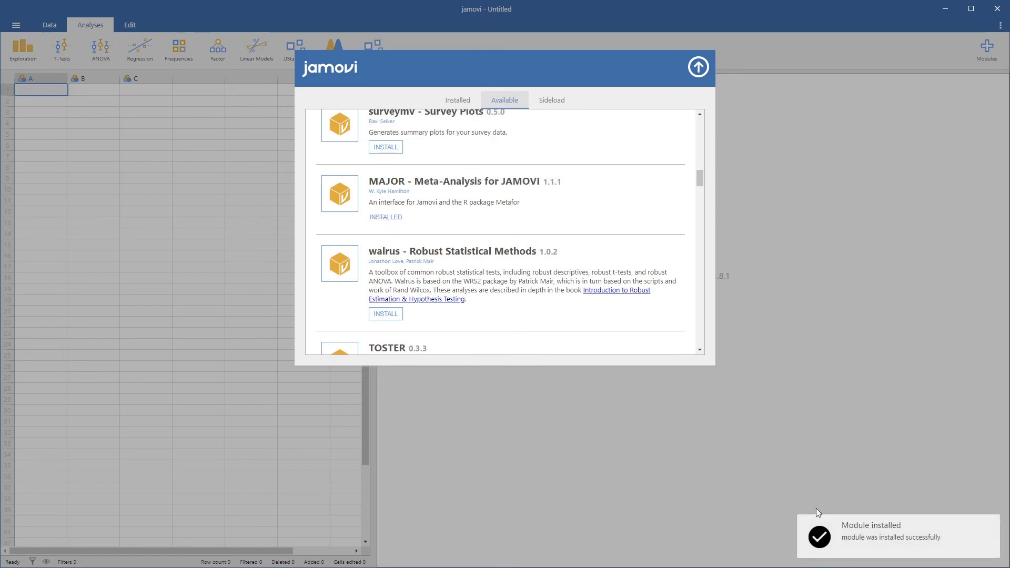
click(695, 70)
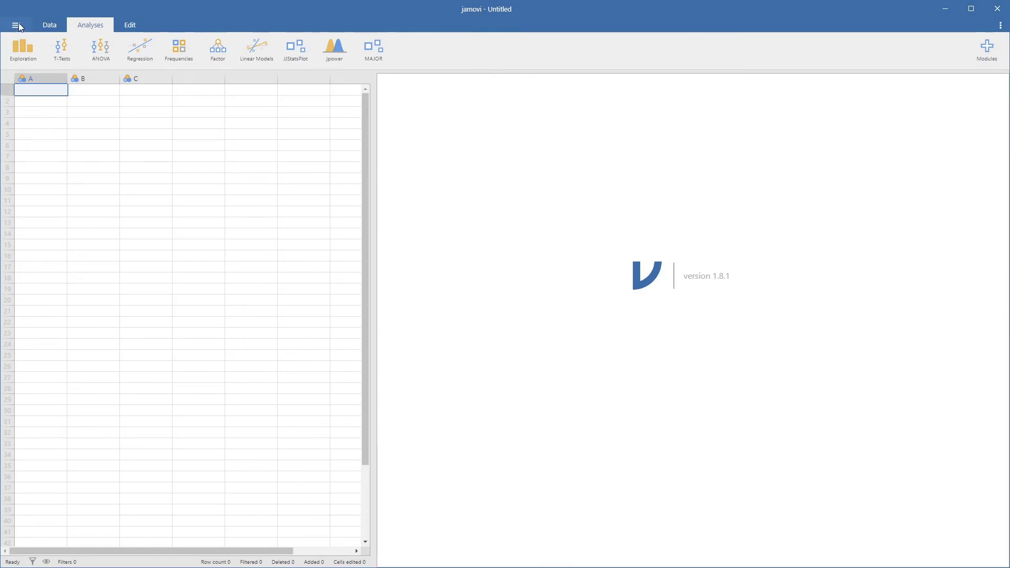
Import the data file normand1999.csv from the desktop into the empty data set.
click(16, 25)
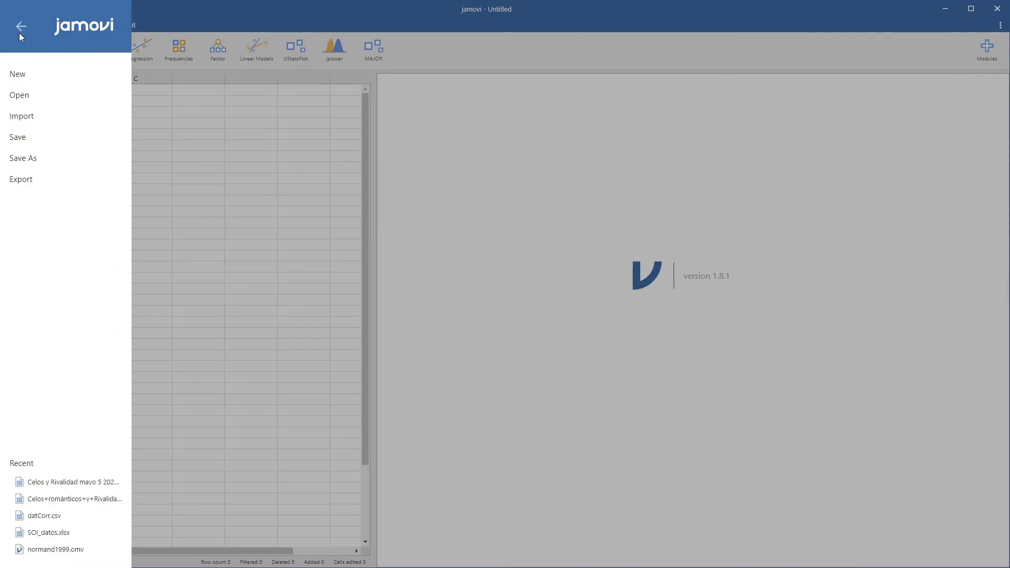
click(29, 122)
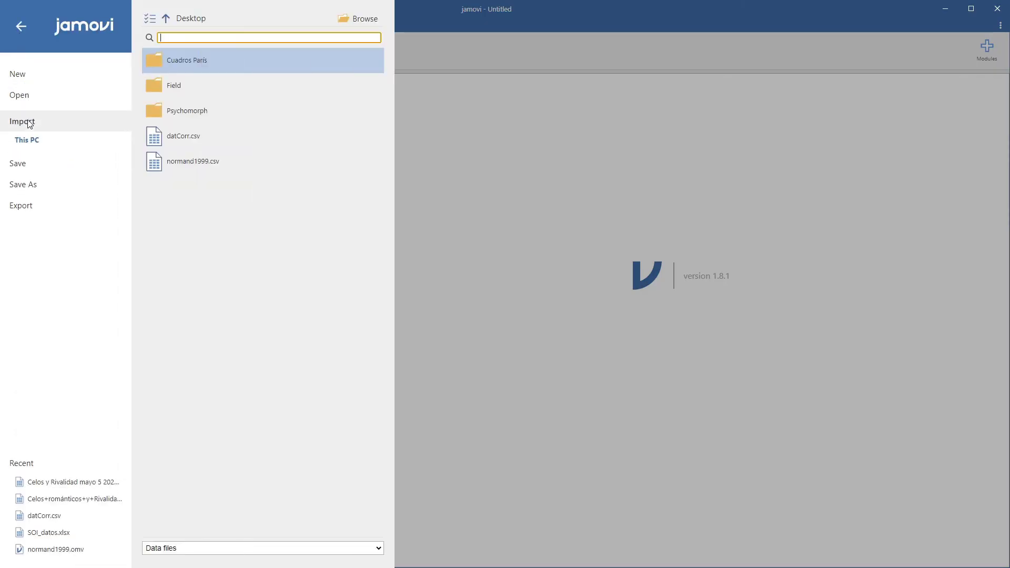
click(367, 20)
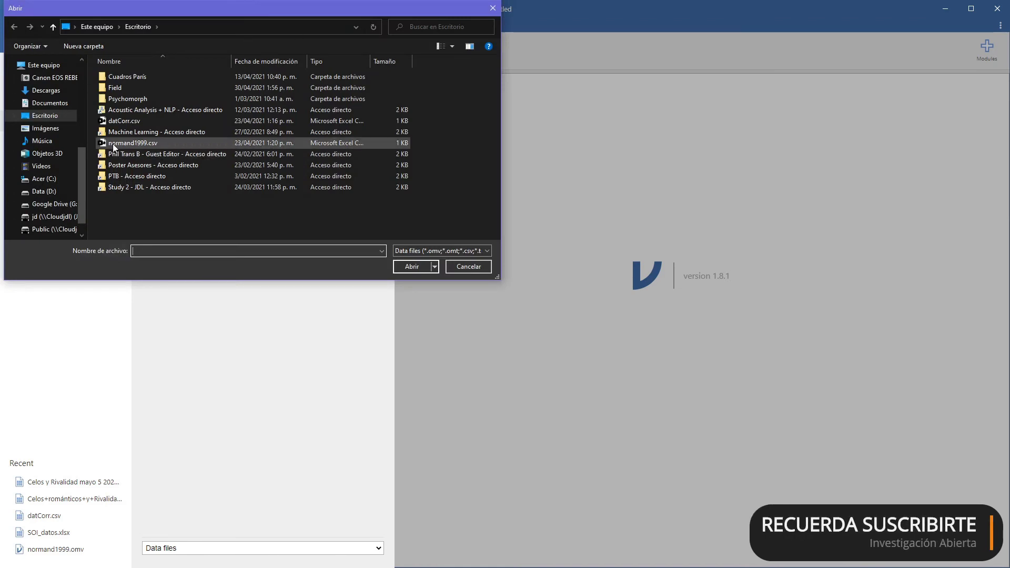
click(128, 144)
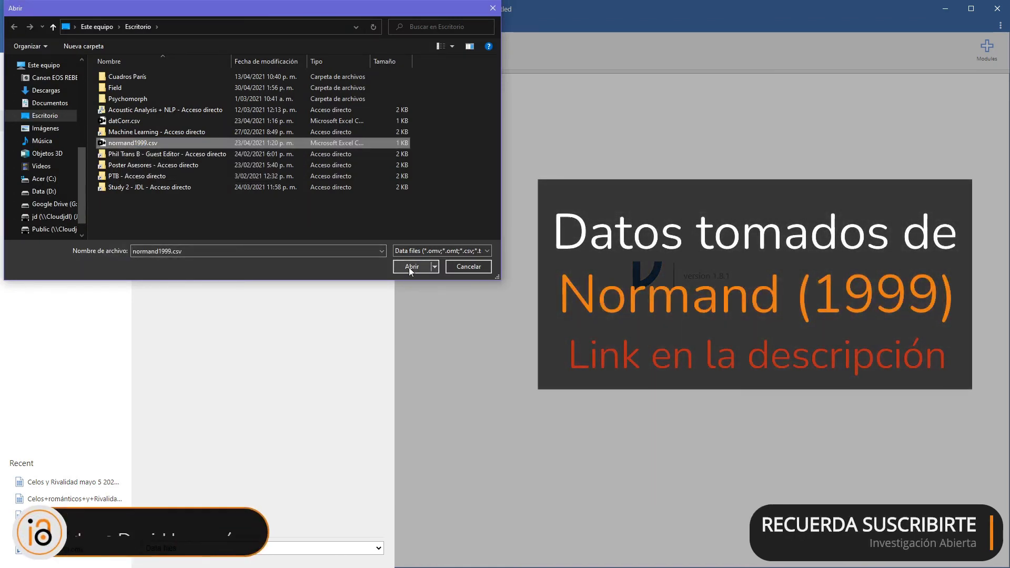
click(411, 268)
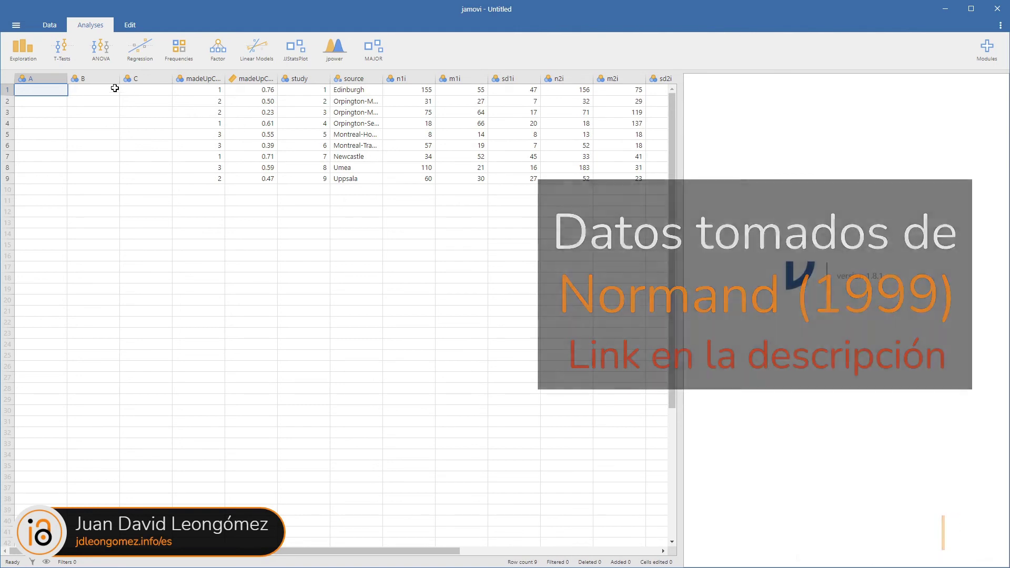
Delete the three empty columns A, B and C from the data set.
drag(42, 79, 150, 80)
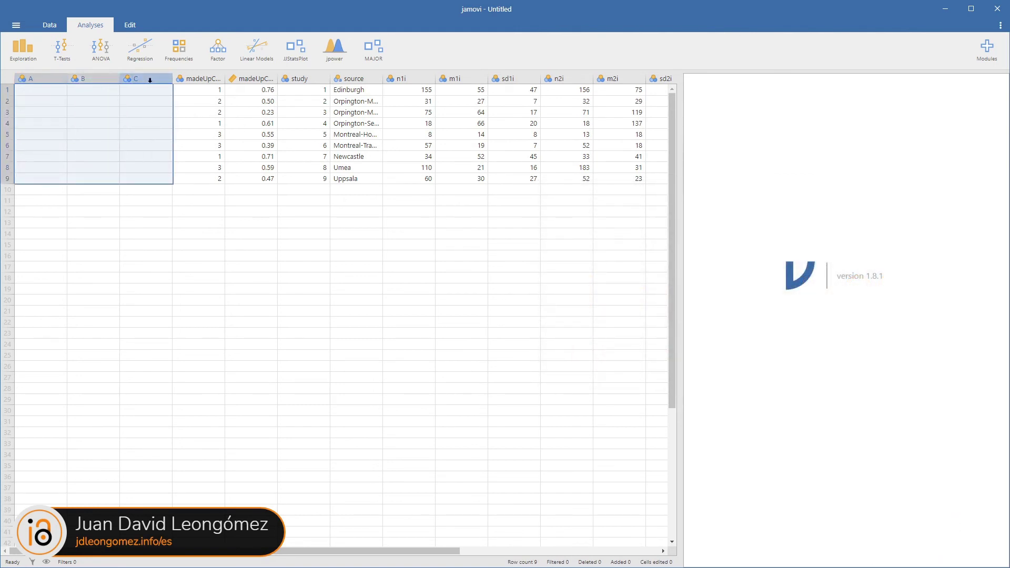
right_click(149, 80)
click(173, 145)
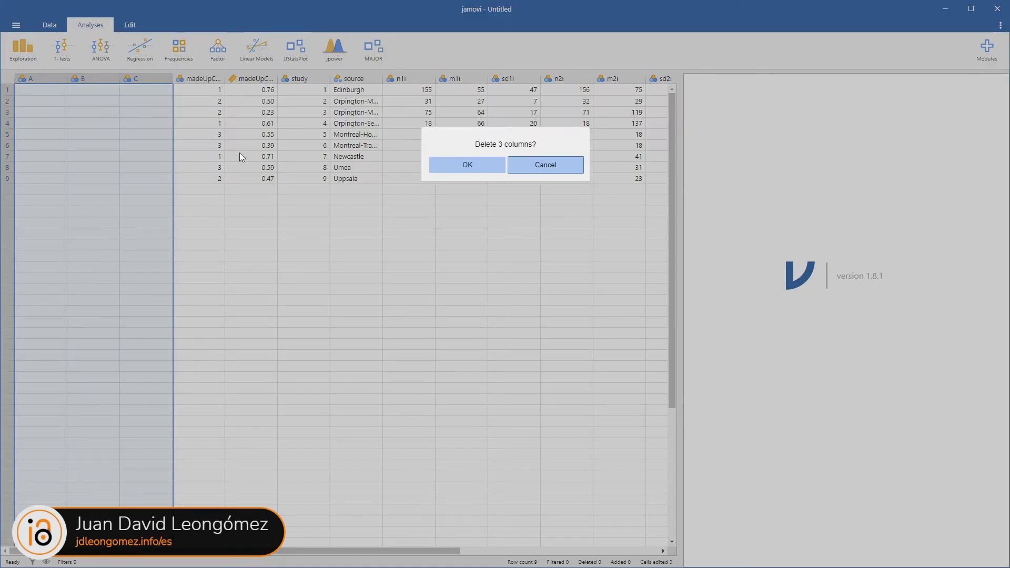
click(442, 165)
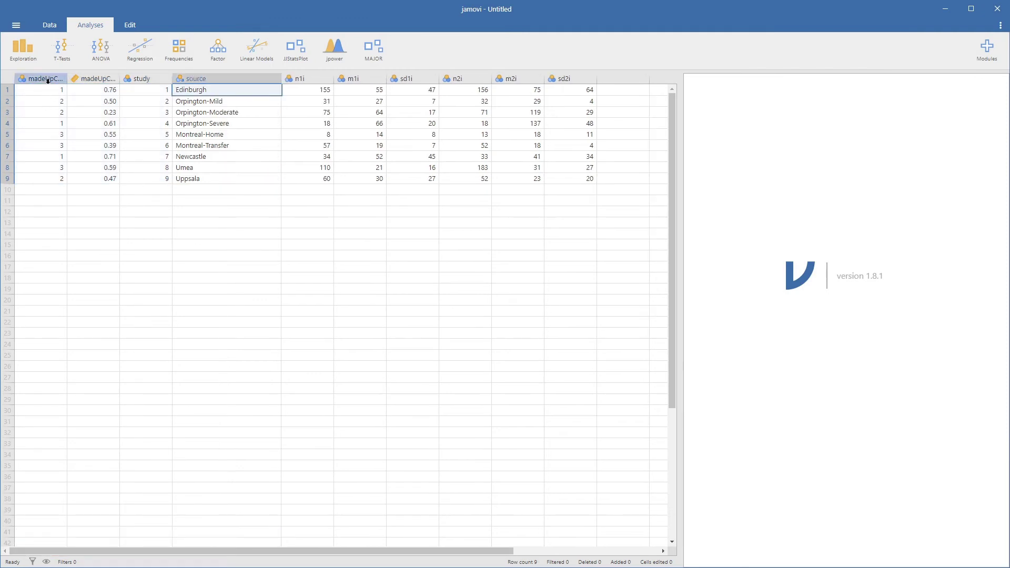
Delete the two made-up variables and the study column preceding the source column.
drag(51, 77, 134, 78)
right_click(151, 78)
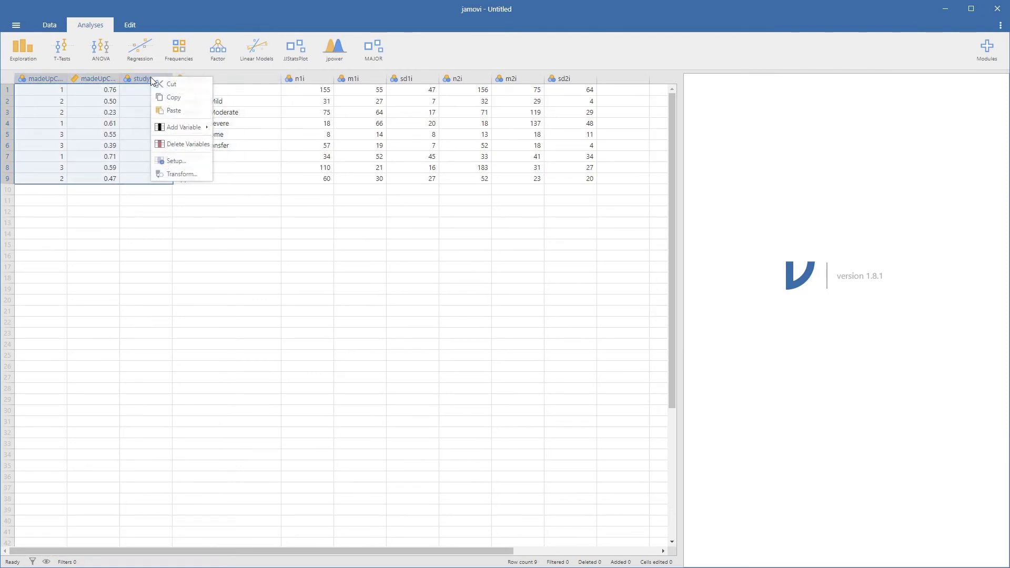
click(178, 143)
click(453, 165)
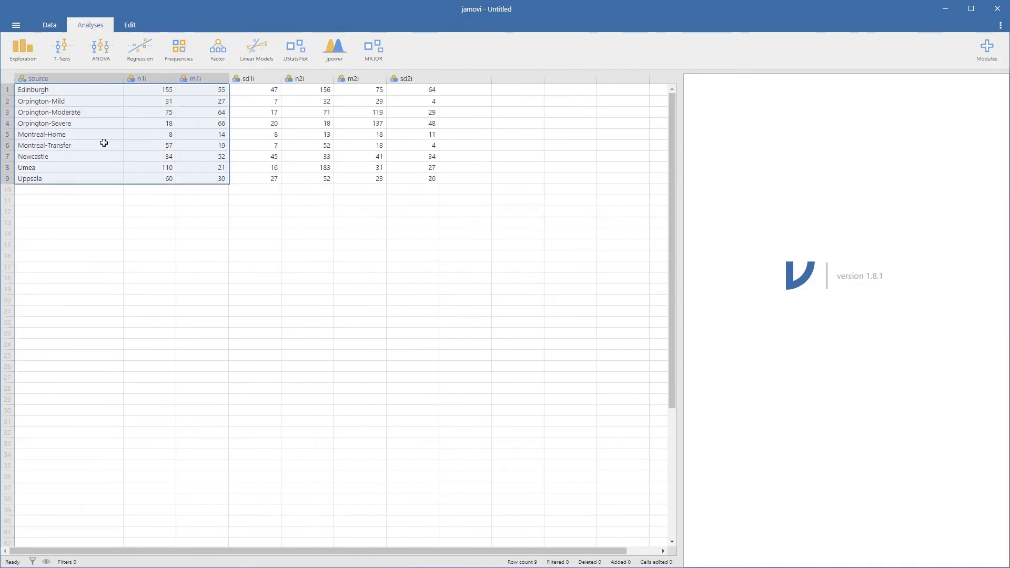
Examine the source column and the sample size, mean and standard deviation columns of both groups, from n1i to sd2i.
click(51, 78)
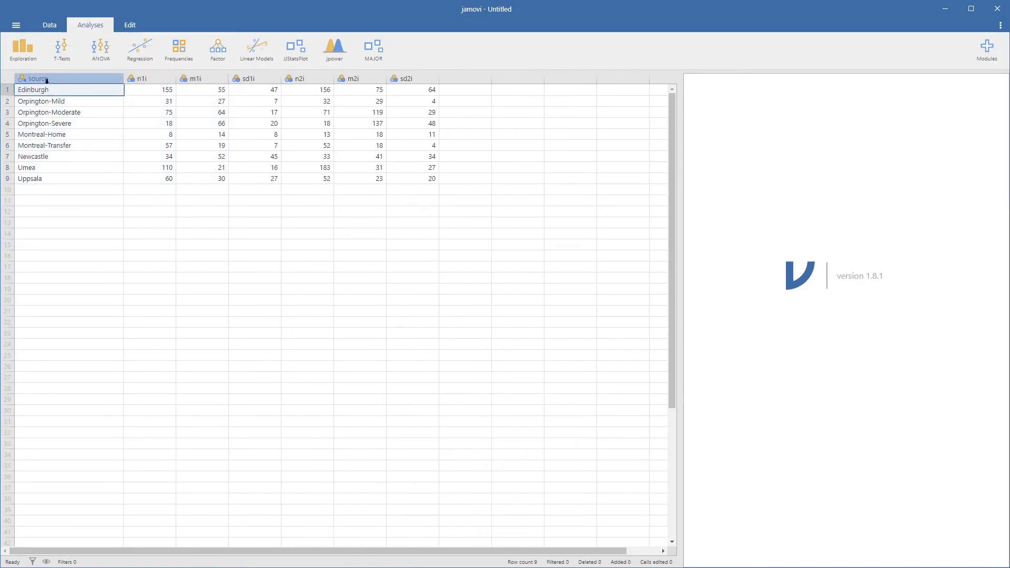
key(ctrl+Down)
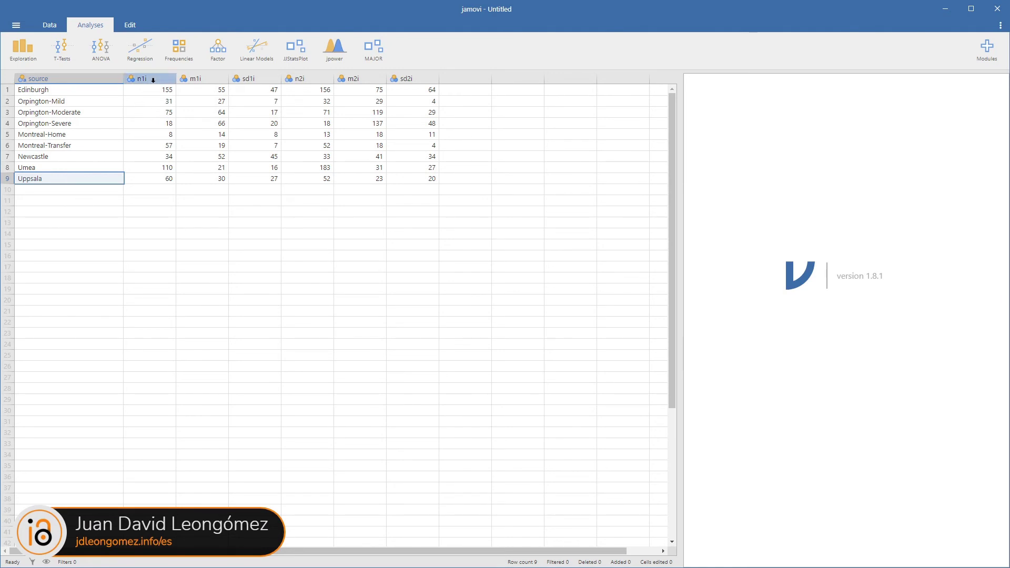
click(150, 79)
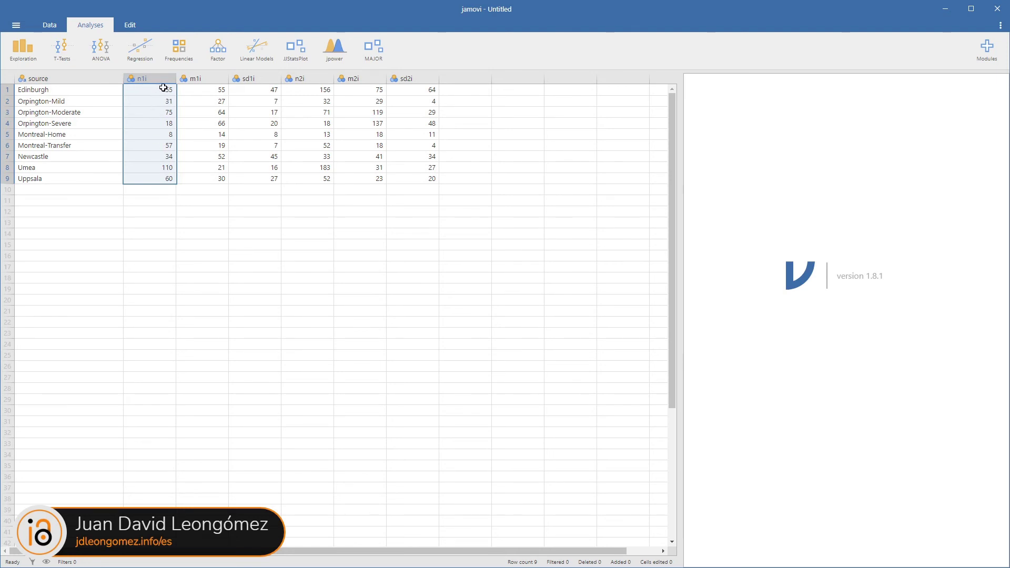
click(200, 79)
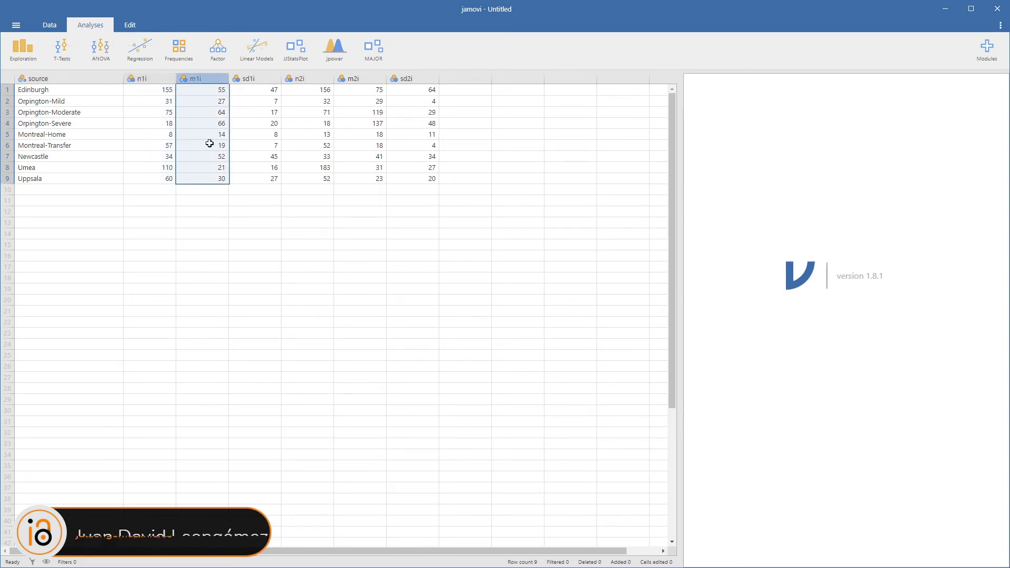
click(261, 79)
click(153, 79)
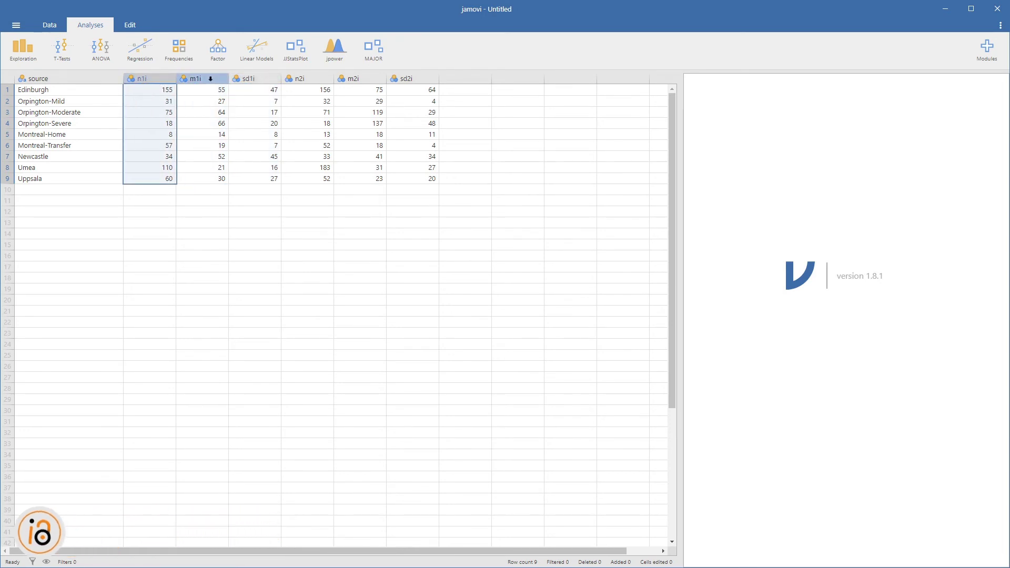
click(210, 78)
click(158, 78)
click(202, 78)
click(253, 78)
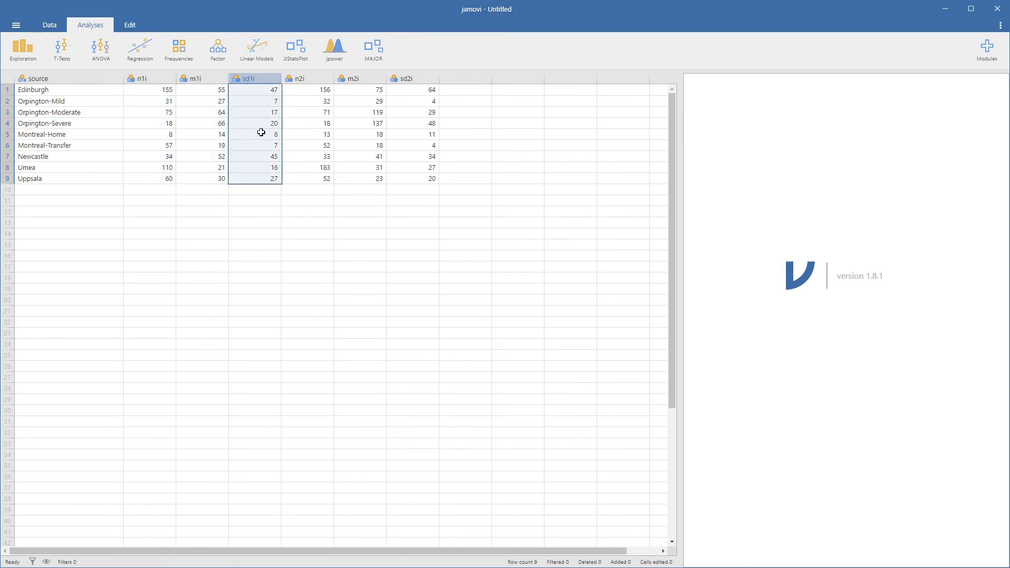
click(315, 78)
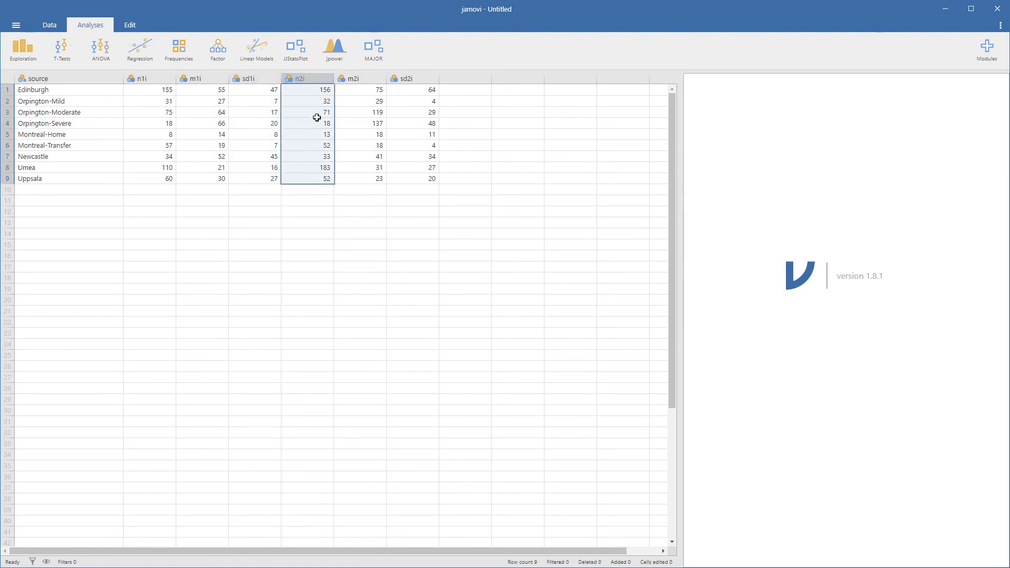
click(352, 79)
click(410, 78)
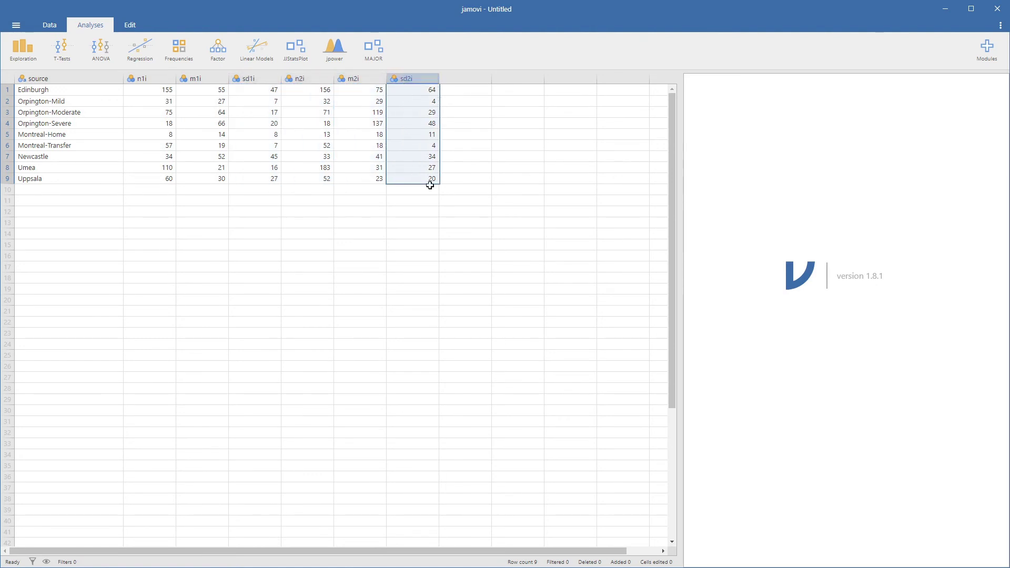
Compare the group one columns n1i, m1i and sd1i with the group two columns n2i, m2i and sd2i.
click(158, 89)
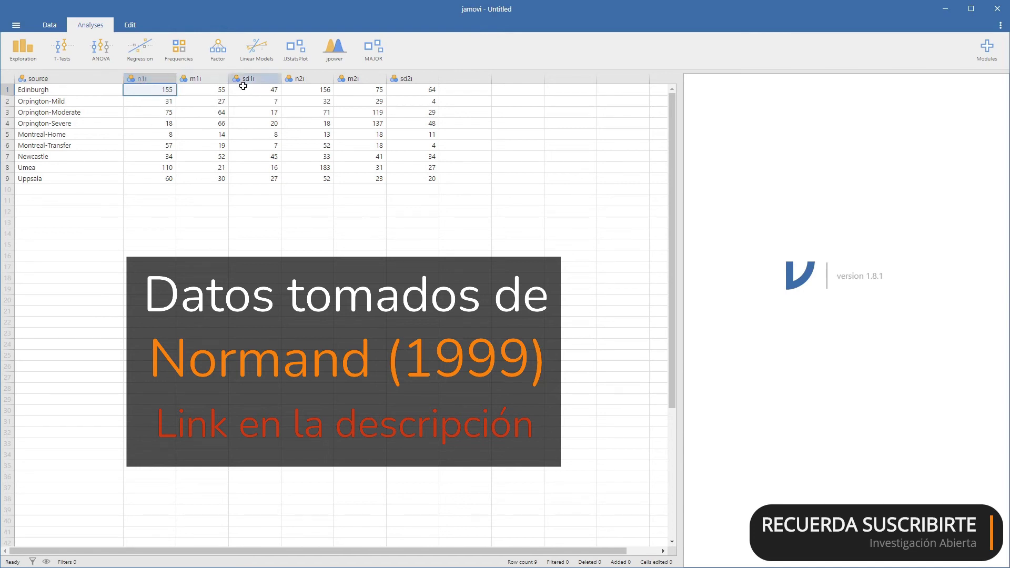
drag(164, 77, 406, 77)
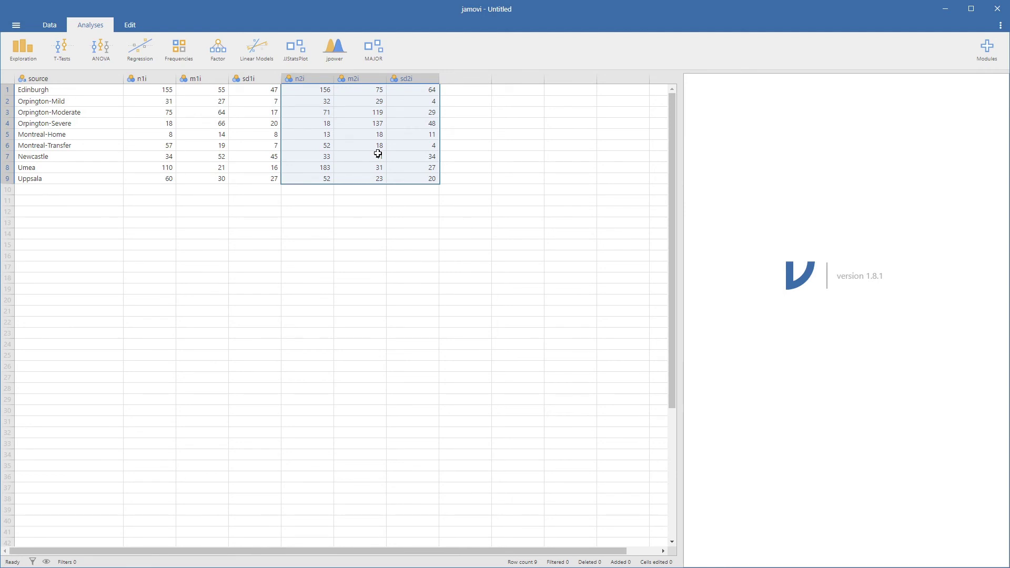
drag(142, 78, 237, 79)
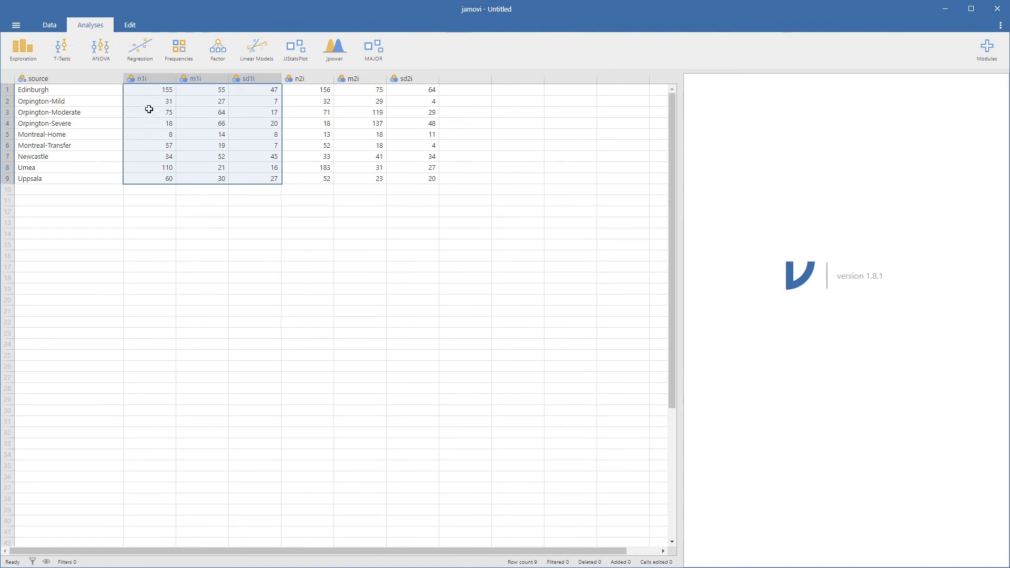
Examine the Edinburgh study's sample size, mean and standard deviation for each of the two groups.
click(153, 90)
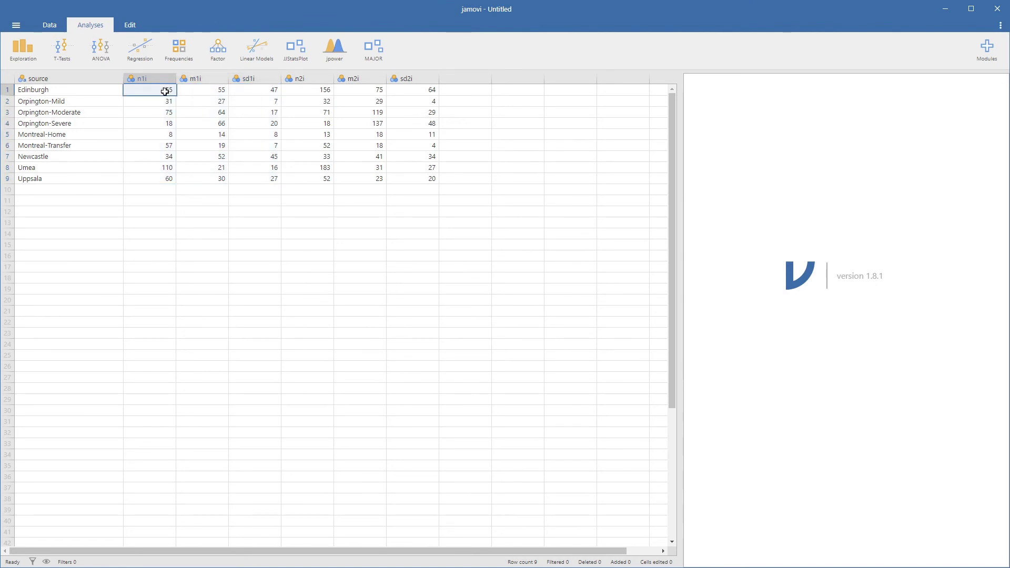
drag(37, 91, 141, 90)
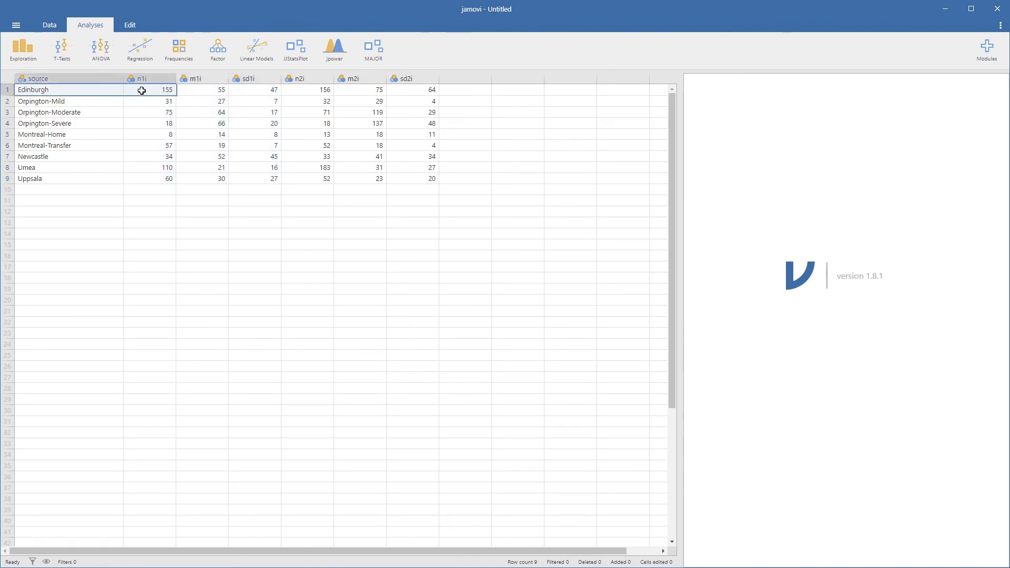
click(203, 91)
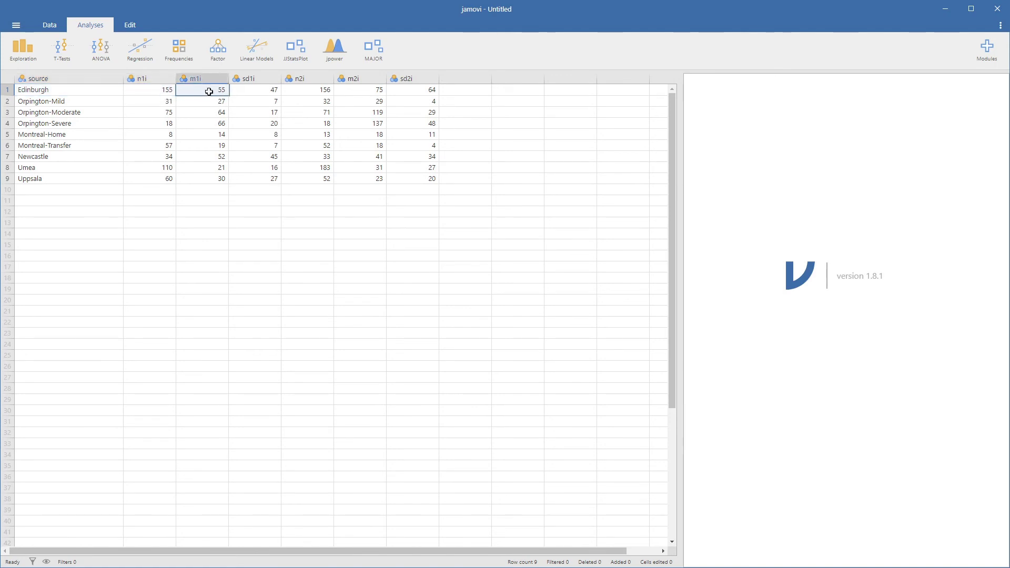
click(266, 91)
click(217, 92)
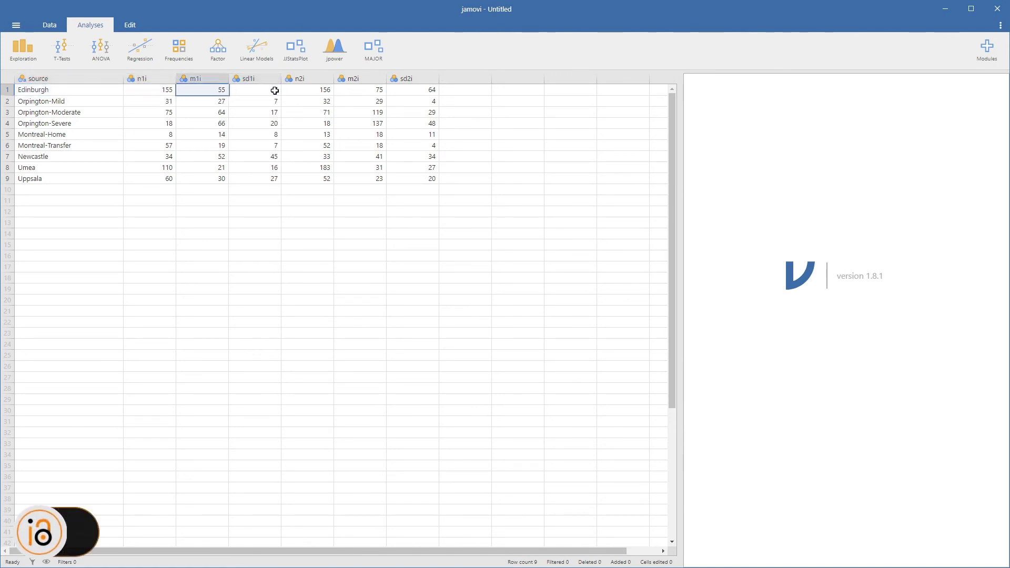
click(274, 90)
text(47)
click(311, 91)
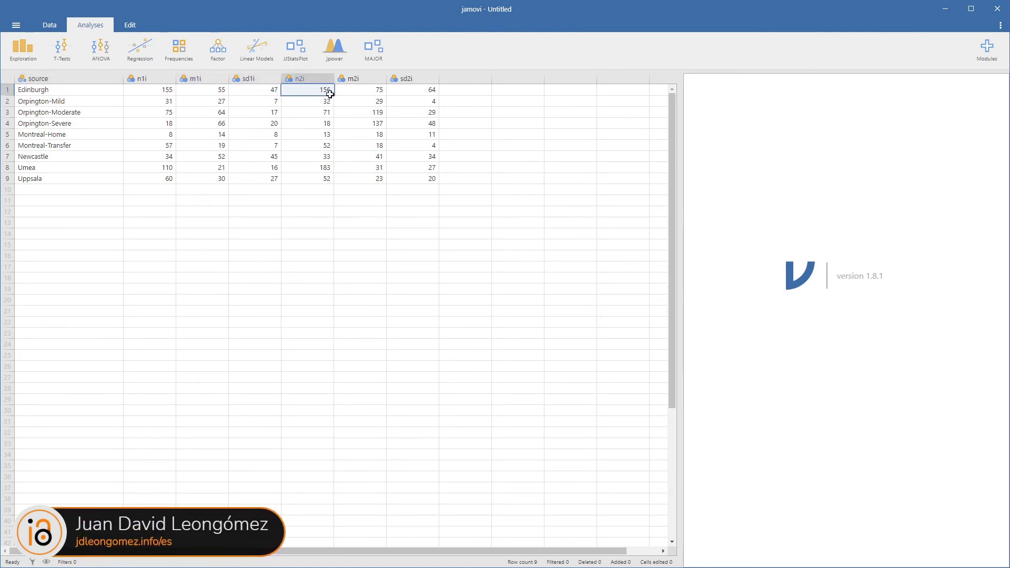
click(383, 92)
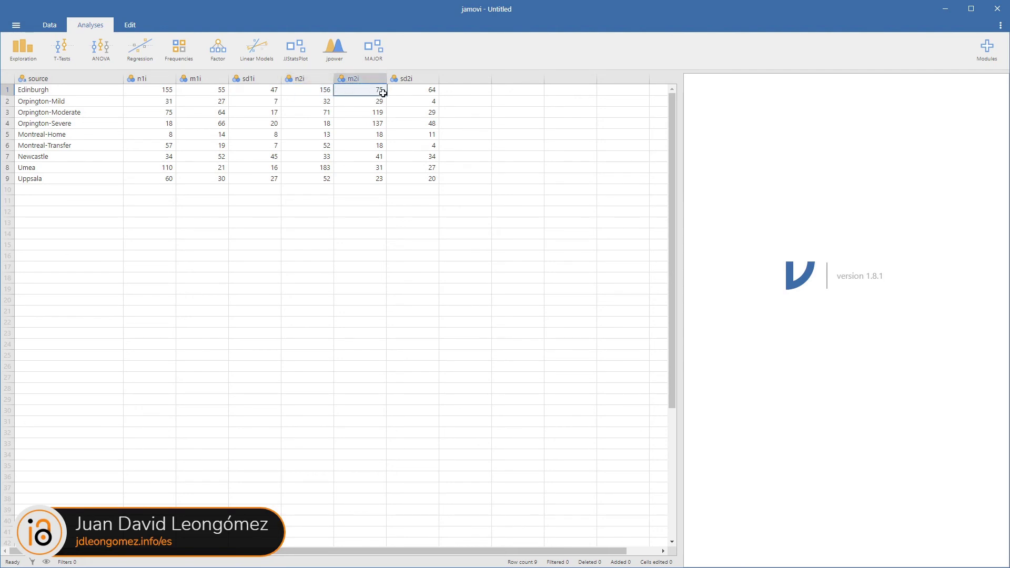
click(436, 89)
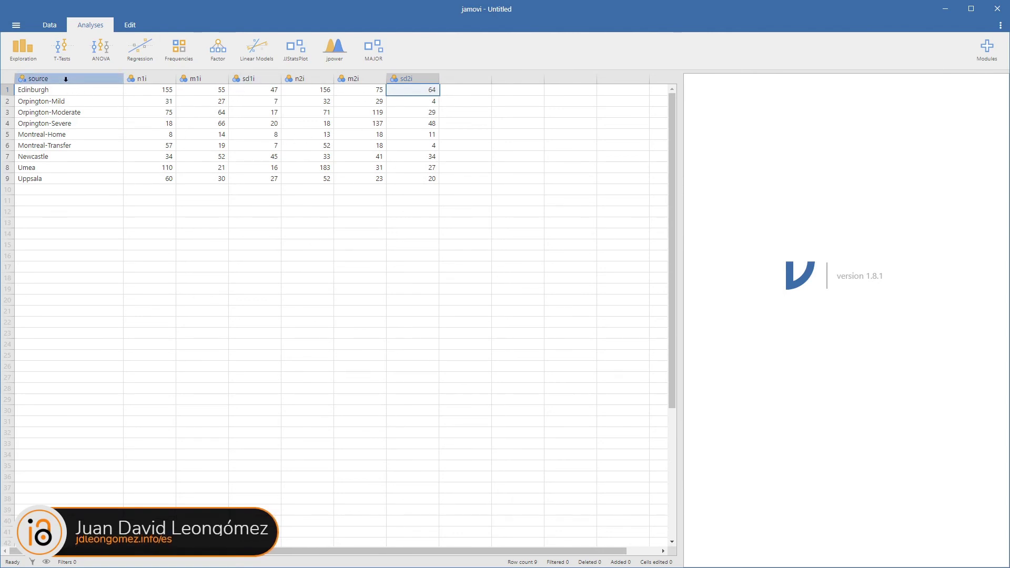
Review every column from source to sd2i and check the measure type of the six numeric ones.
click(84, 78)
click(153, 79)
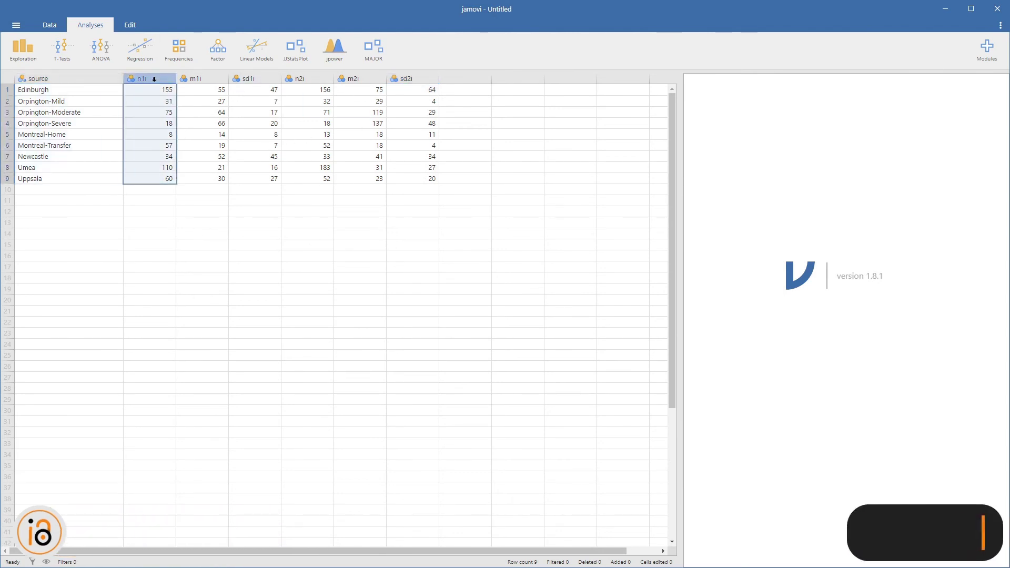
click(196, 79)
click(251, 78)
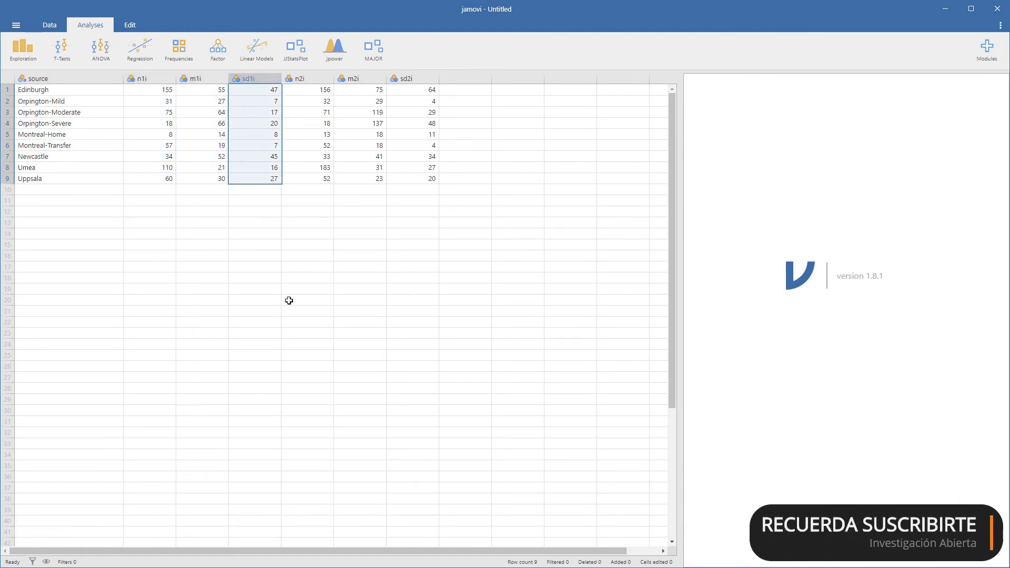
click(304, 79)
click(356, 78)
click(409, 79)
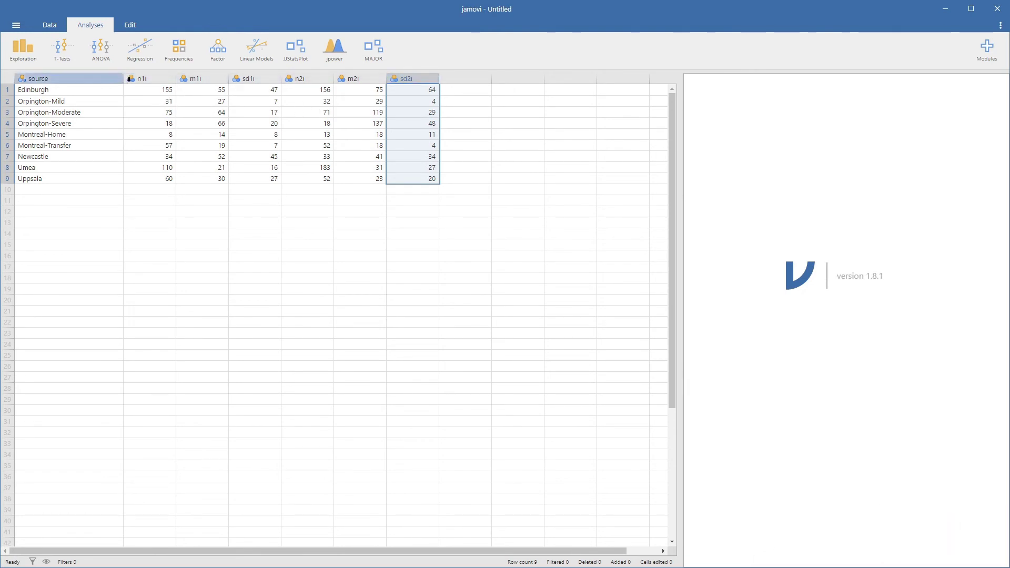
click(156, 79)
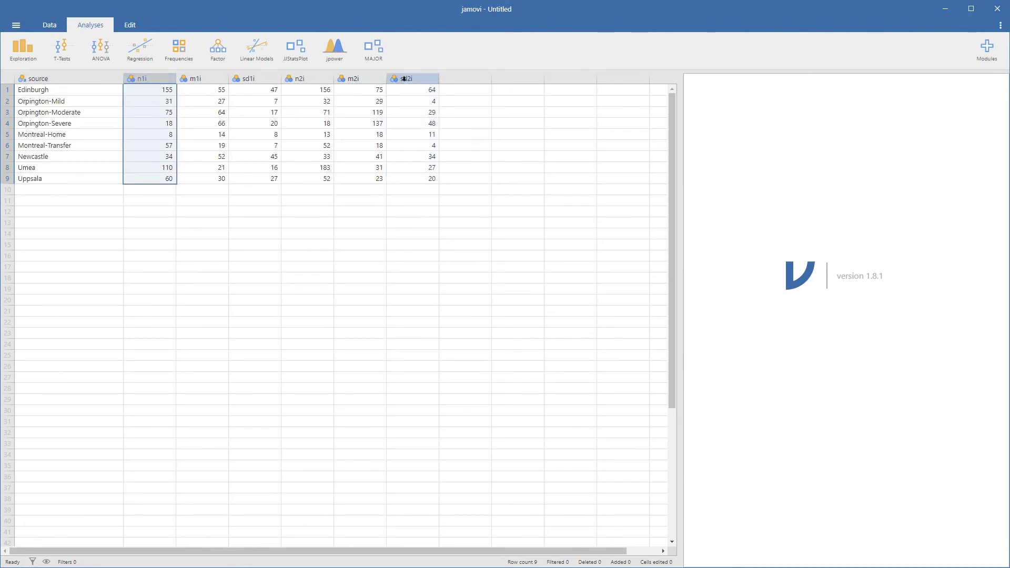
shift+click(408, 79)
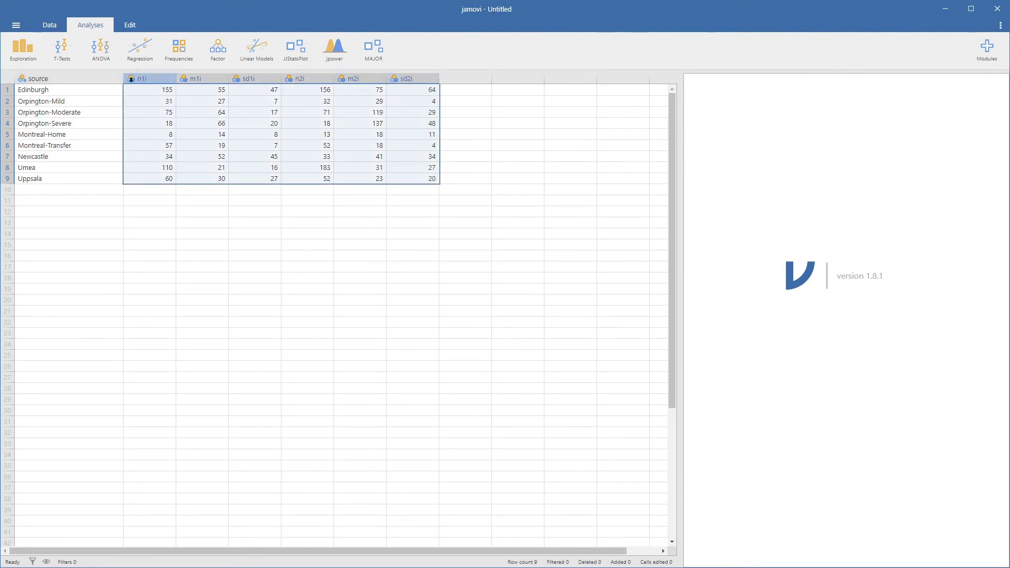
Open the variable settings of the n1i column.
double_click(150, 78)
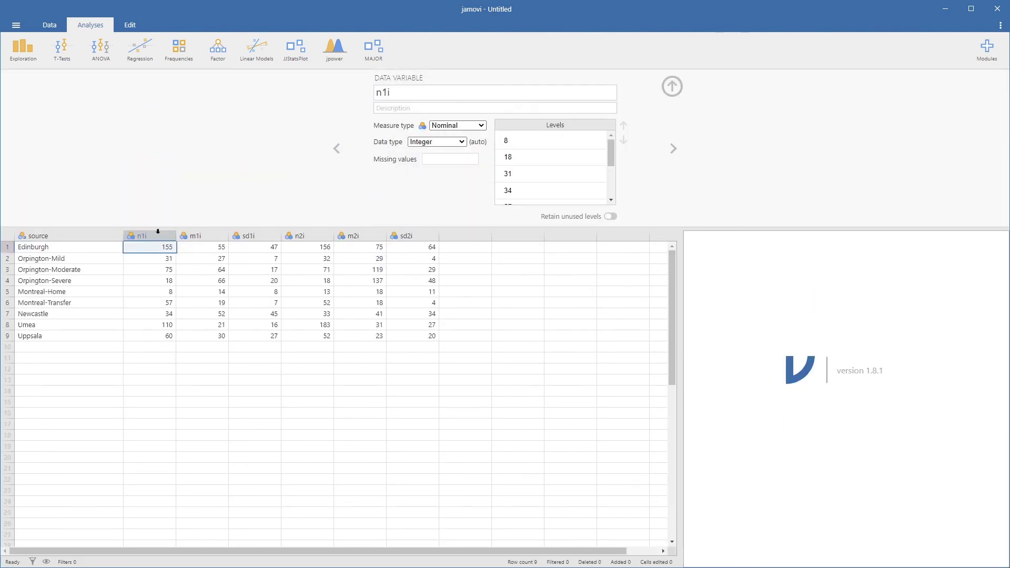
click(150, 235)
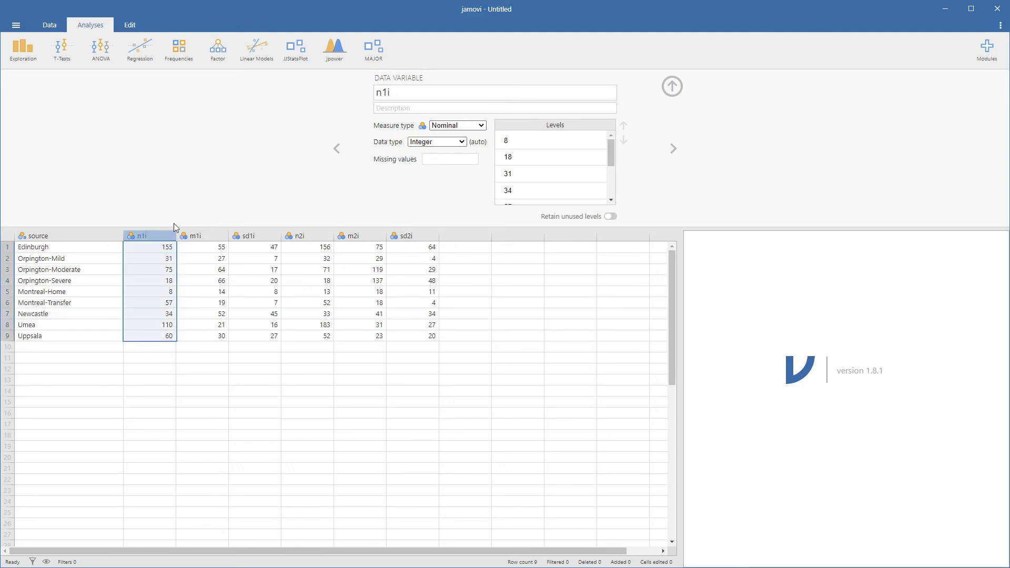
click(459, 126)
click(465, 165)
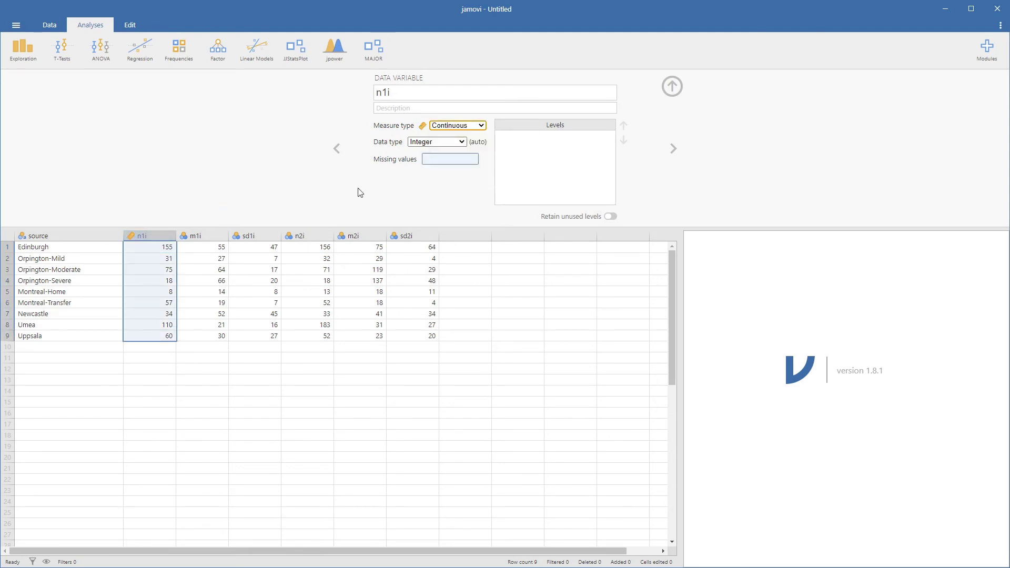
click(194, 235)
click(458, 126)
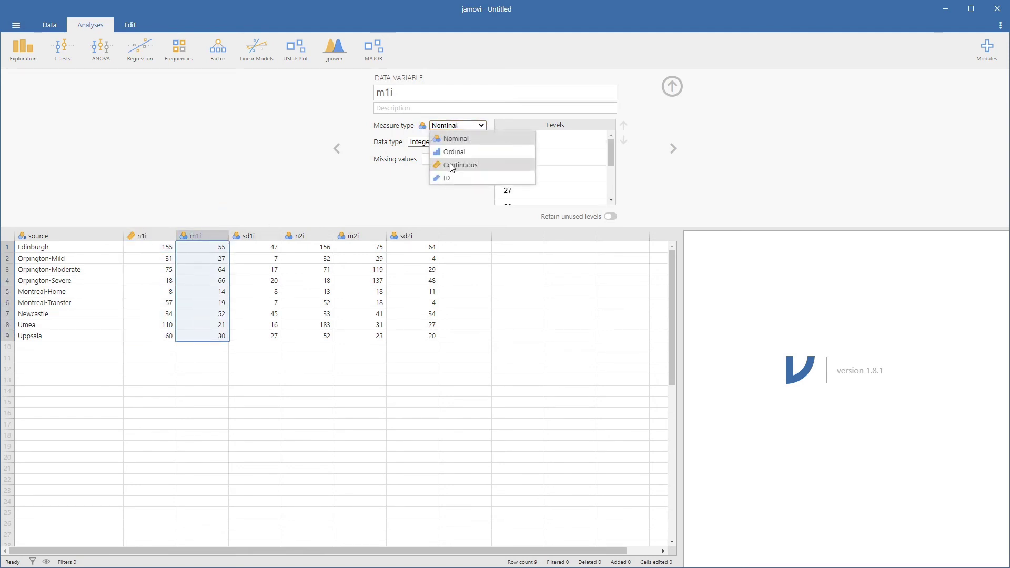
click(452, 165)
click(250, 236)
click(452, 127)
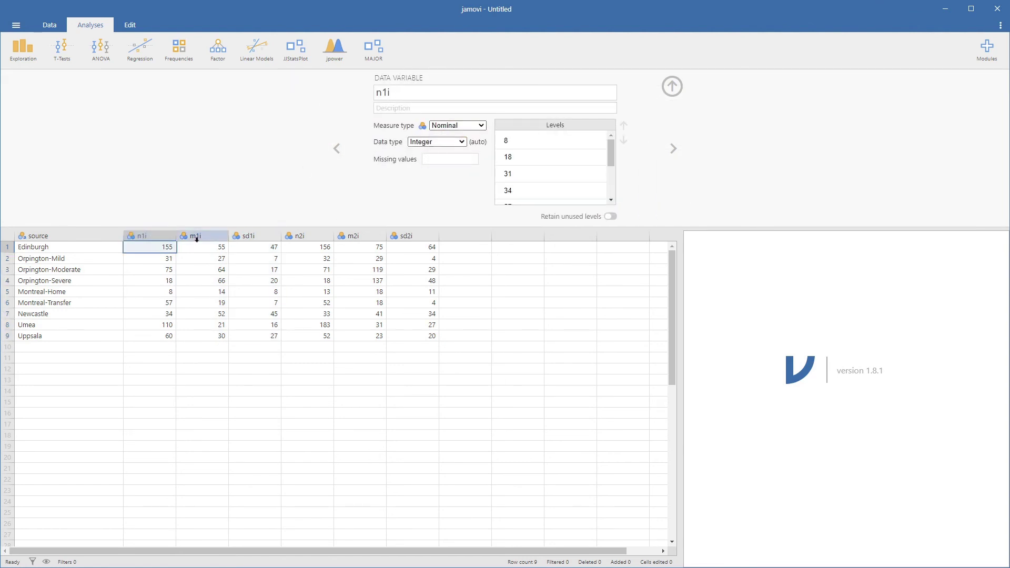
Set the measure type of the group one variables n1i, m1i and sd1i to Continuous.
click(138, 235)
click(462, 127)
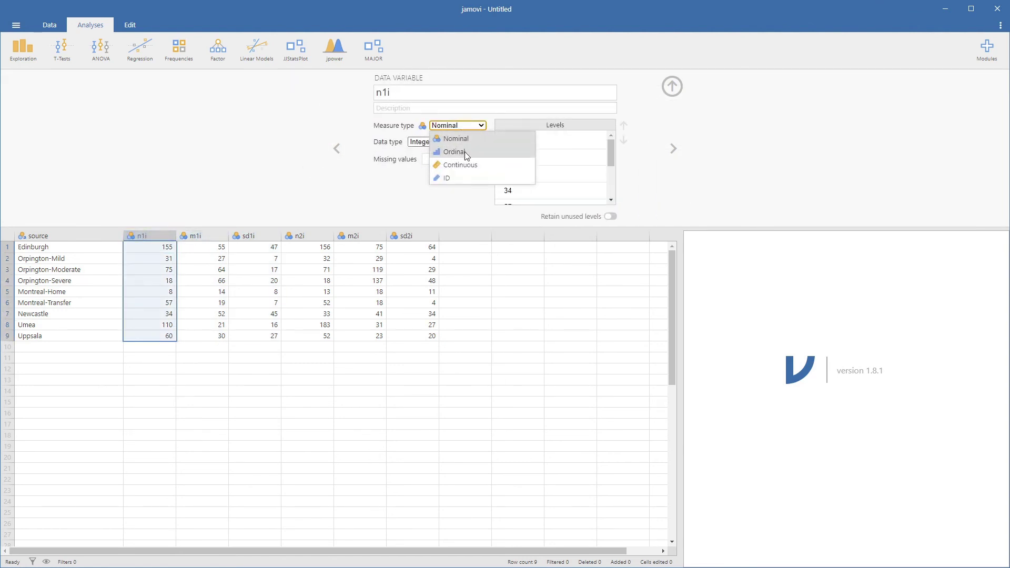
click(472, 164)
click(202, 237)
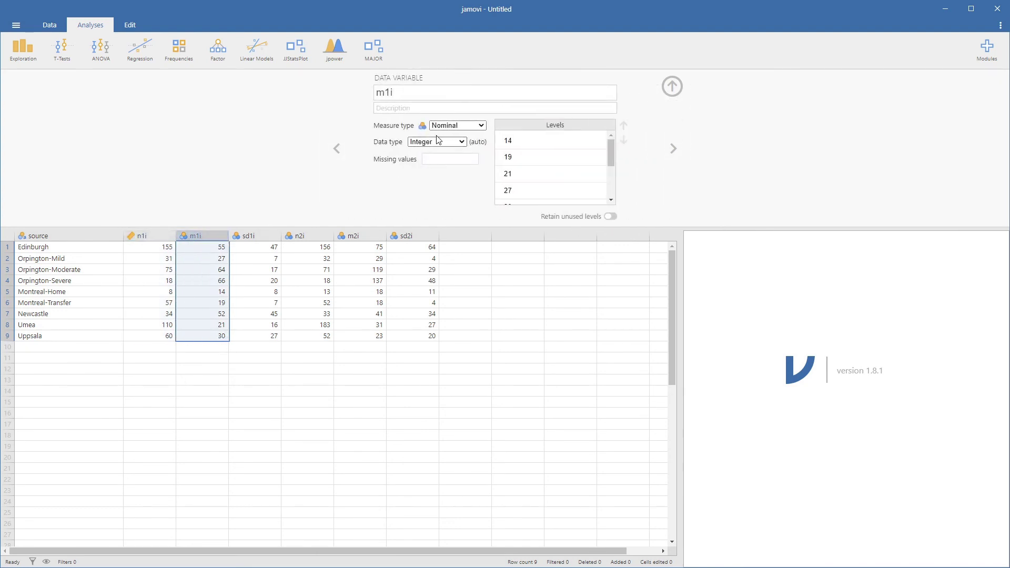
click(459, 128)
click(462, 164)
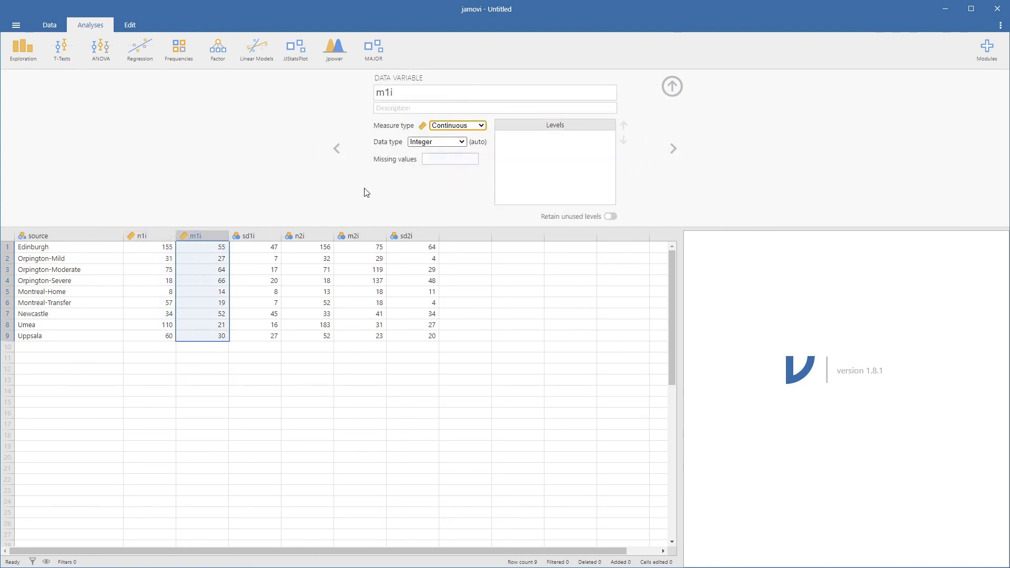
click(252, 235)
click(459, 125)
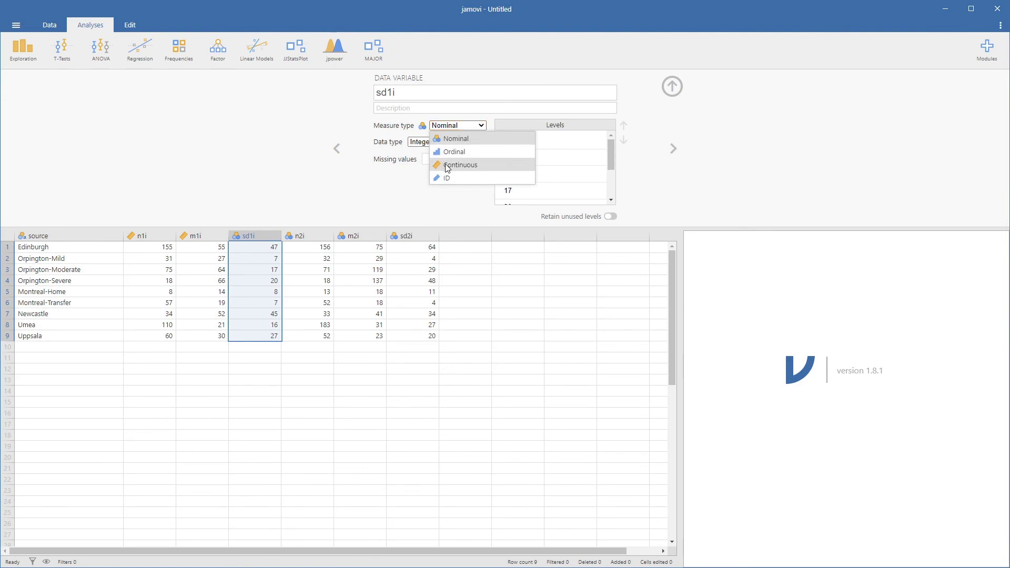
click(463, 164)
Set the measure type of n2i, m2i and sd2i to Continuous and close the variable settings.
click(304, 235)
click(459, 127)
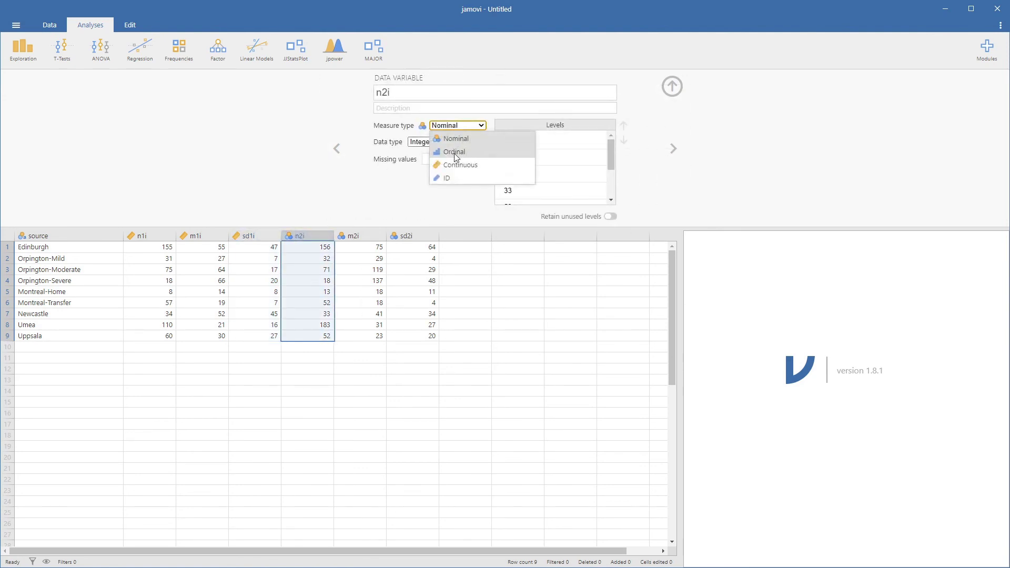
click(458, 164)
click(353, 236)
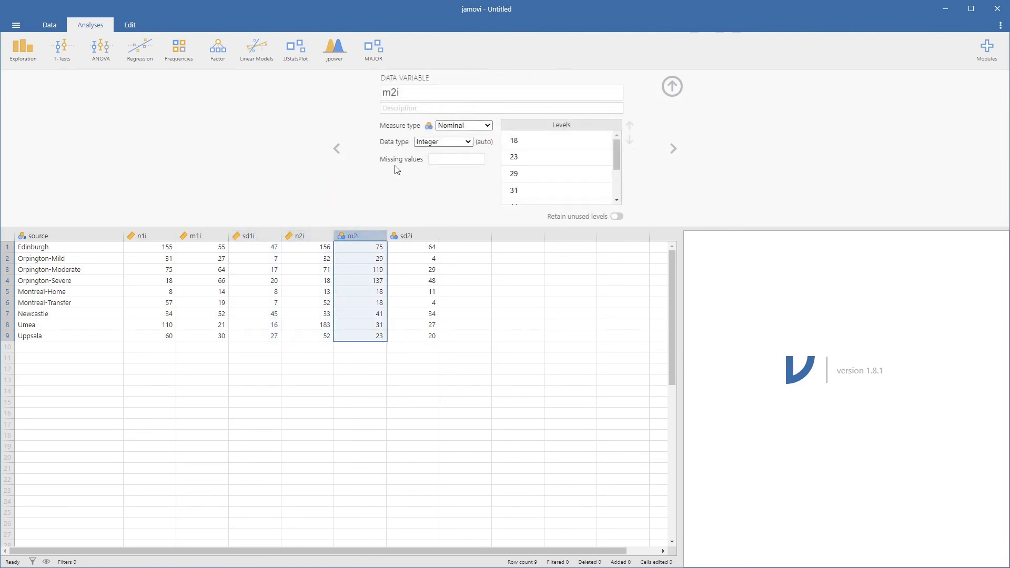
click(459, 126)
click(458, 164)
click(408, 236)
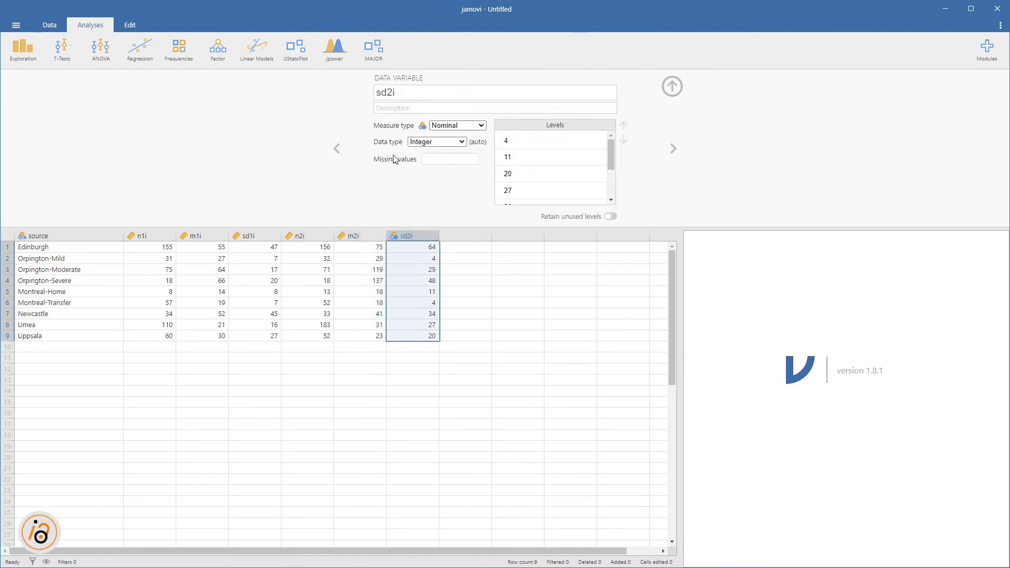
click(459, 126)
click(459, 164)
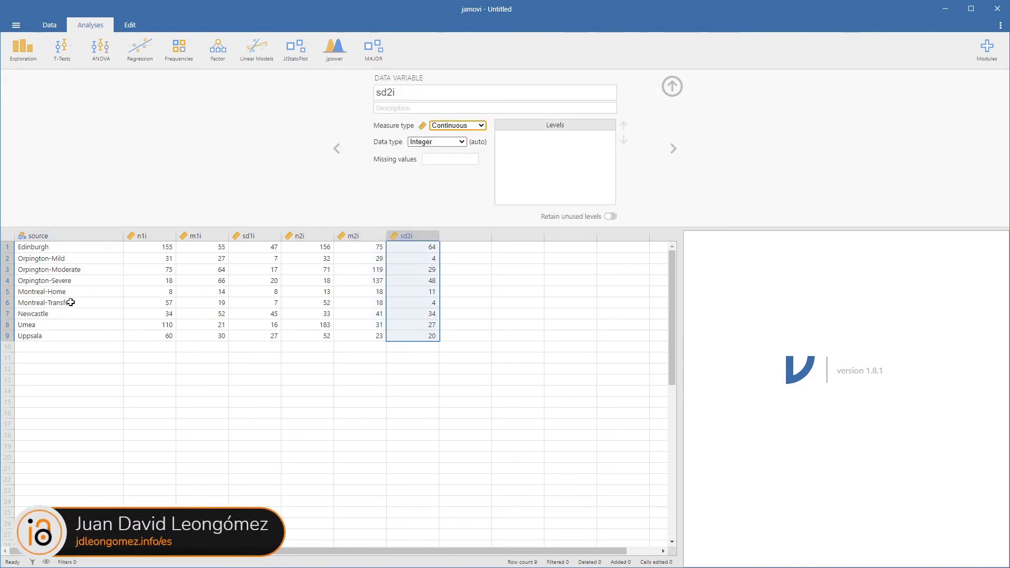
click(675, 91)
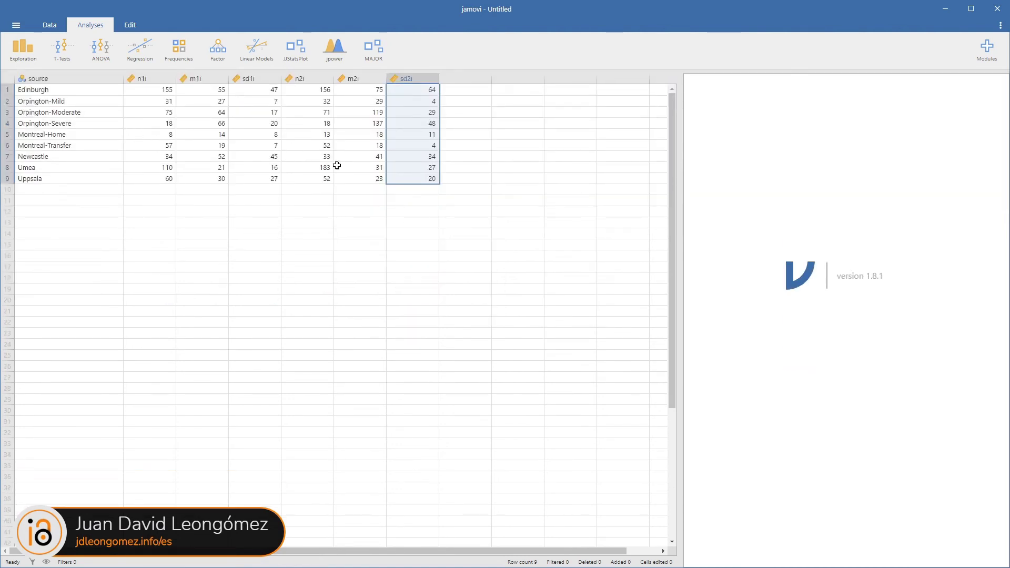
Start a MAJOR Mean Differences (n, M, SD) analysis with n1i, m1i and sd1i as group one's sample size, mean and standard deviation.
click(374, 51)
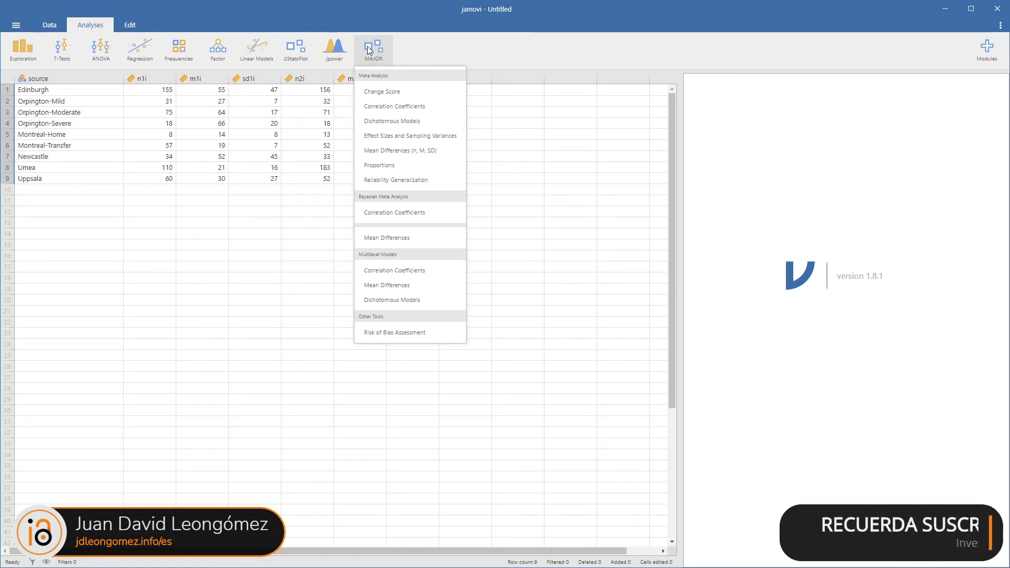
click(405, 153)
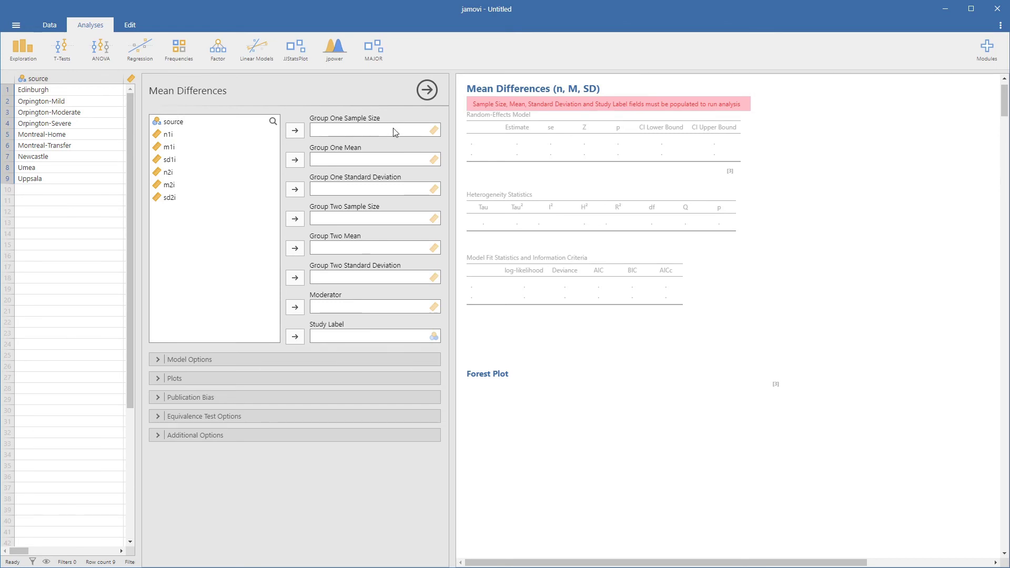
click(168, 136)
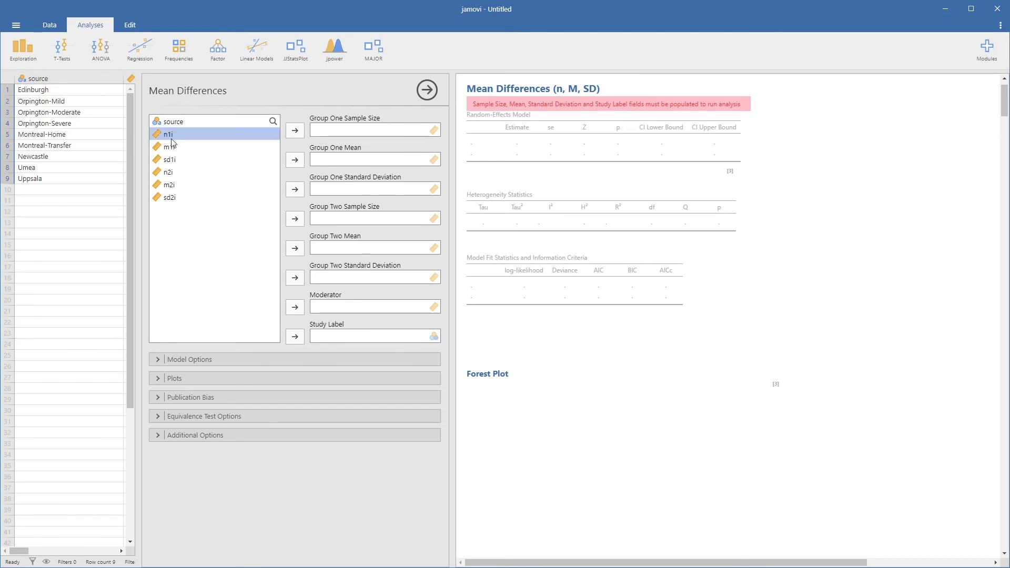
click(294, 130)
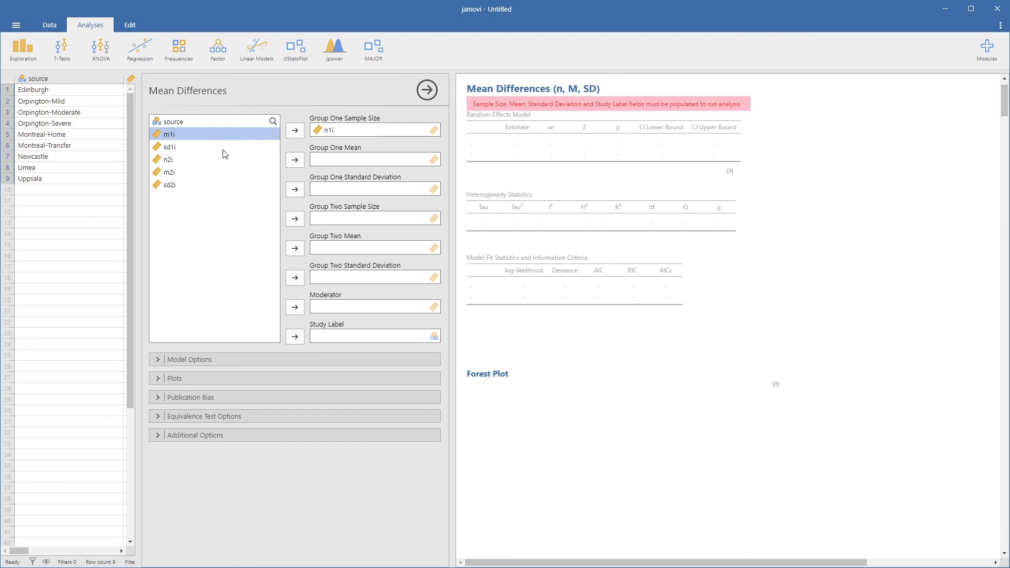
click(287, 160)
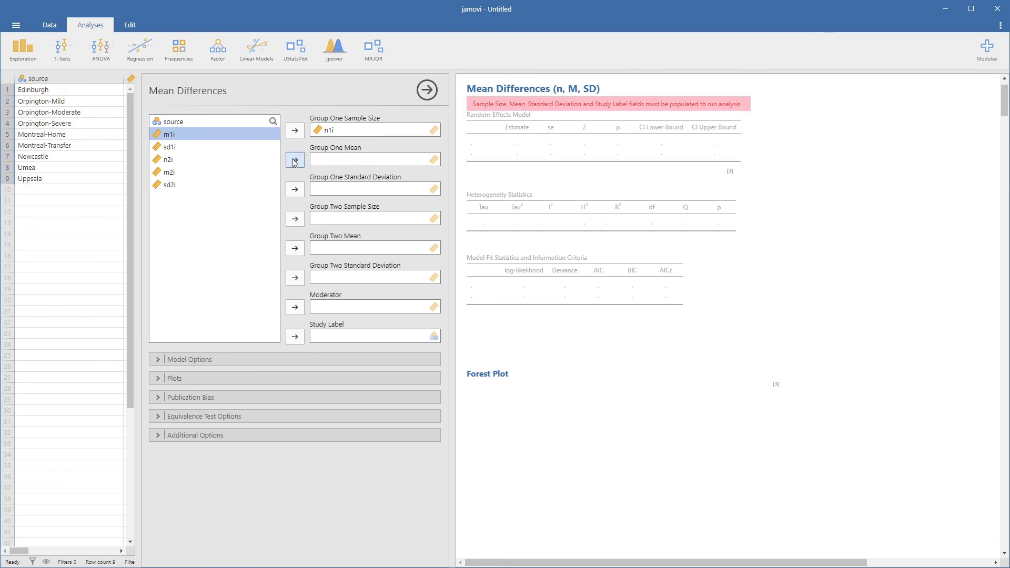
click(295, 189)
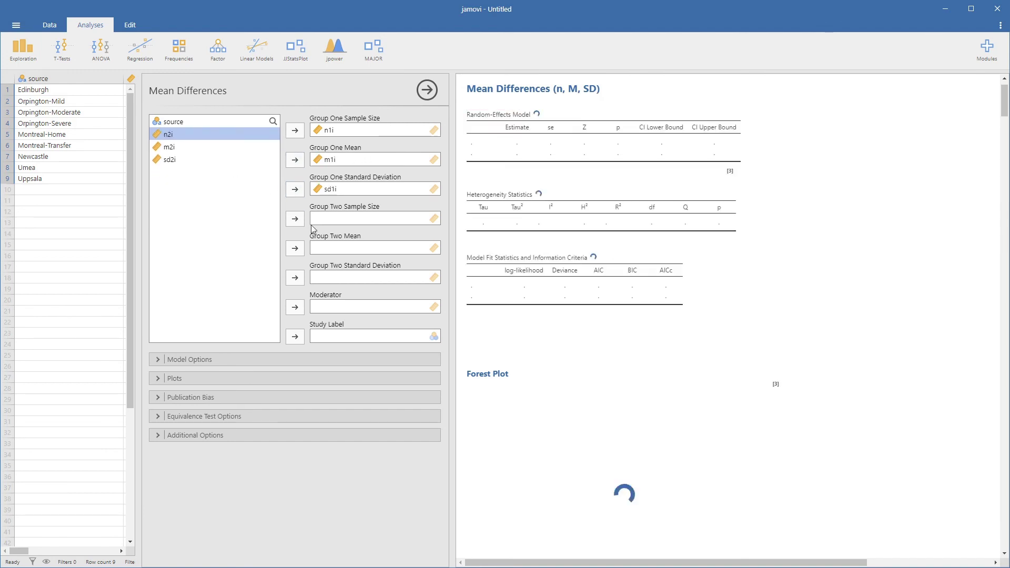
Assign n2i, m2i and sd2i as group two's sample size, mean and standard deviation, and source as the study label.
click(295, 219)
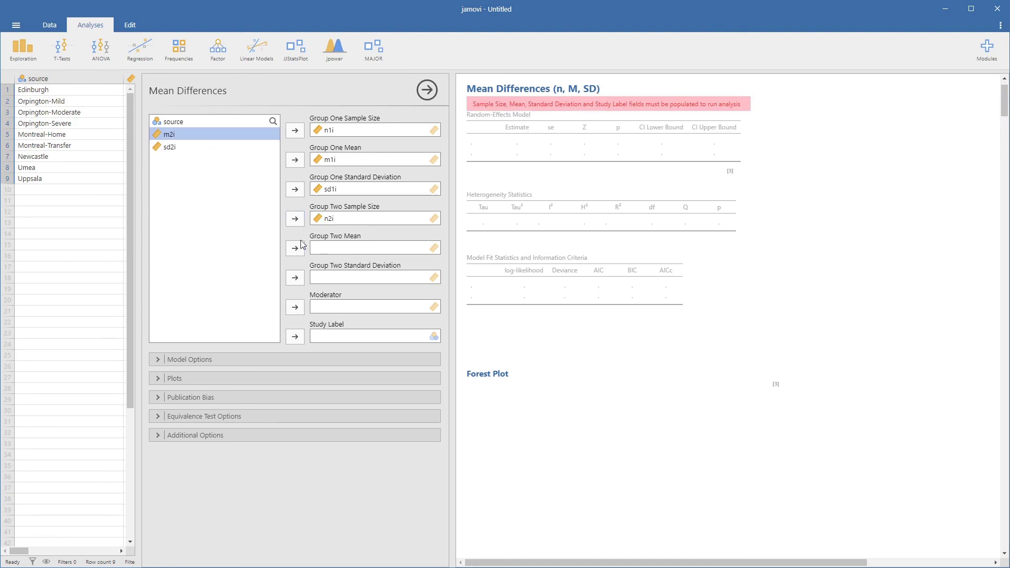
click(295, 248)
click(295, 277)
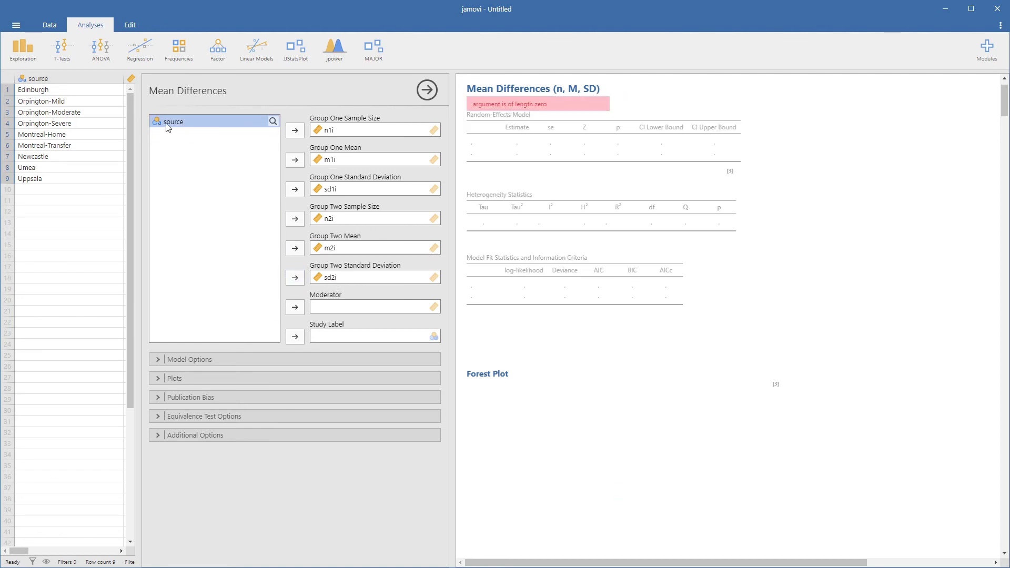
click(295, 336)
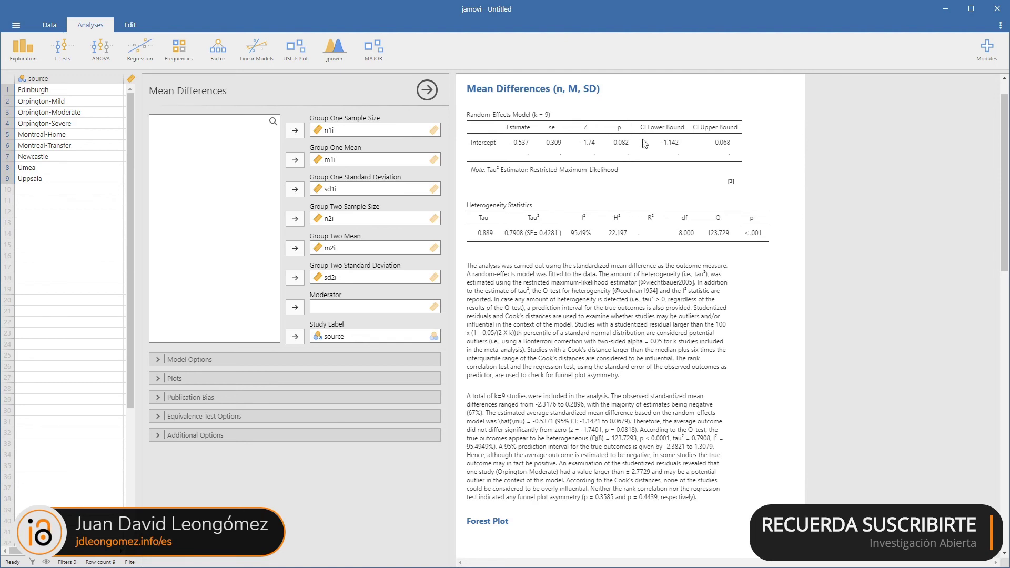
scroll(601, 247, down, 7)
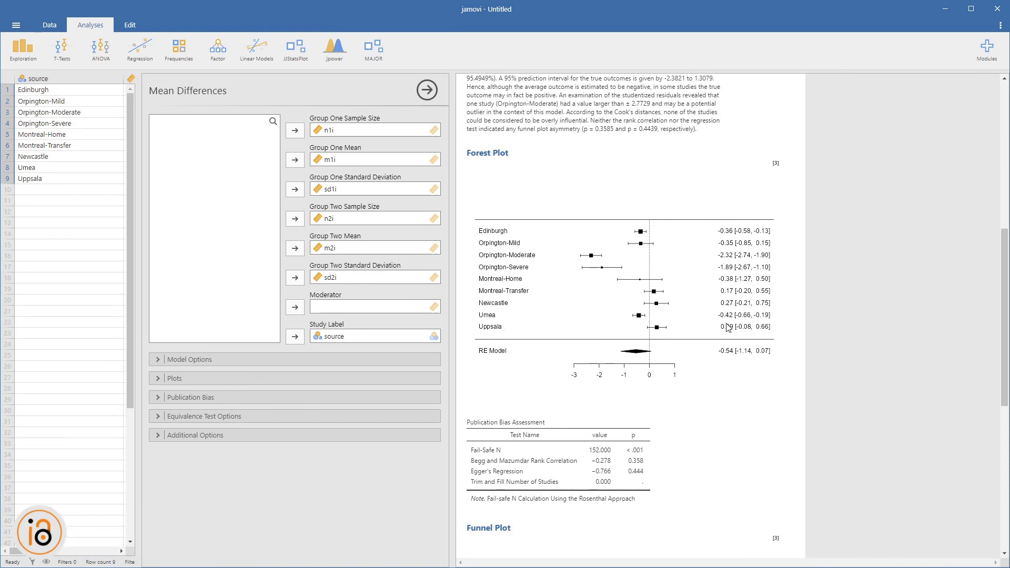
Review the effect size measures and moderator types in the model options, and turn on the model fit display.
click(159, 362)
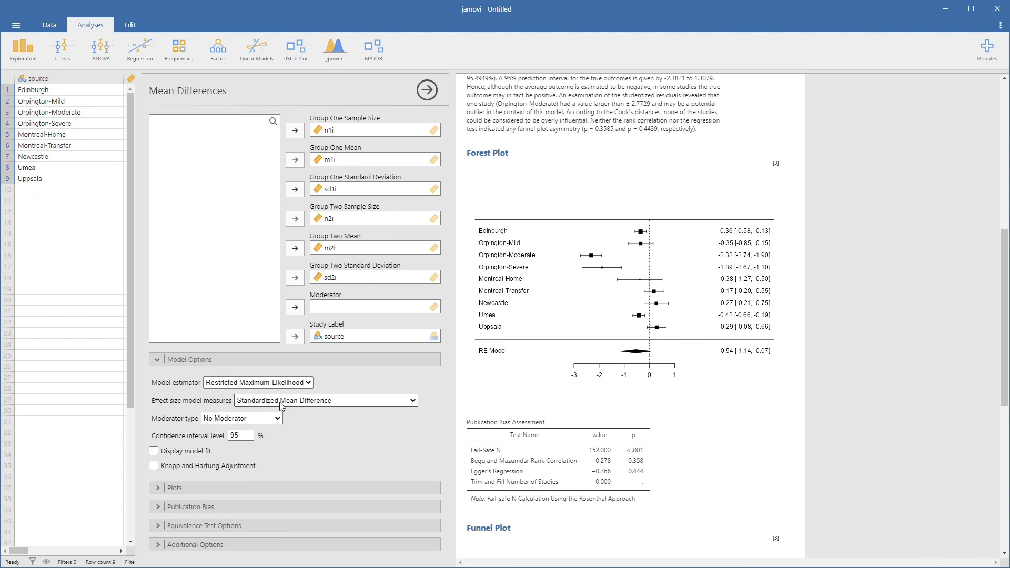
click(324, 406)
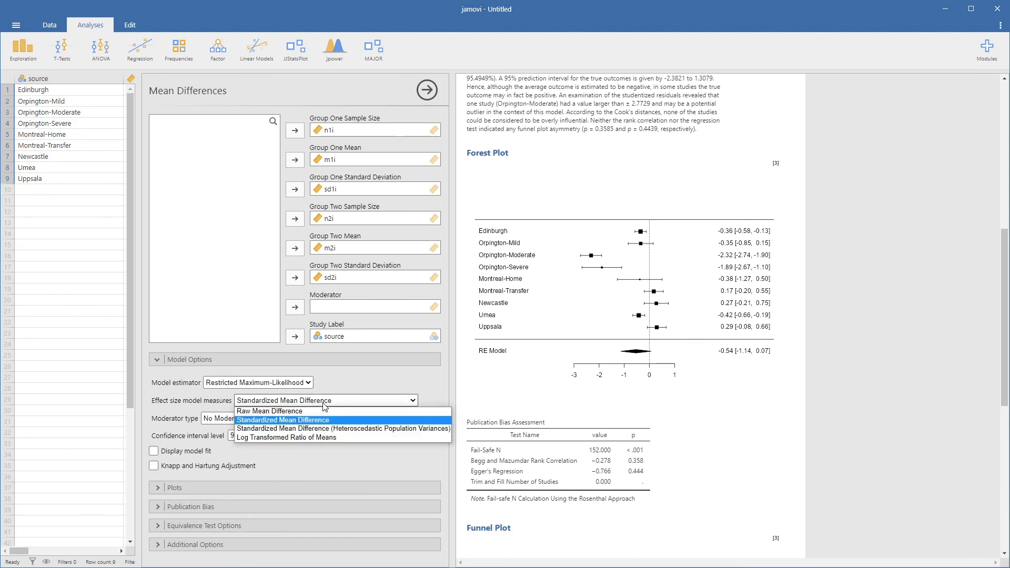
click(323, 405)
click(265, 419)
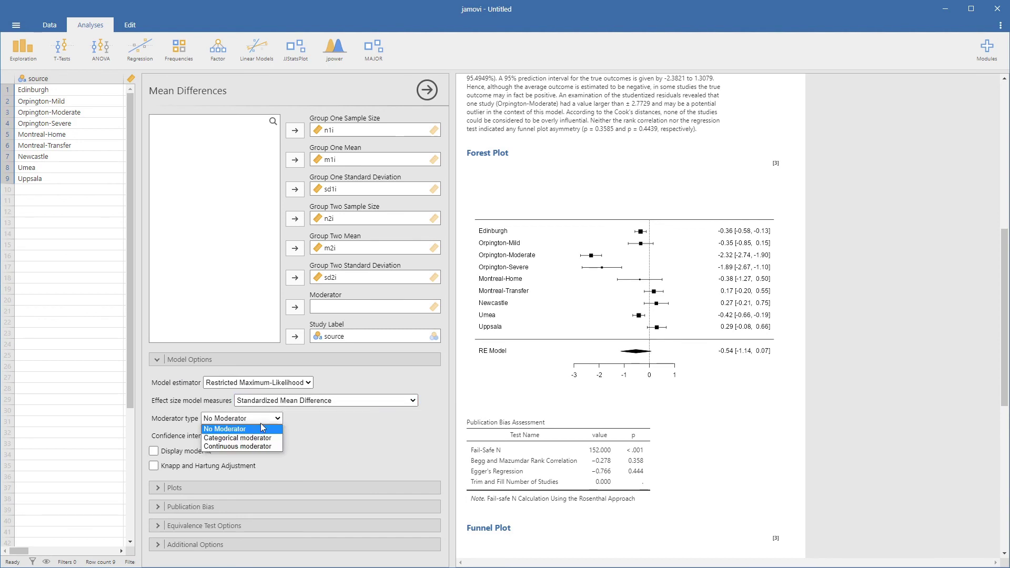
click(266, 428)
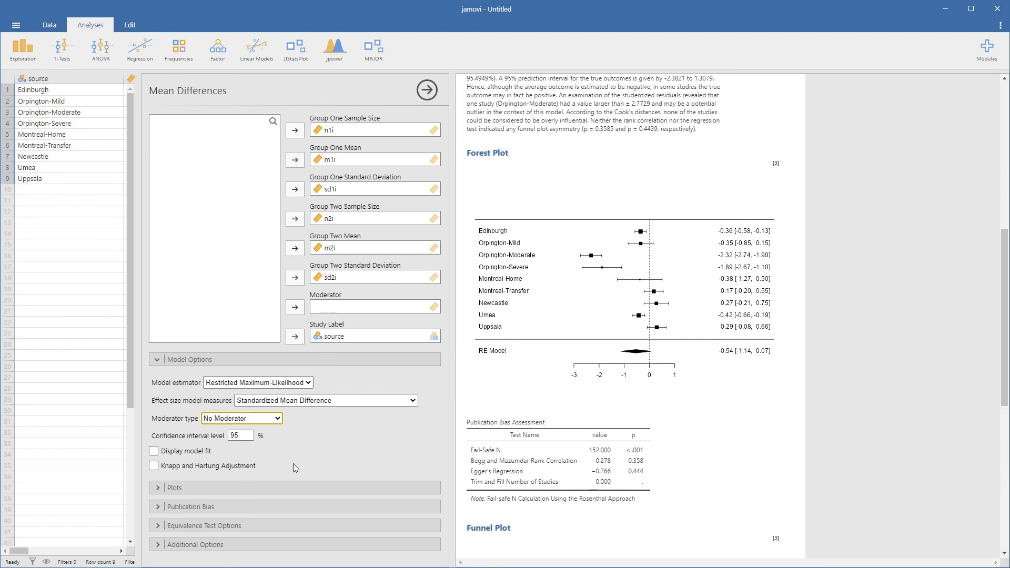
drag(243, 431, 223, 436)
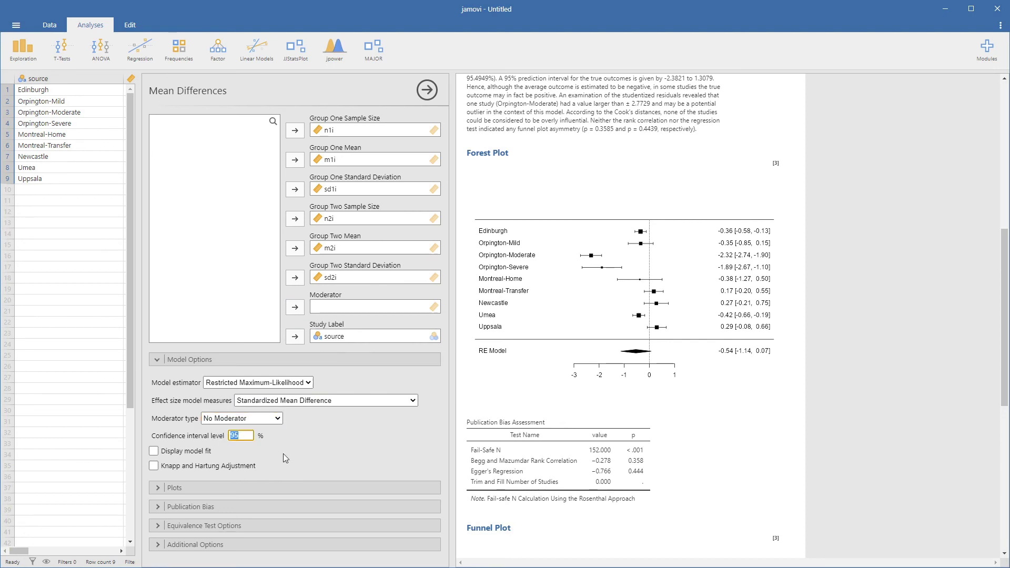
click(154, 451)
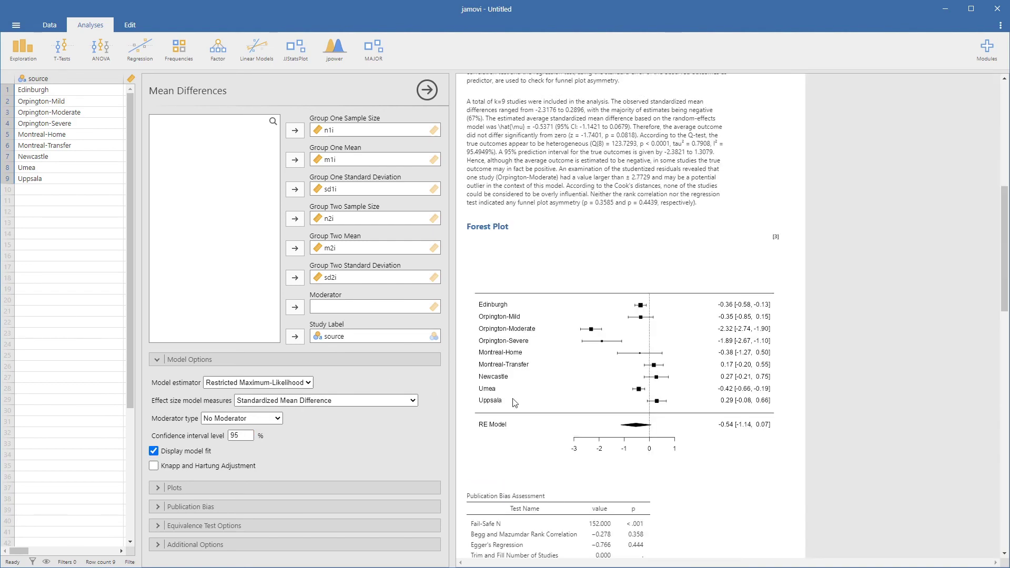
scroll(526, 341, up, 7)
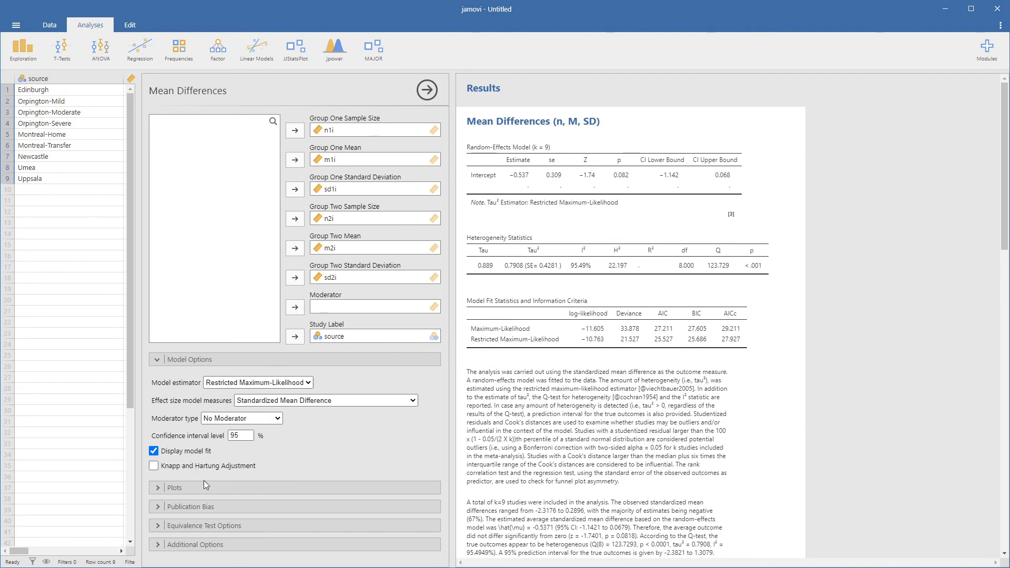
Show the model fitting weights on the forest plot.
click(159, 488)
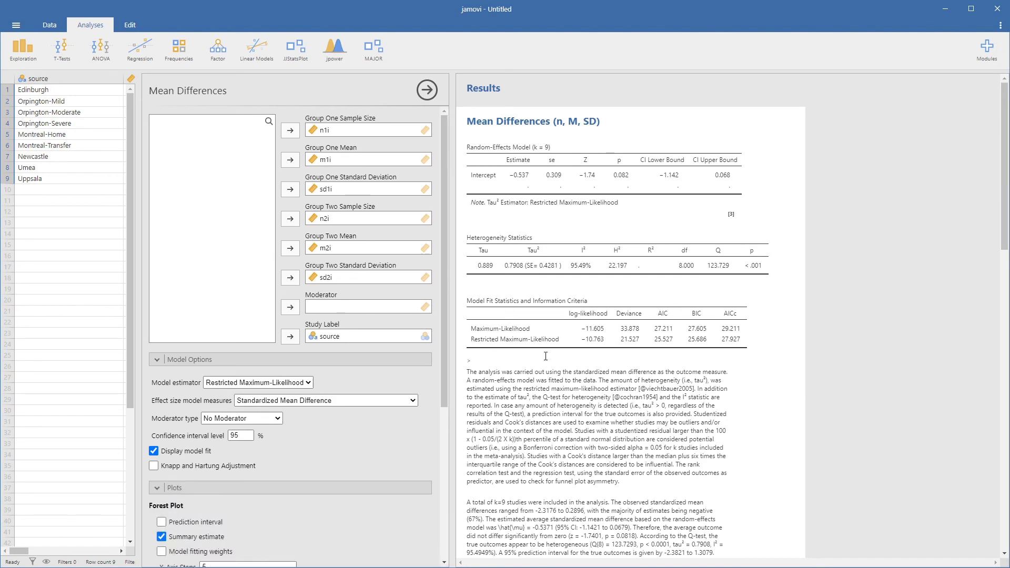
scroll(545, 356, down, 10)
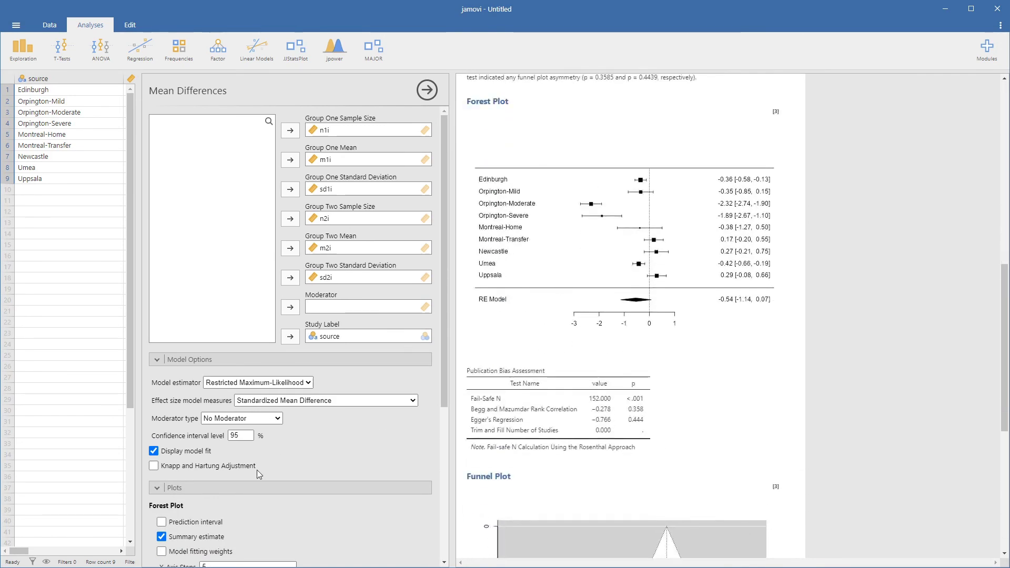
scroll(295, 414, down, 5)
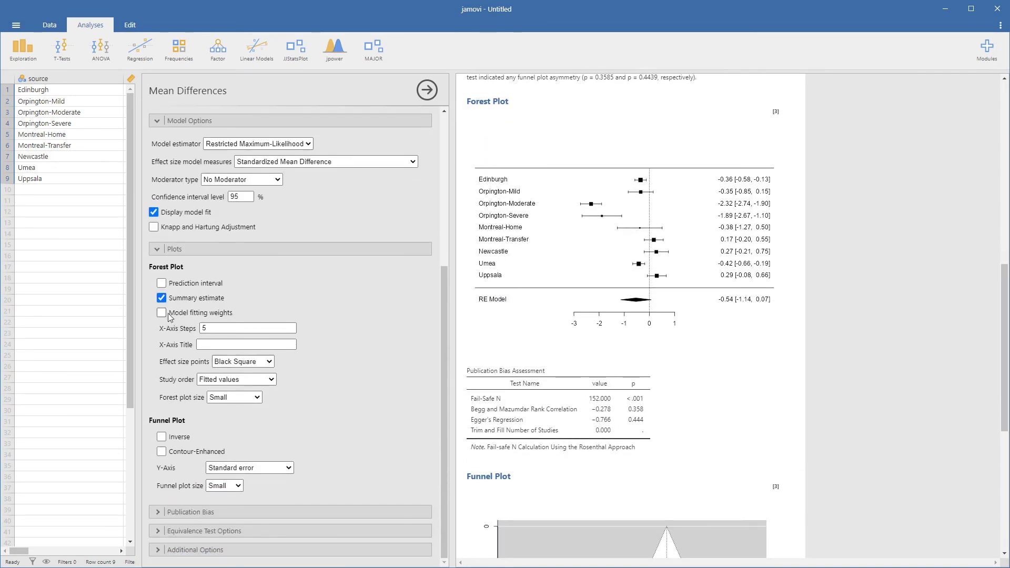
click(162, 312)
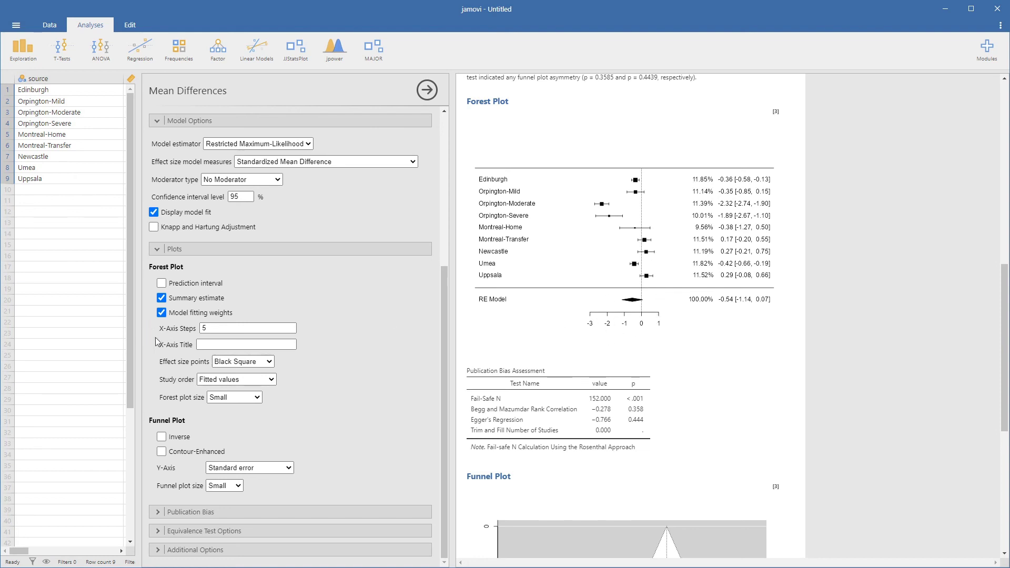
Check the study order choices for the forest plot and set the forest plot size to Medium.
click(209, 344)
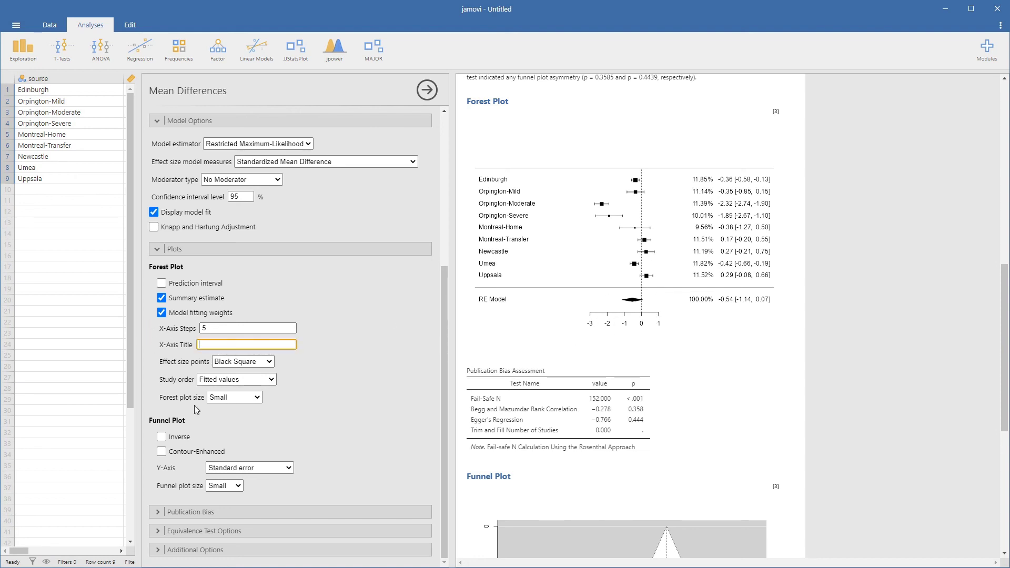
key(Tab)
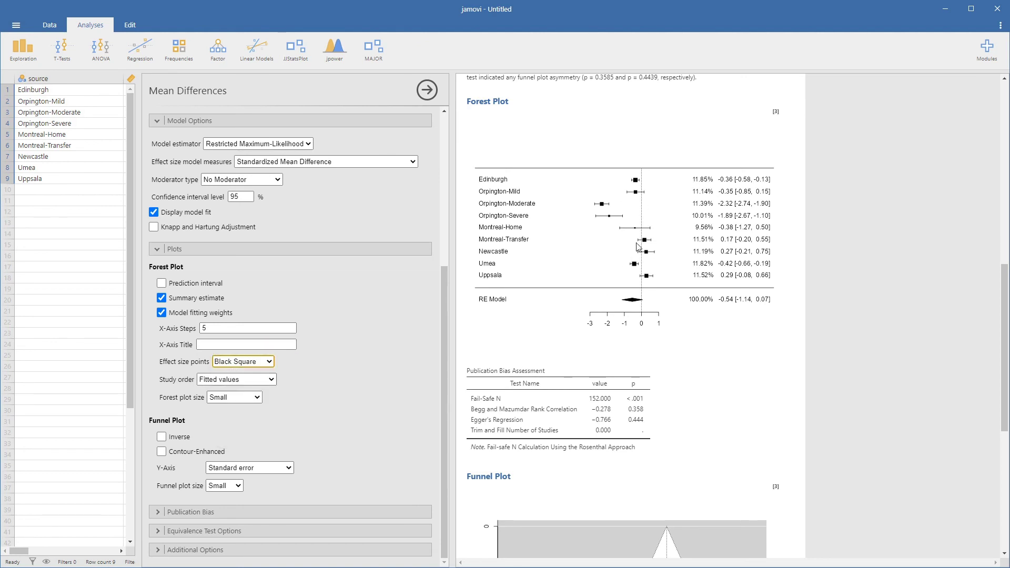
click(250, 381)
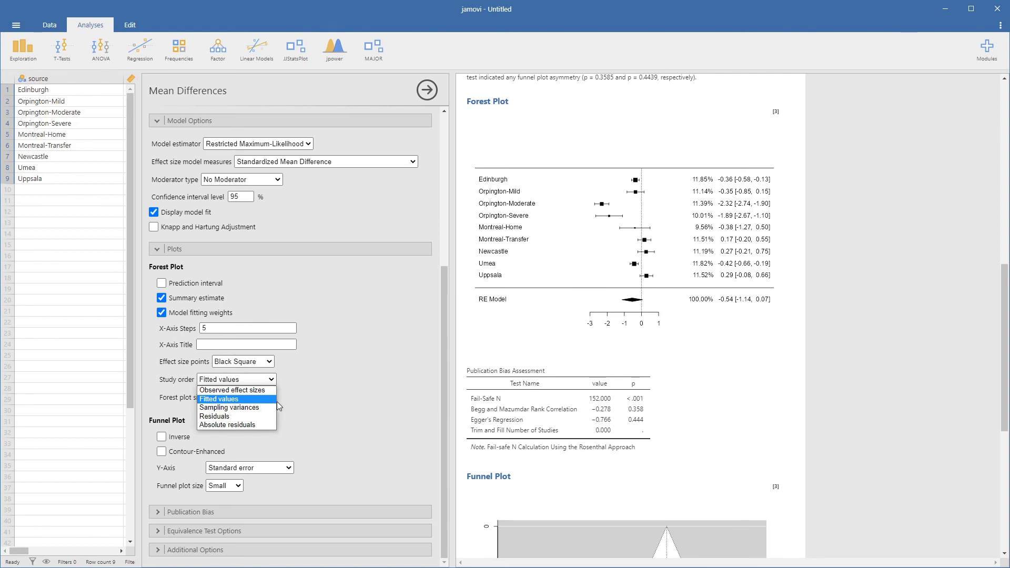
click(372, 386)
click(266, 379)
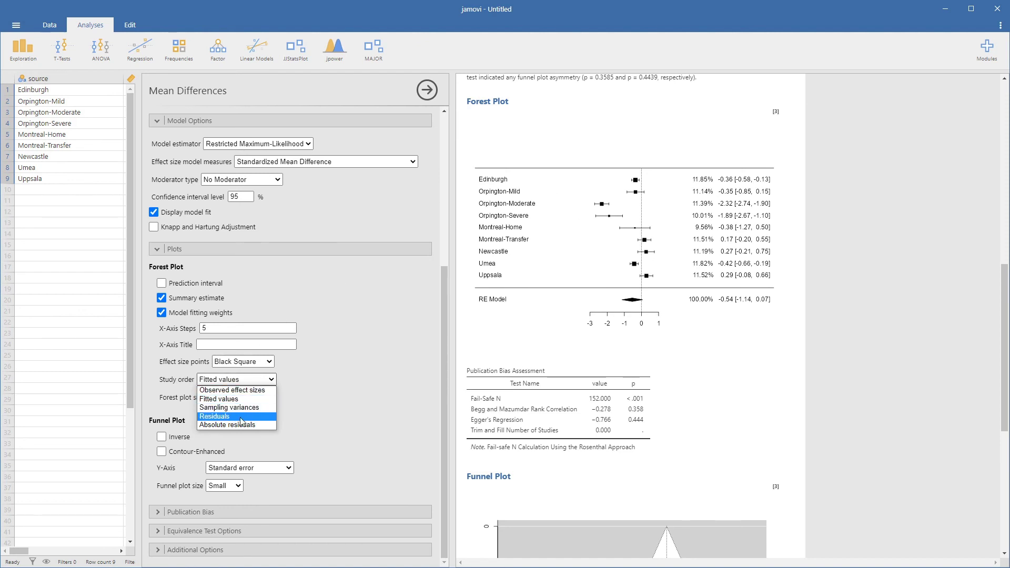
click(333, 407)
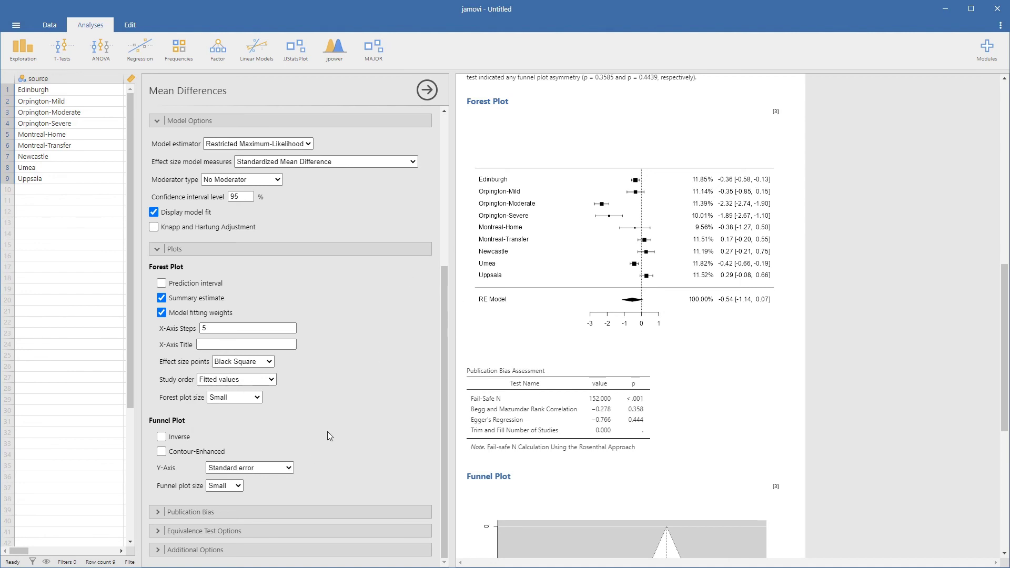
click(246, 398)
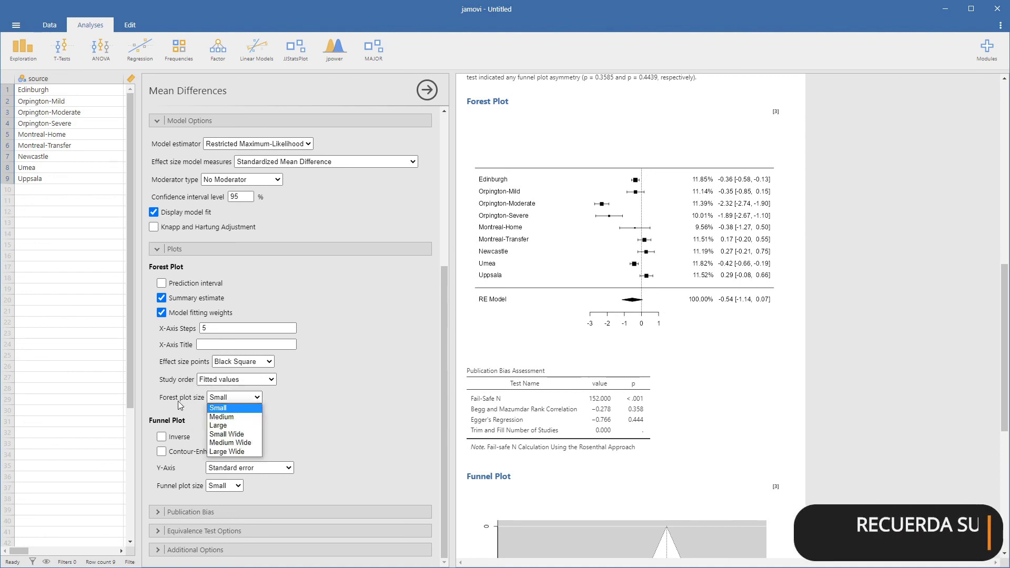
click(241, 418)
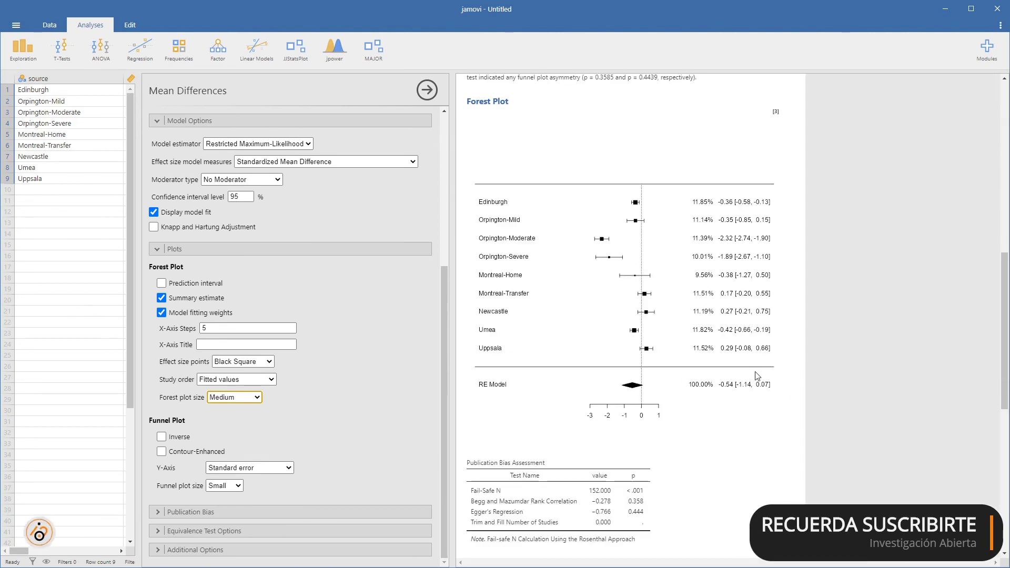
Review the copy option and the available export file formats for the forest plot image.
right_click(564, 300)
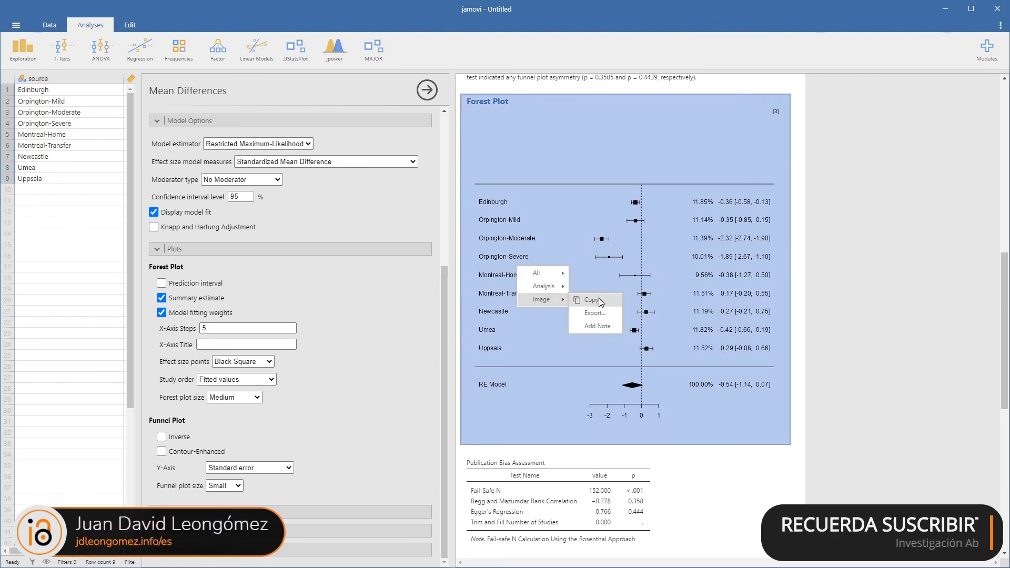
click(603, 315)
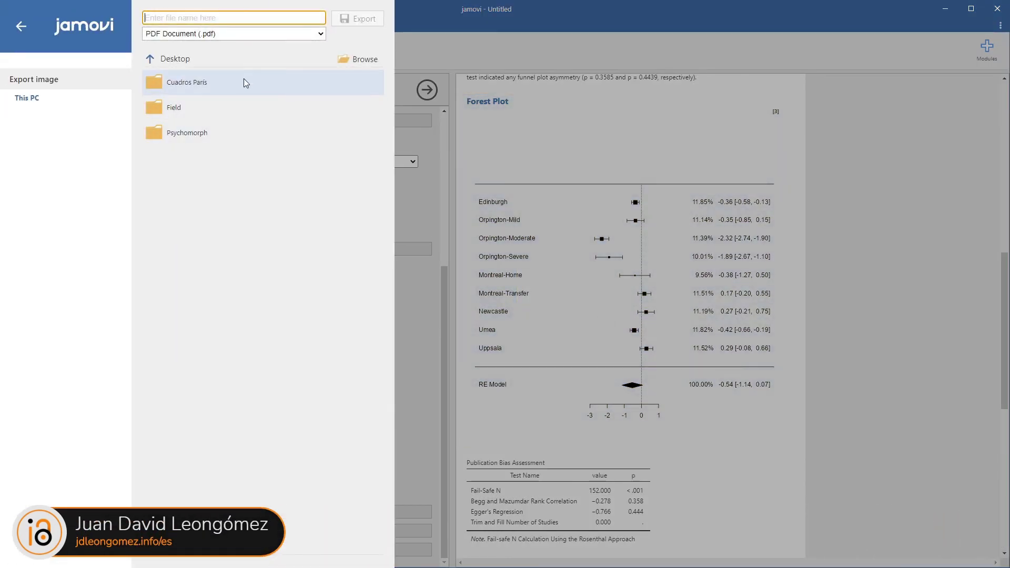
click(247, 34)
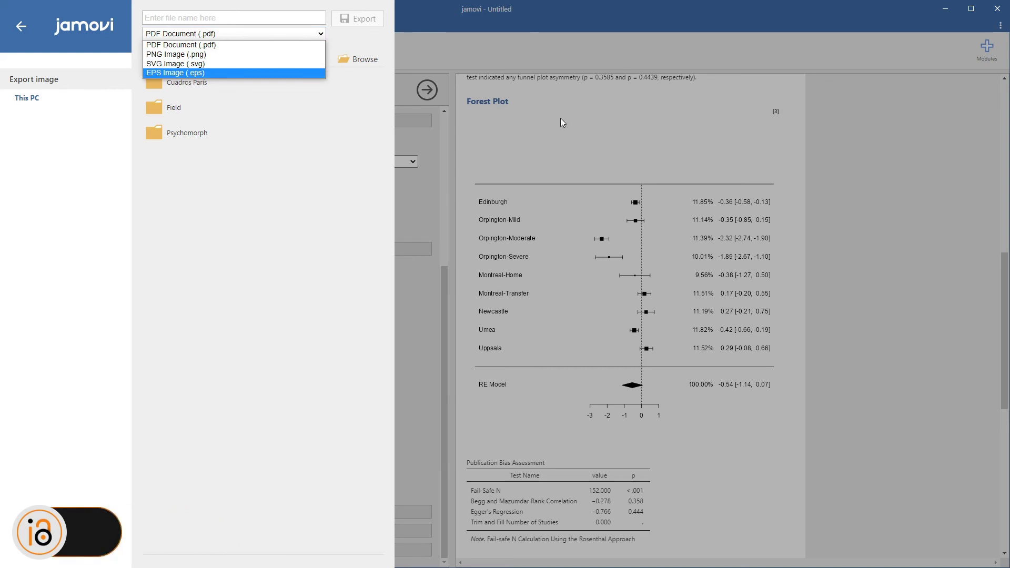
click(616, 141)
right_click(591, 279)
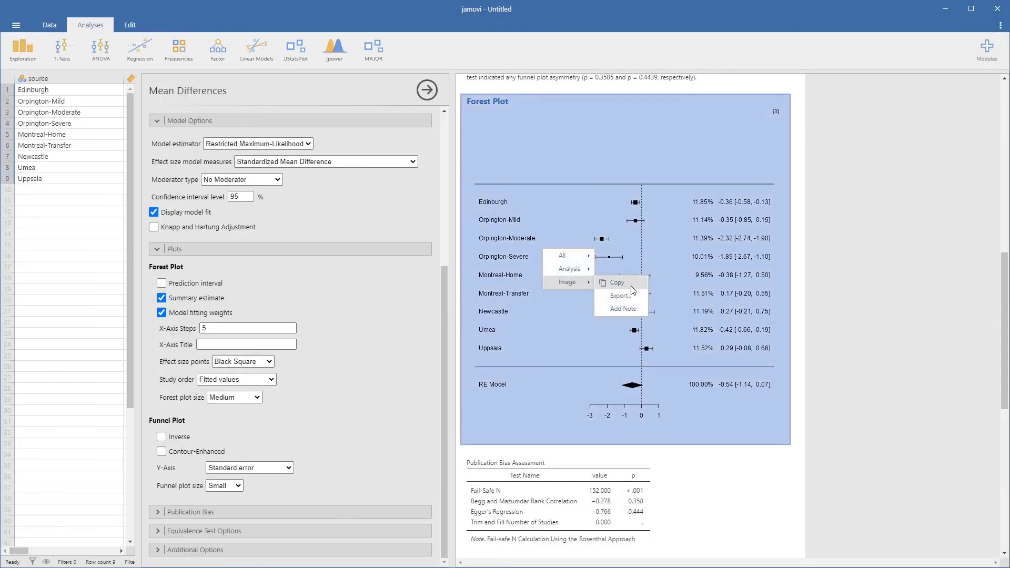
click(801, 235)
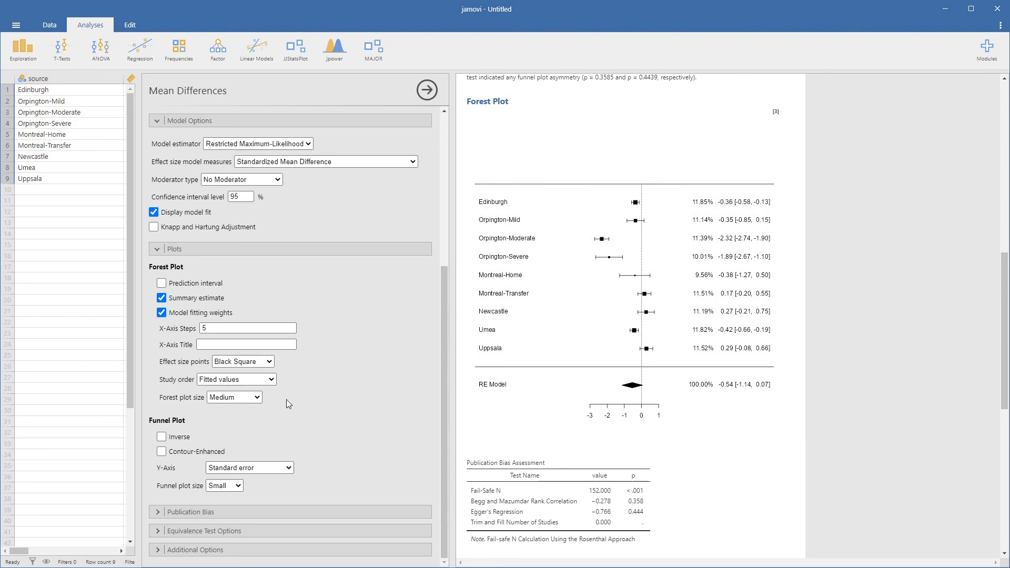
Examine the funnel plot and the Fail-Safe N methods available in the publication bias options.
scroll(529, 403, down, 5)
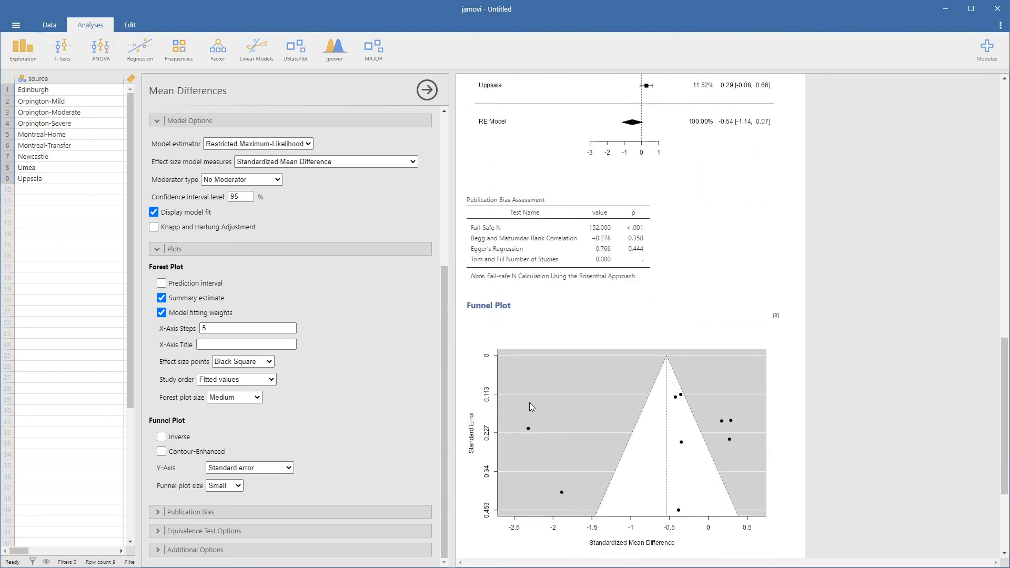
scroll(530, 405, down, 3)
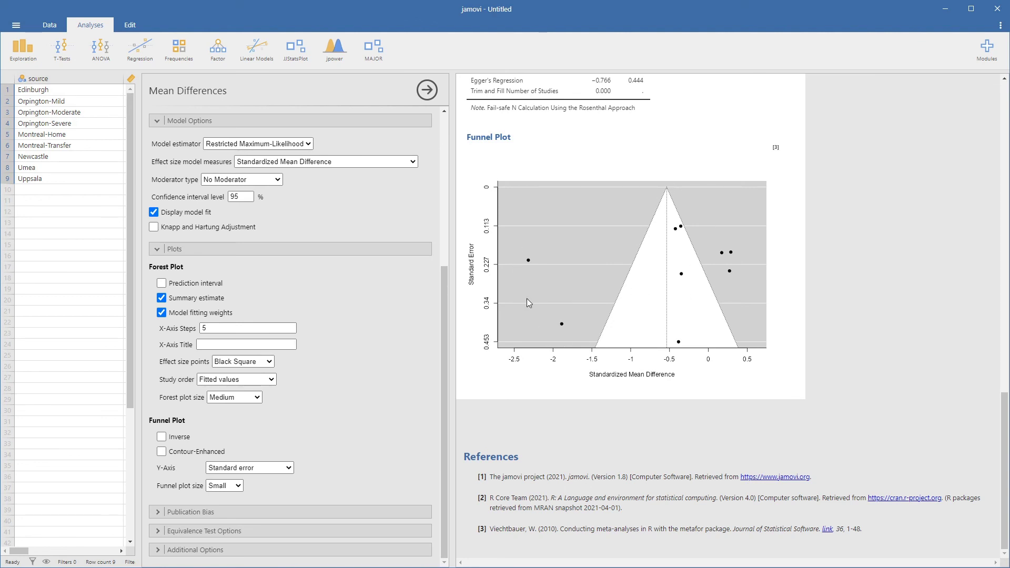
scroll(527, 302, up, 3)
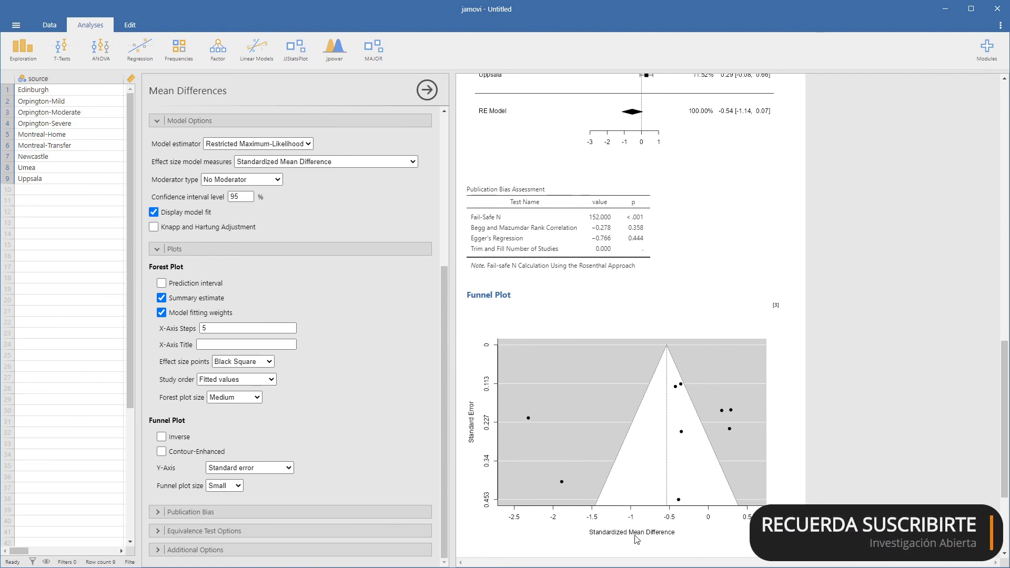
click(159, 514)
scroll(310, 457, down, 5)
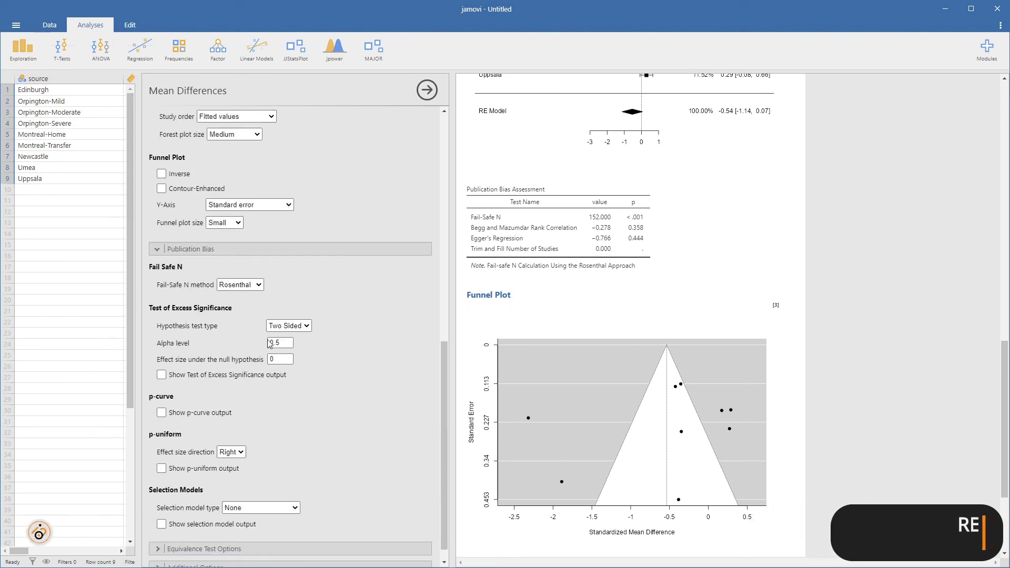
scroll(220, 283, down, 1)
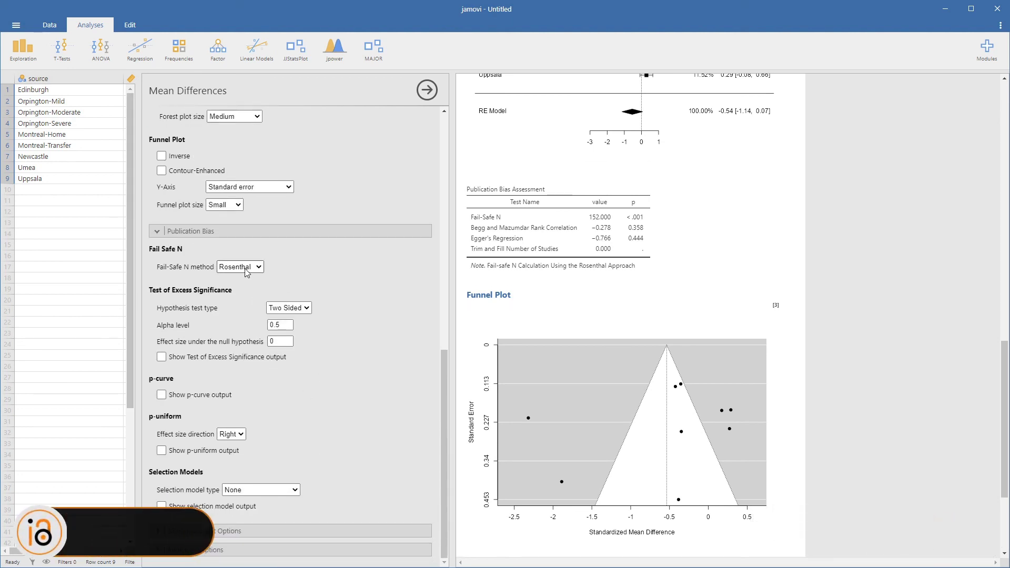
click(249, 271)
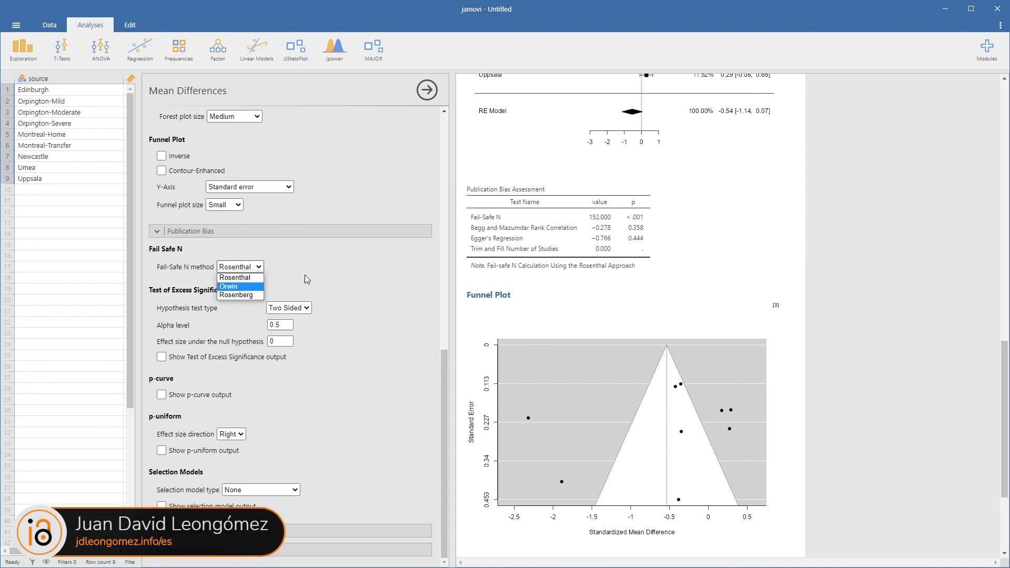
click(343, 282)
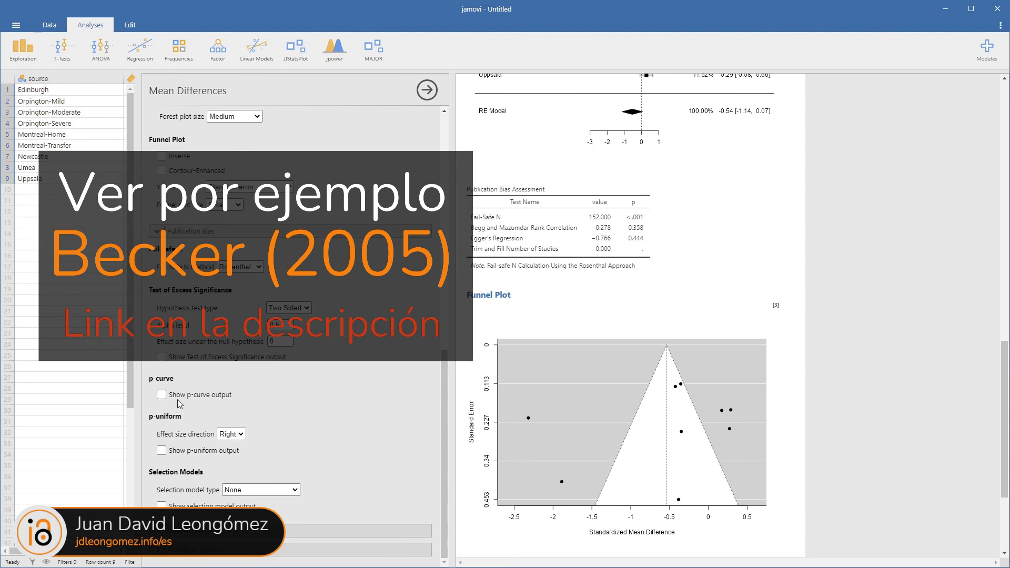
Enable the p-curve output and view the p Curve Plot in the results.
click(161, 395)
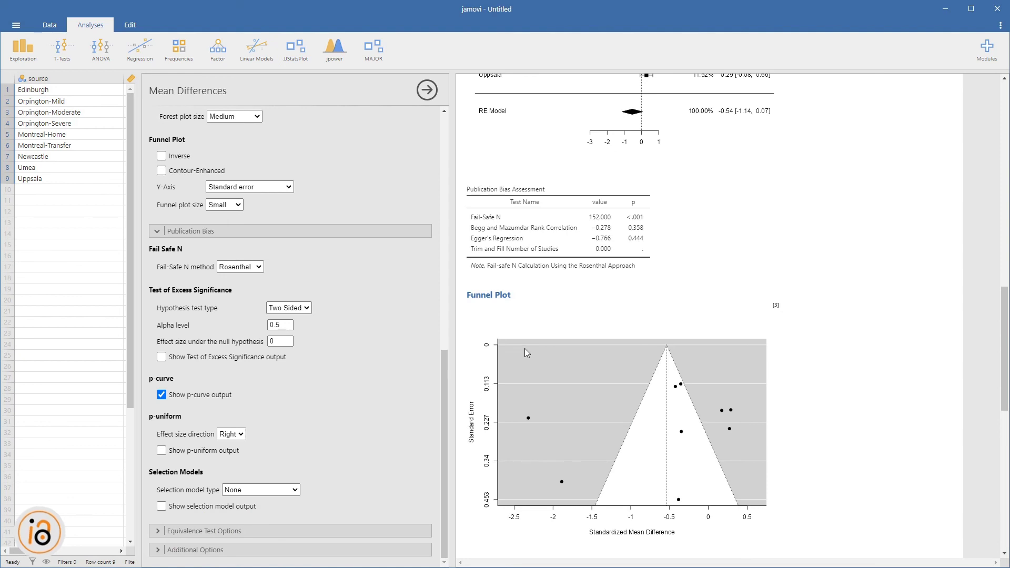
scroll(525, 348, down, 8)
scroll(530, 363, down, 2)
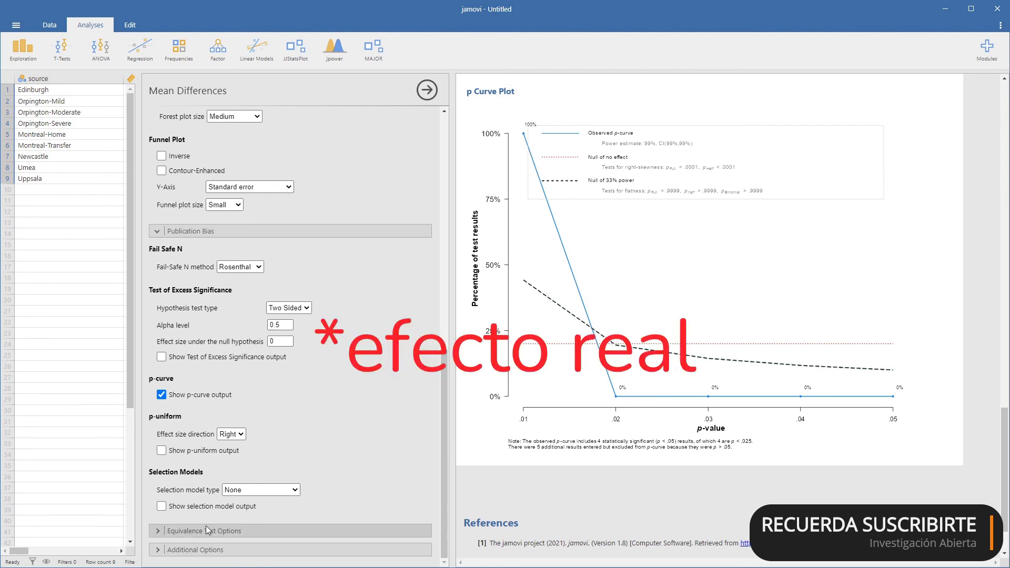
Expand the equivalence test options and the additional options of the mean differences analysis.
click(183, 531)
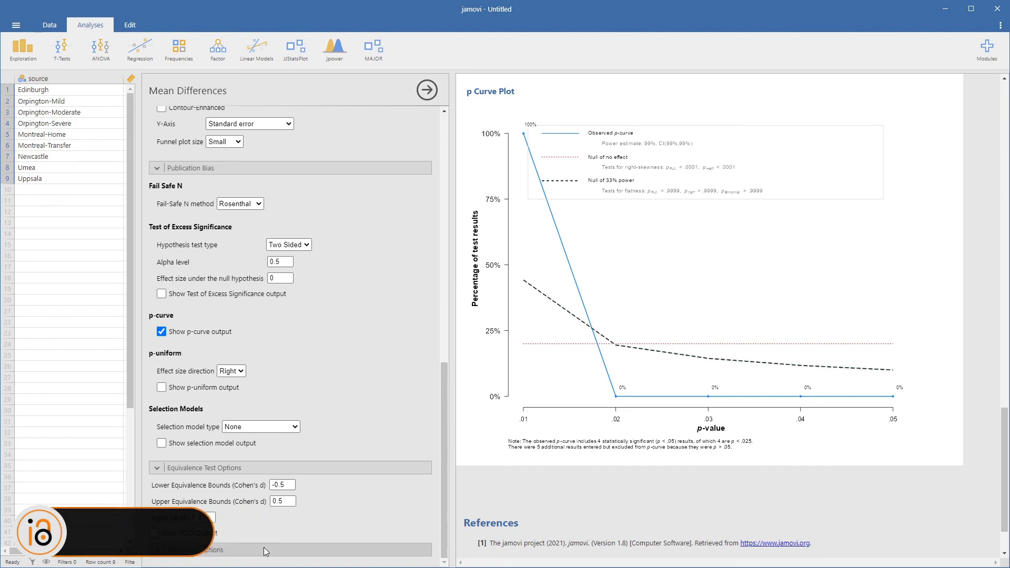
scroll(304, 469, down, 1)
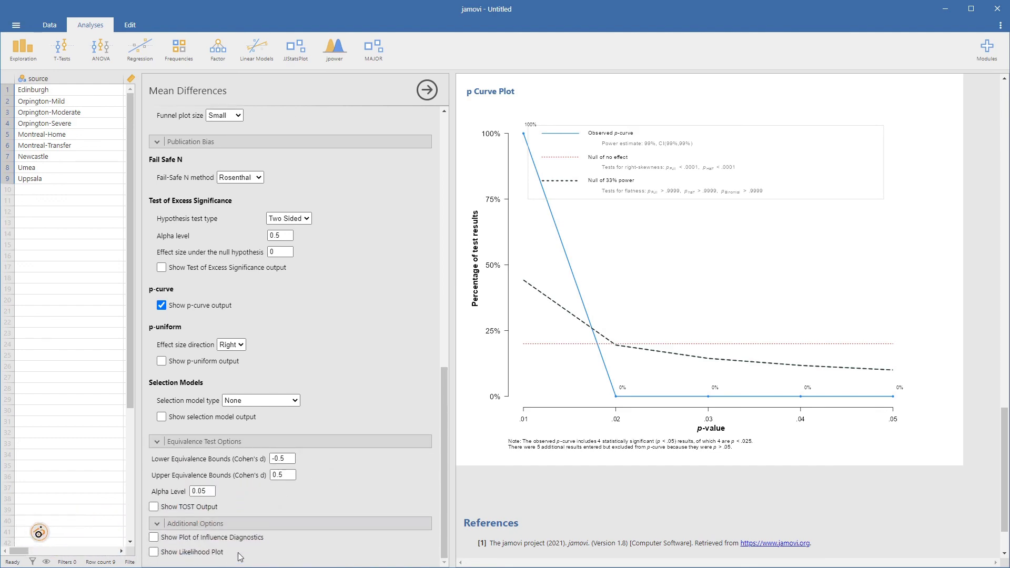